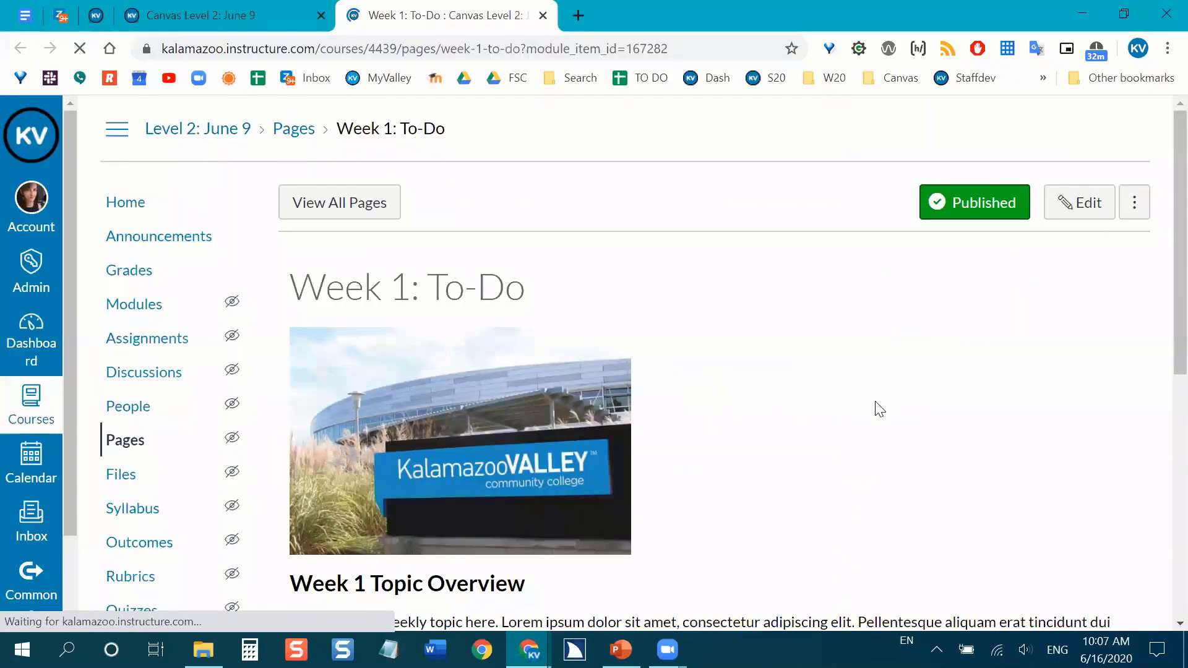
Review the Week 1: To-Do page from its banner image through the overview, learning objectives and To Do This Week links.
scroll(823, 356, down, 3)
scroll(429, 234, up, 1)
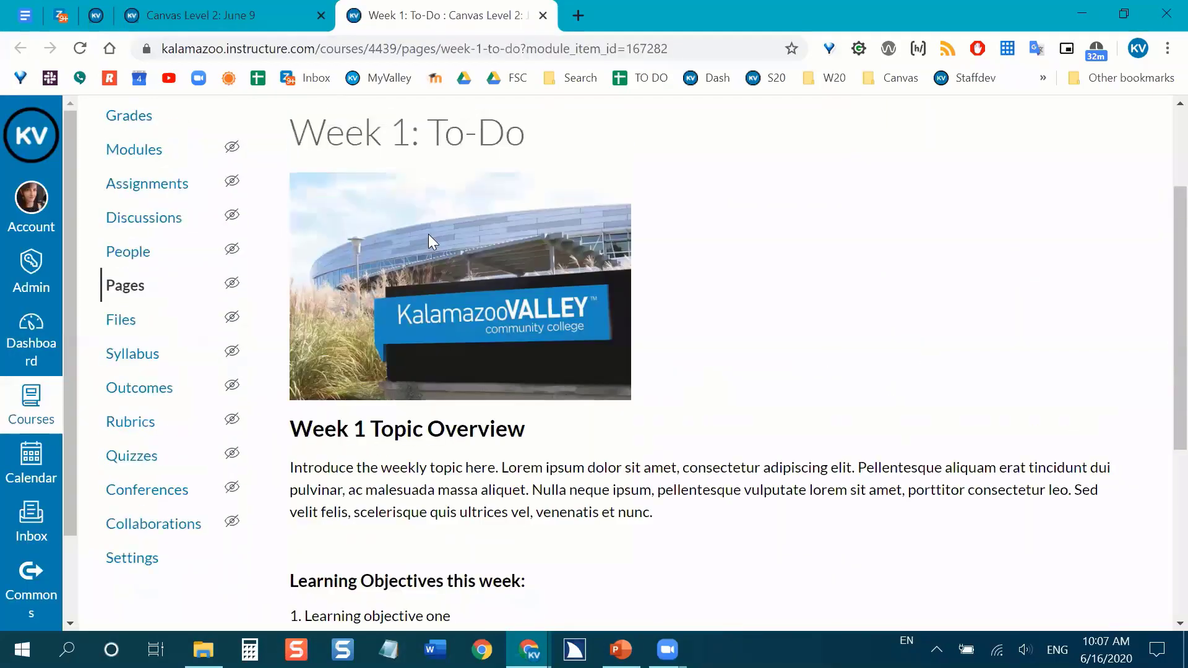
scroll(537, 336, down, 3)
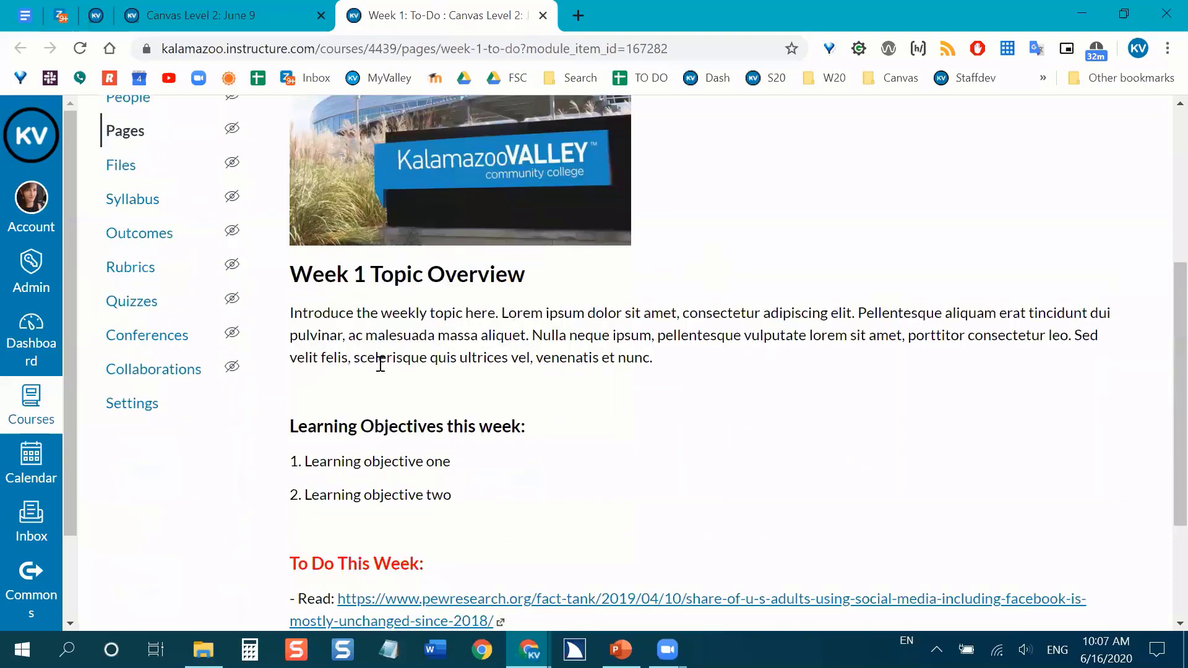
scroll(440, 337, down, 3)
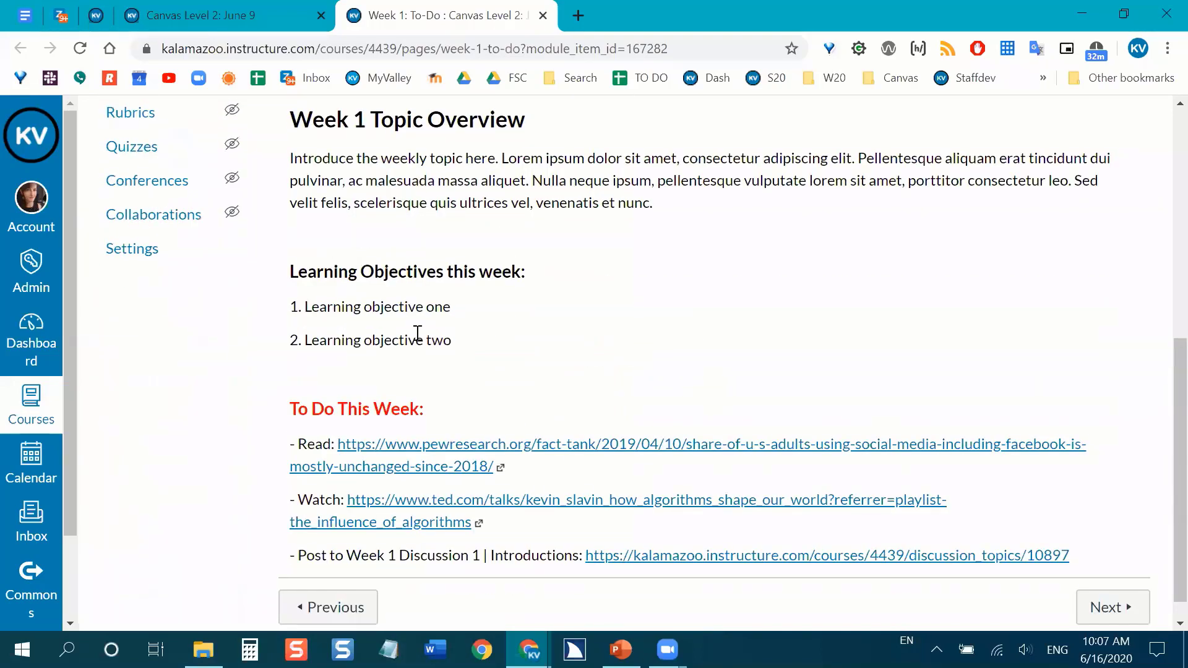
scroll(418, 342, down, 1)
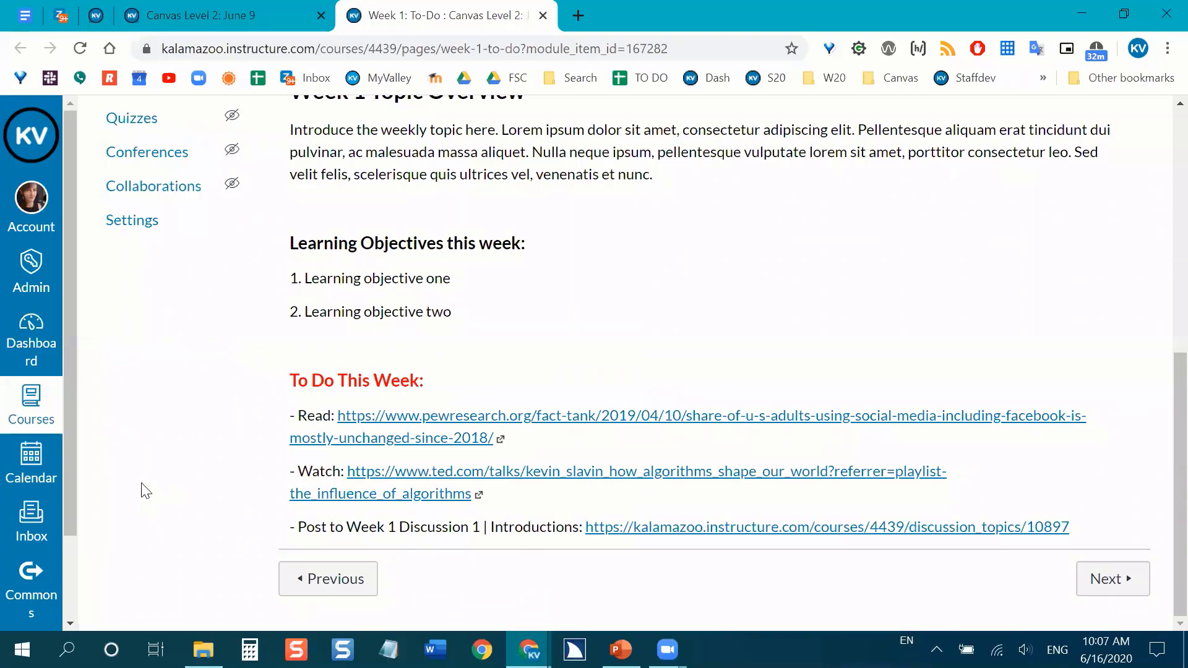
scroll(145, 504, up, 1)
scroll(141, 508, up, 1)
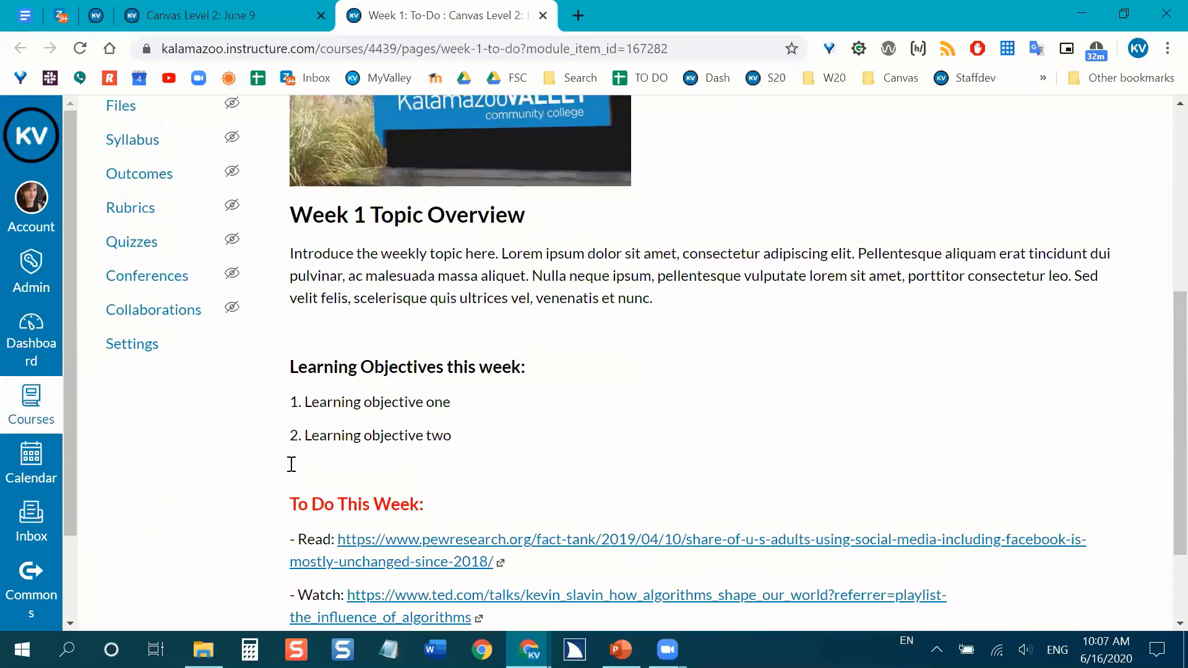
scroll(625, 381, up, 1)
scroll(633, 374, up, 1)
scroll(773, 365, up, 1)
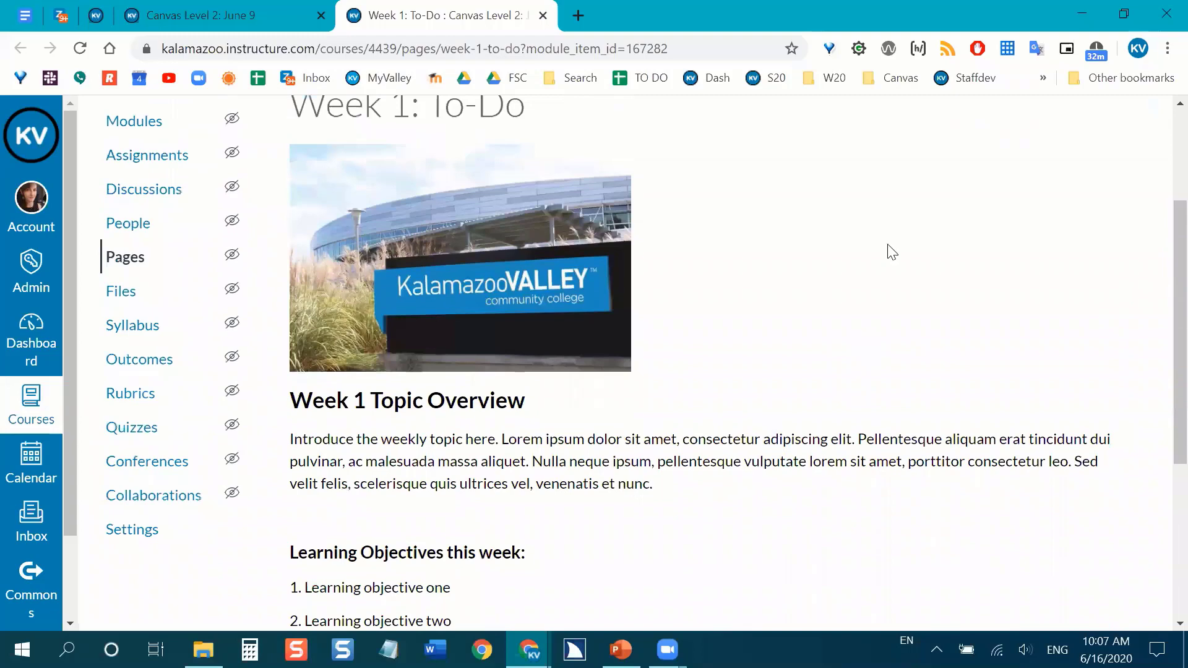
scroll(781, 357, up, 1)
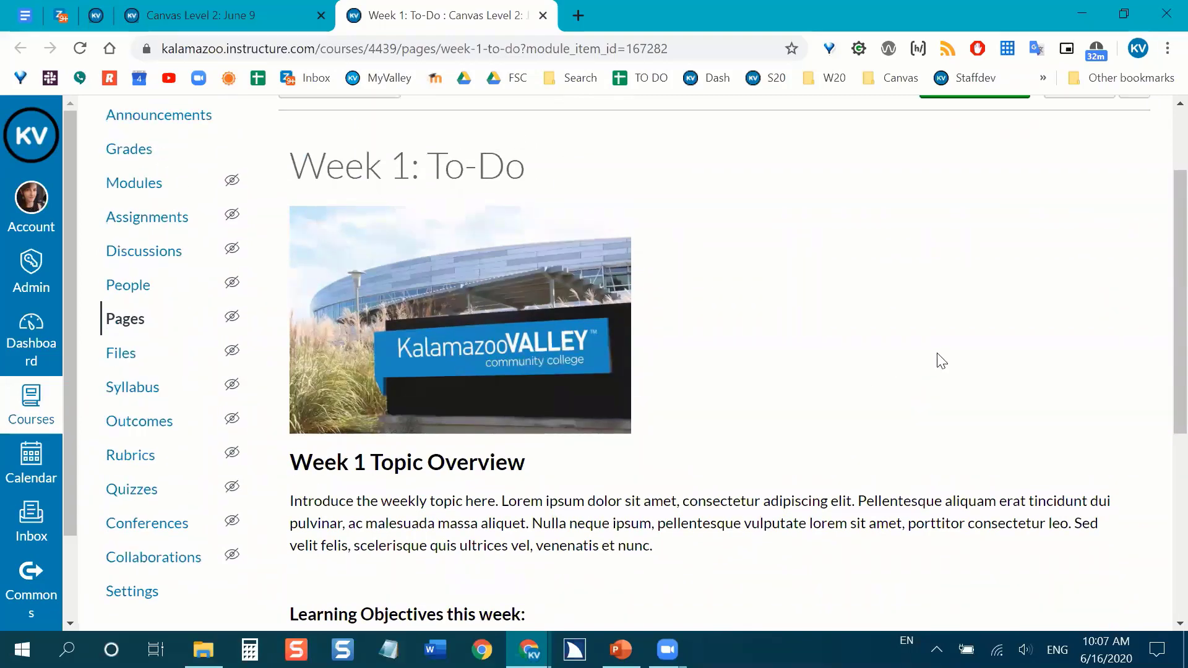
scroll(972, 335, down, 2)
scroll(976, 328, down, 4)
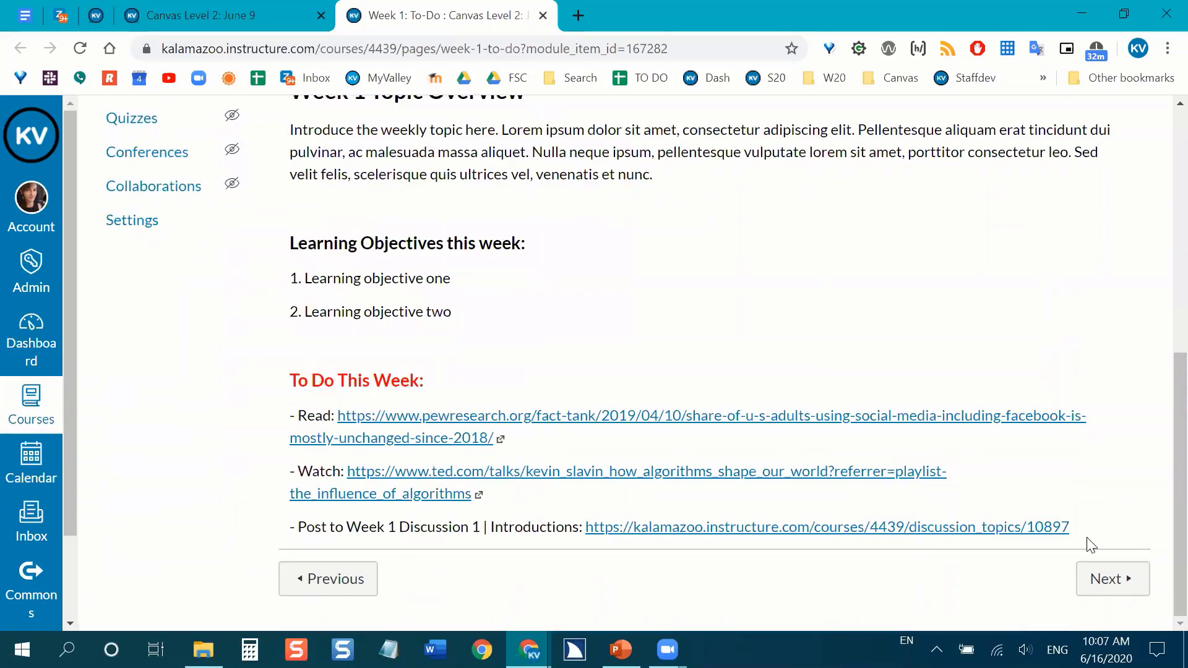
Go to the next page, Week 1: To-Do (As Seen by a Screenreader), and examine its unstructured text block.
click(1144, 602)
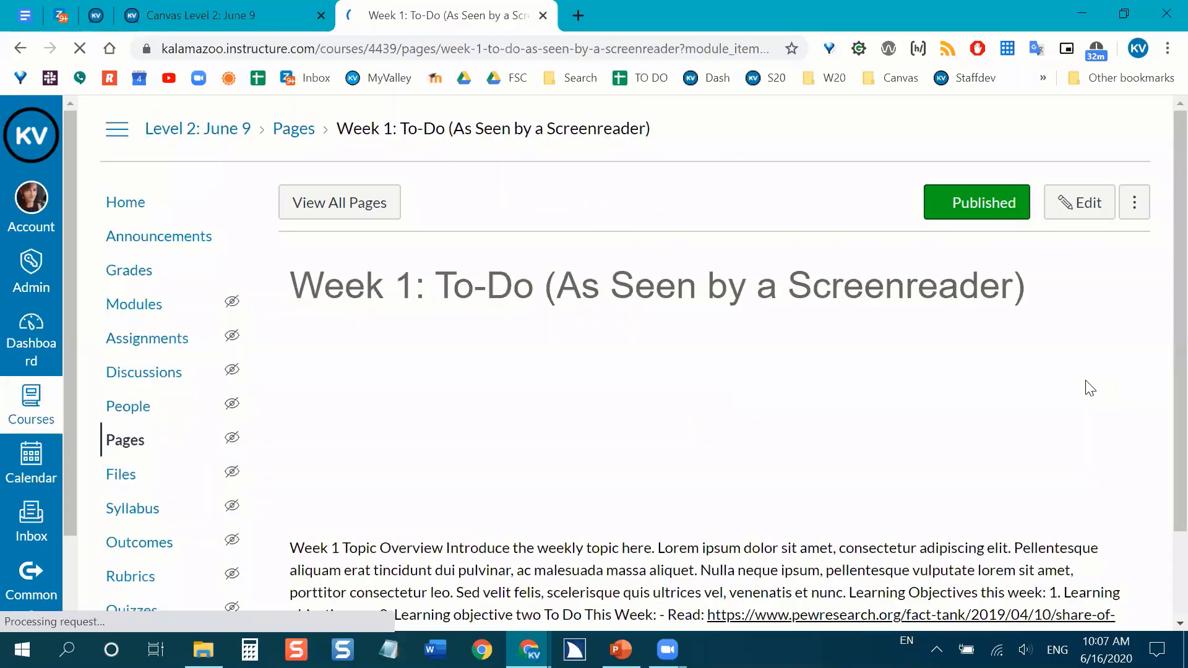
scroll(1094, 322, down, 3)
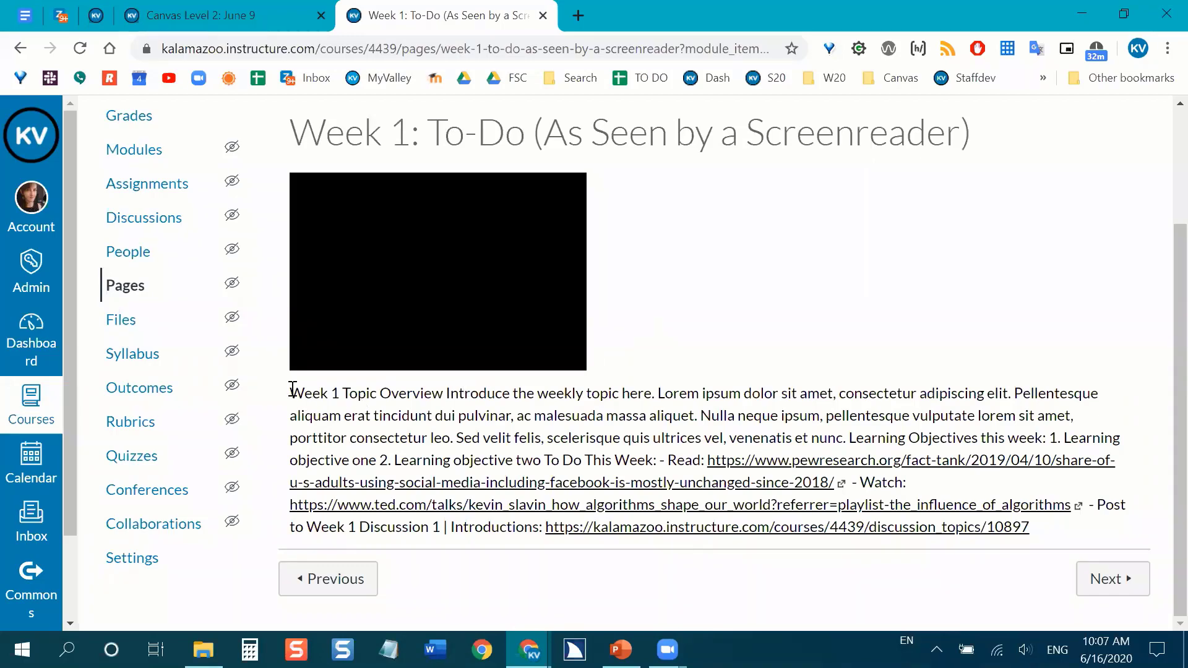
drag(292, 390, 1033, 530)
click(924, 332)
Go on to the Week 1: To Fix page, look over its content and open it for editing.
click(1128, 583)
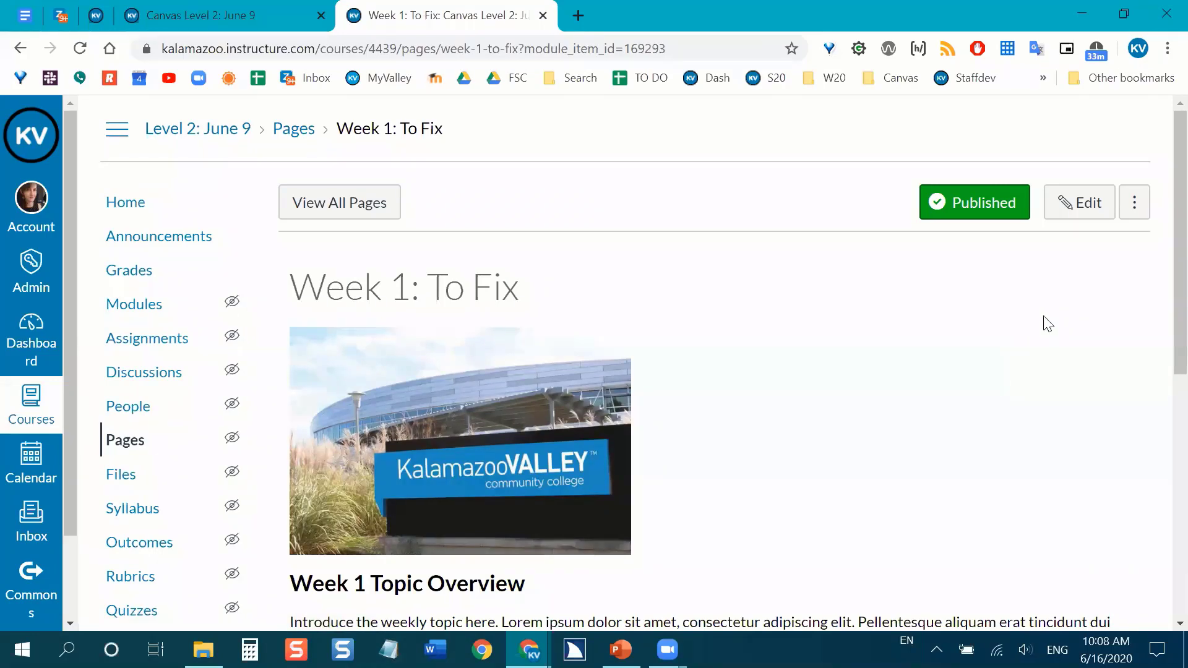
scroll(1048, 320, down, 1)
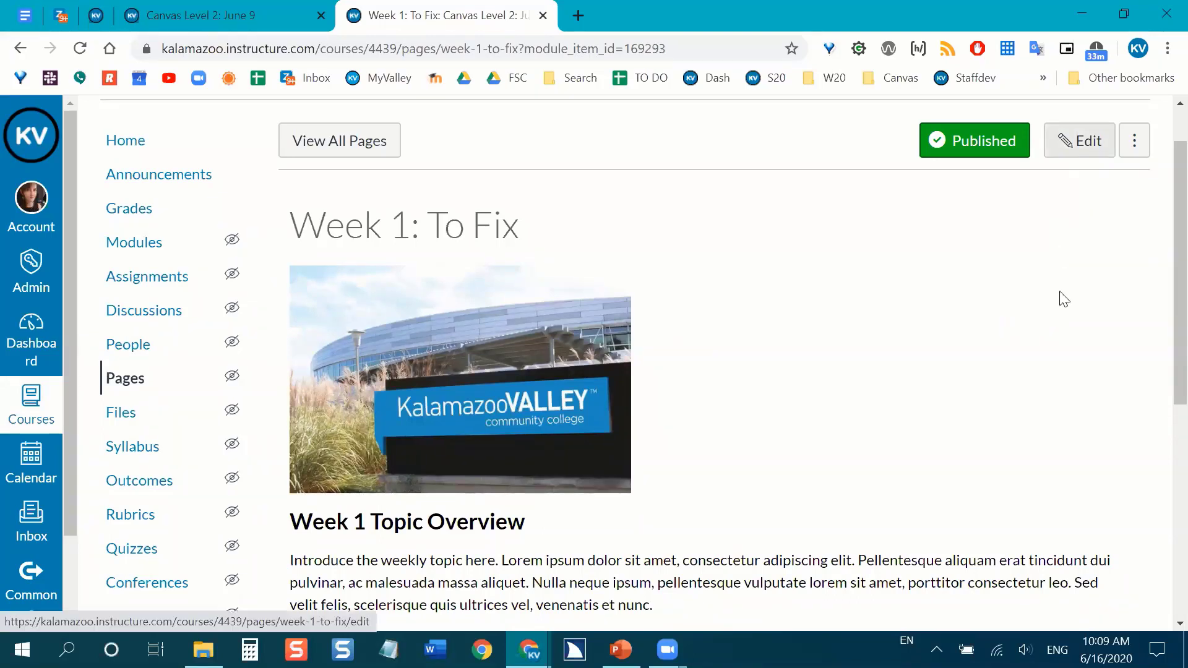
scroll(433, 550, up, 1)
scroll(1090, 250, down, 5)
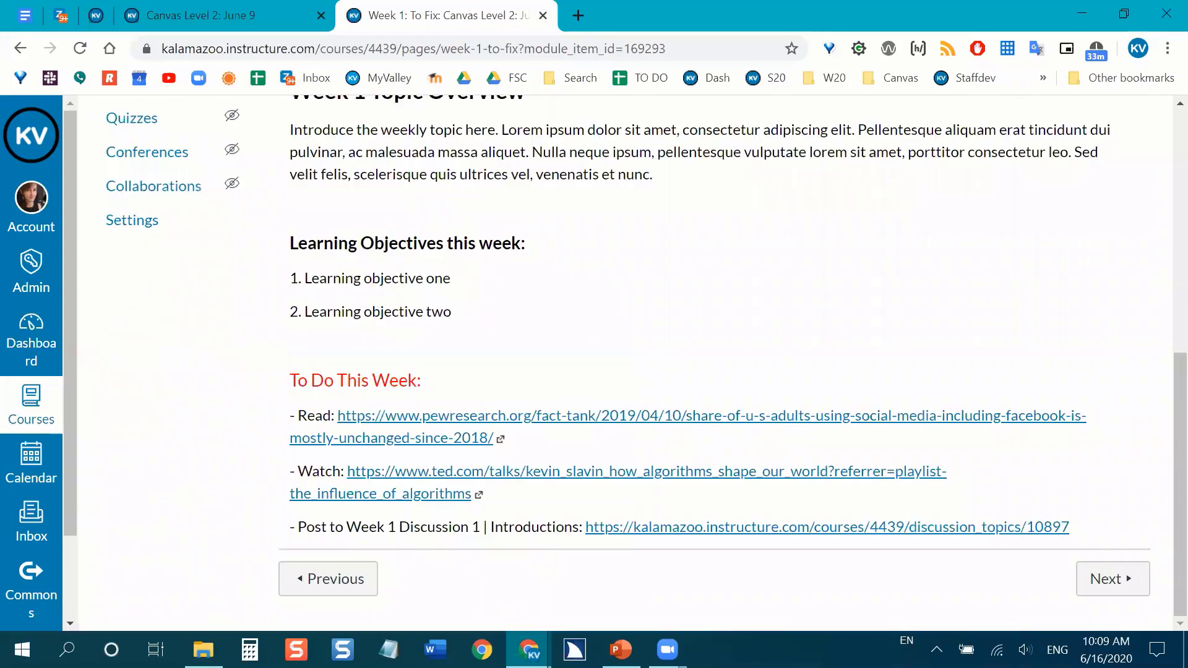
scroll(947, 344, up, 1)
scroll(947, 344, up, 5)
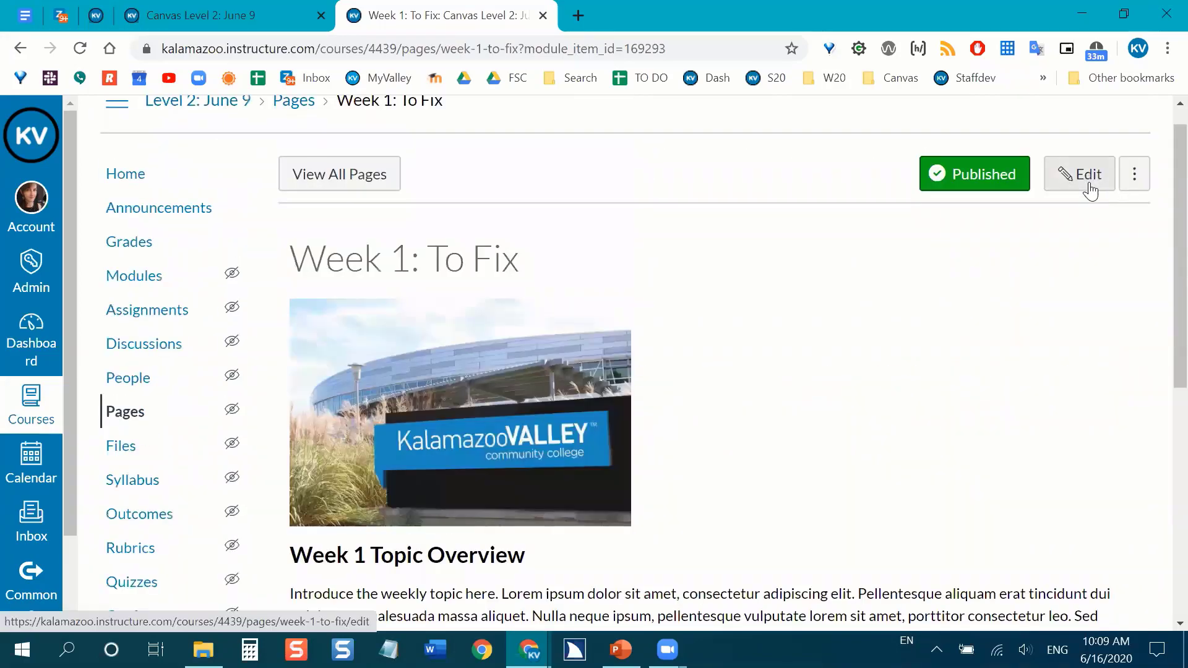
click(1089, 186)
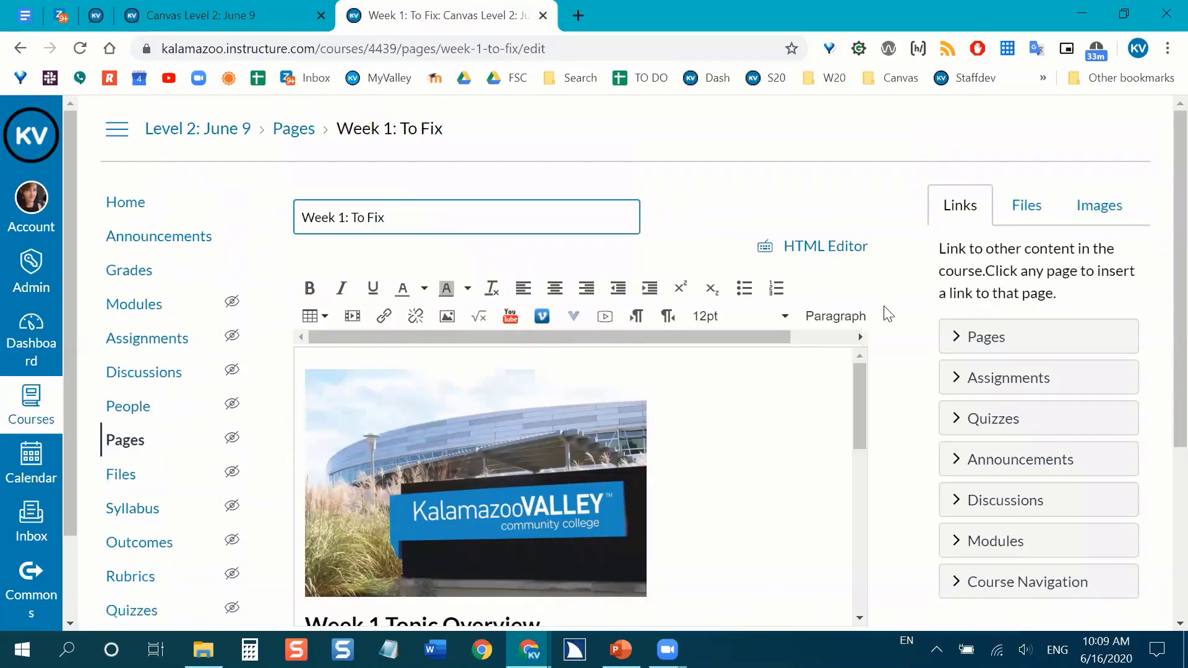
Hide the course navigation menu to give the page editor more room.
scroll(898, 301, down, 1)
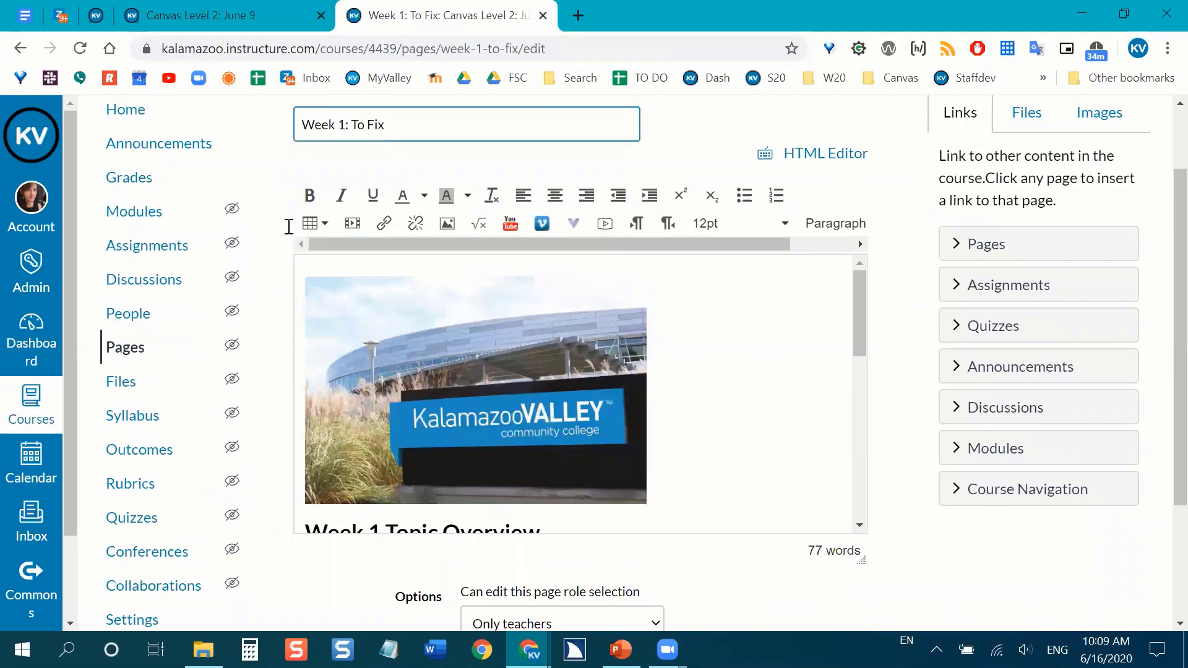
scroll(854, 371, down, 2)
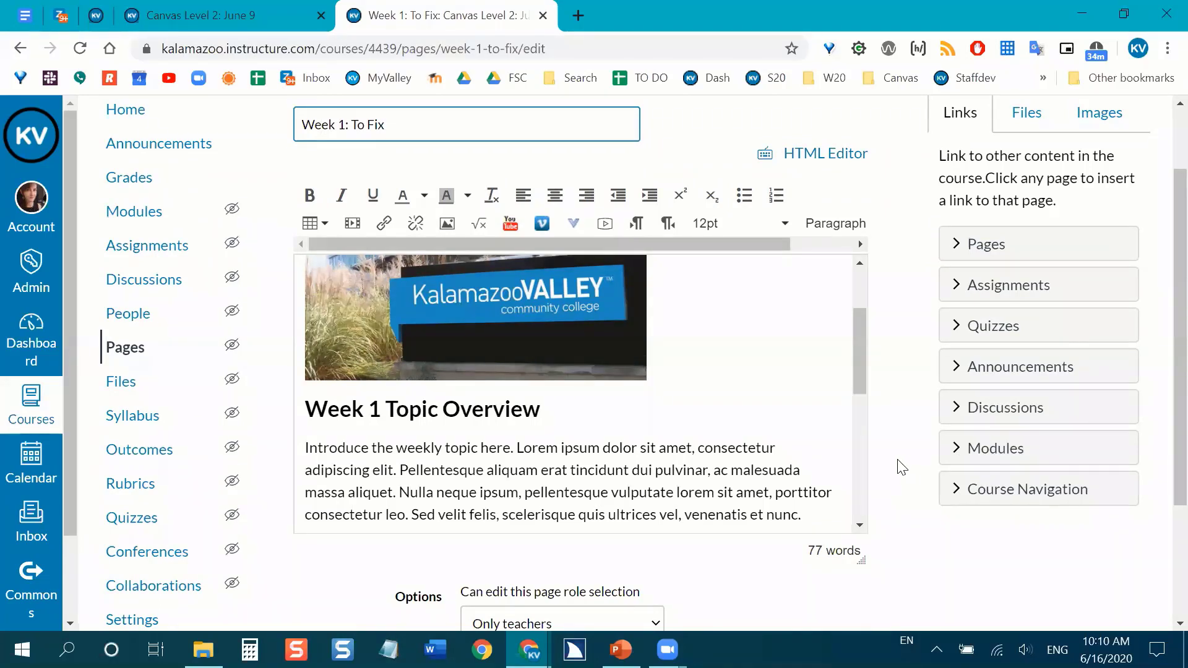
scroll(907, 455, down, 1)
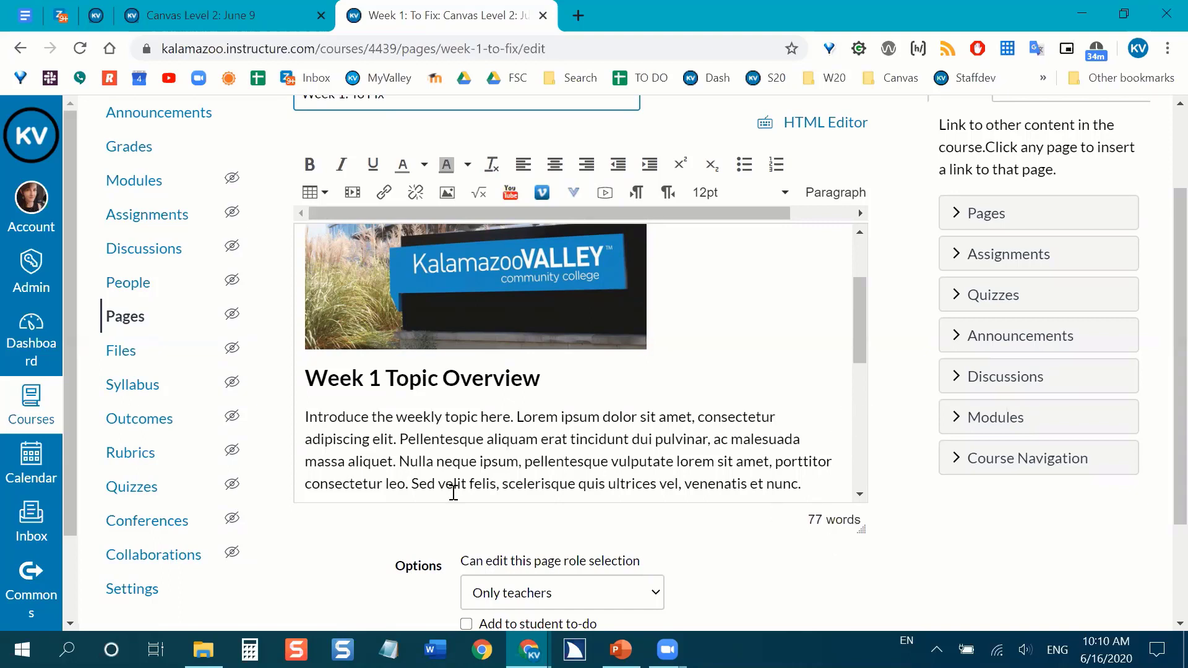
scroll(454, 492, up, 1)
scroll(198, 310, up, 2)
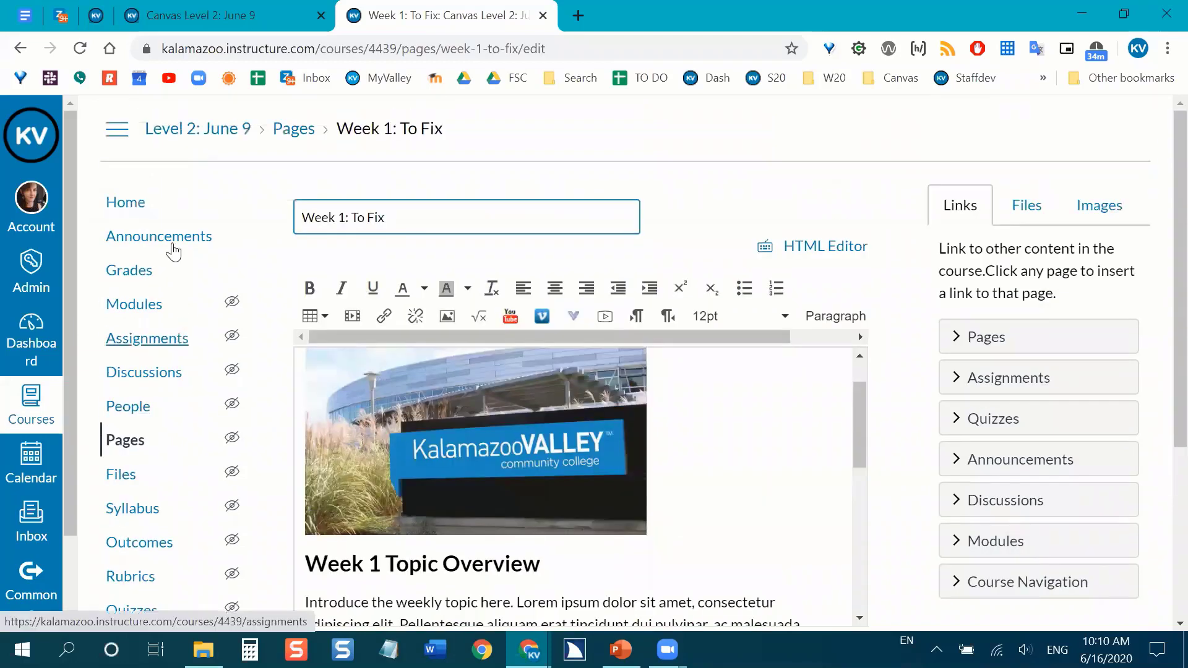
click(121, 133)
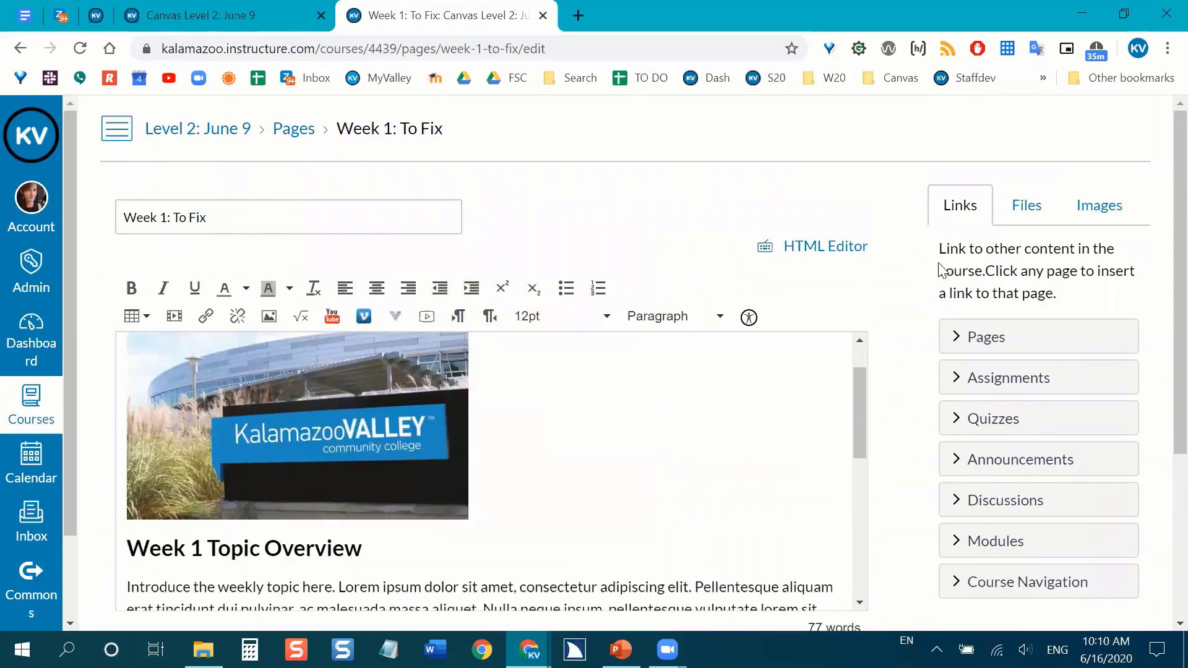
Format the "Week 1 Topic Overview" line as Header 2.
scroll(940, 270, down, 1)
scroll(607, 324, down, 1)
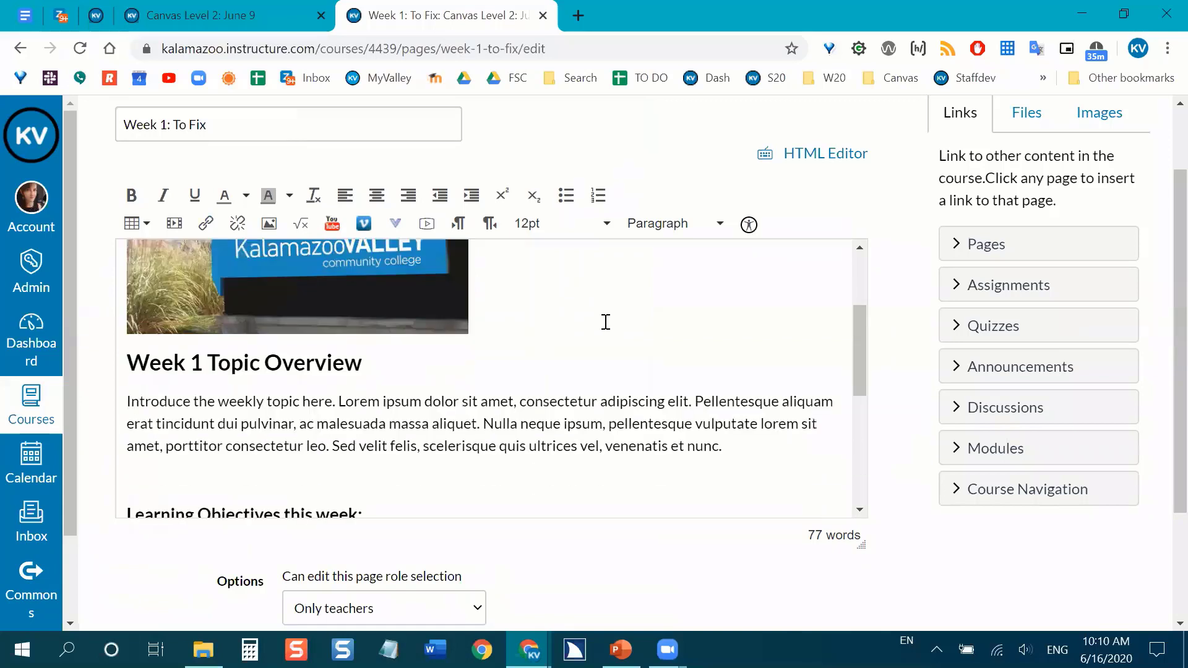
scroll(606, 322, down, 1)
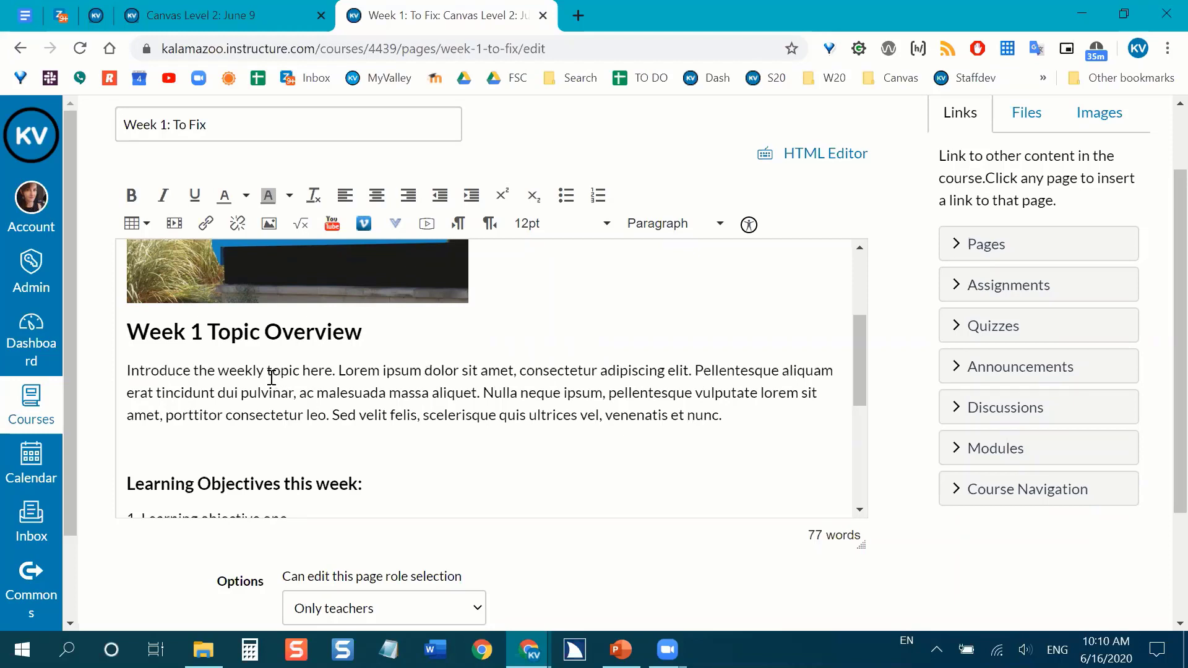
click(136, 331)
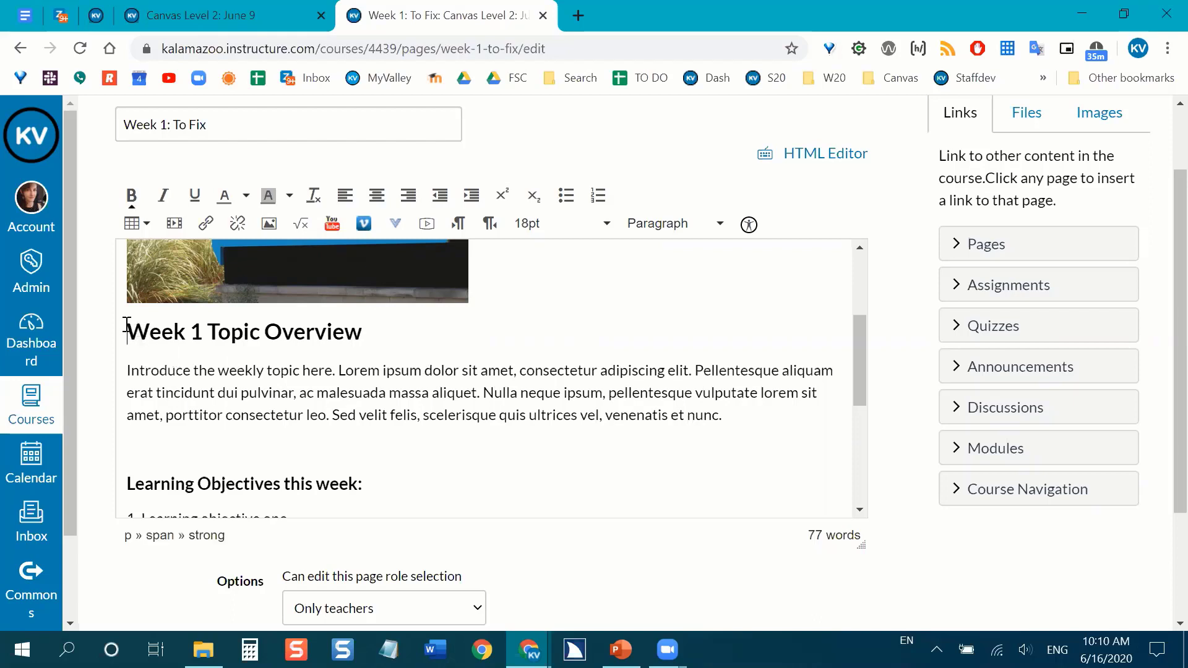
drag(127, 326, 366, 321)
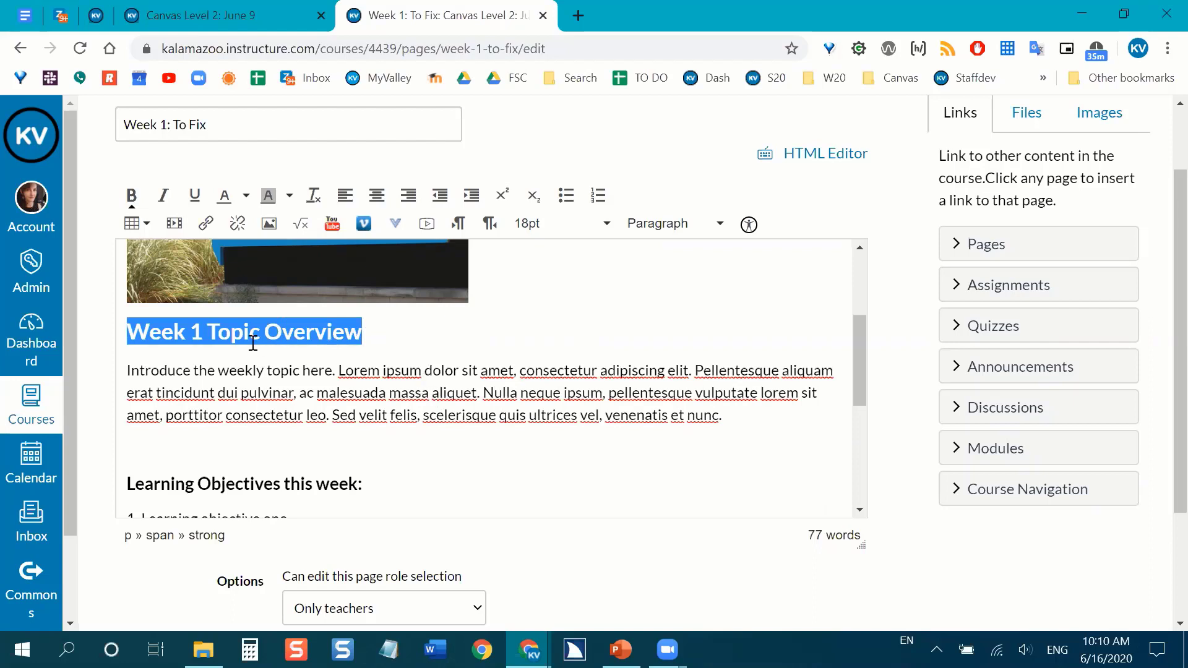
click(720, 224)
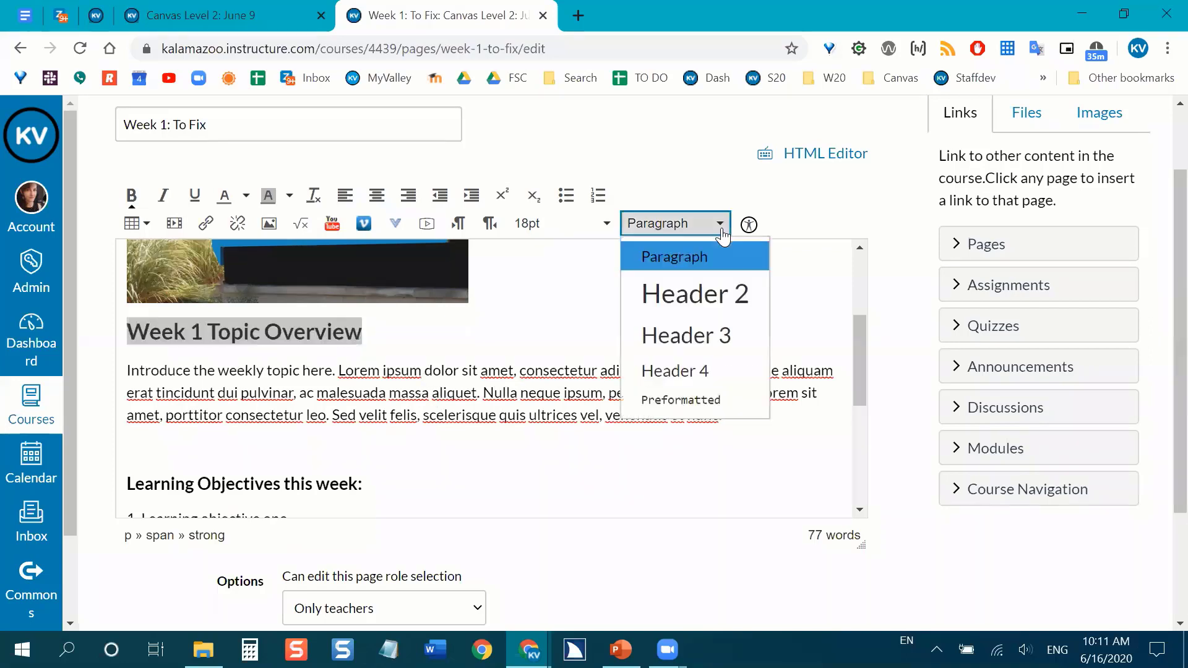
click(732, 298)
Clear the manual bold and font size formatting from the "Week 1 Topic Overview" heading.
click(634, 379)
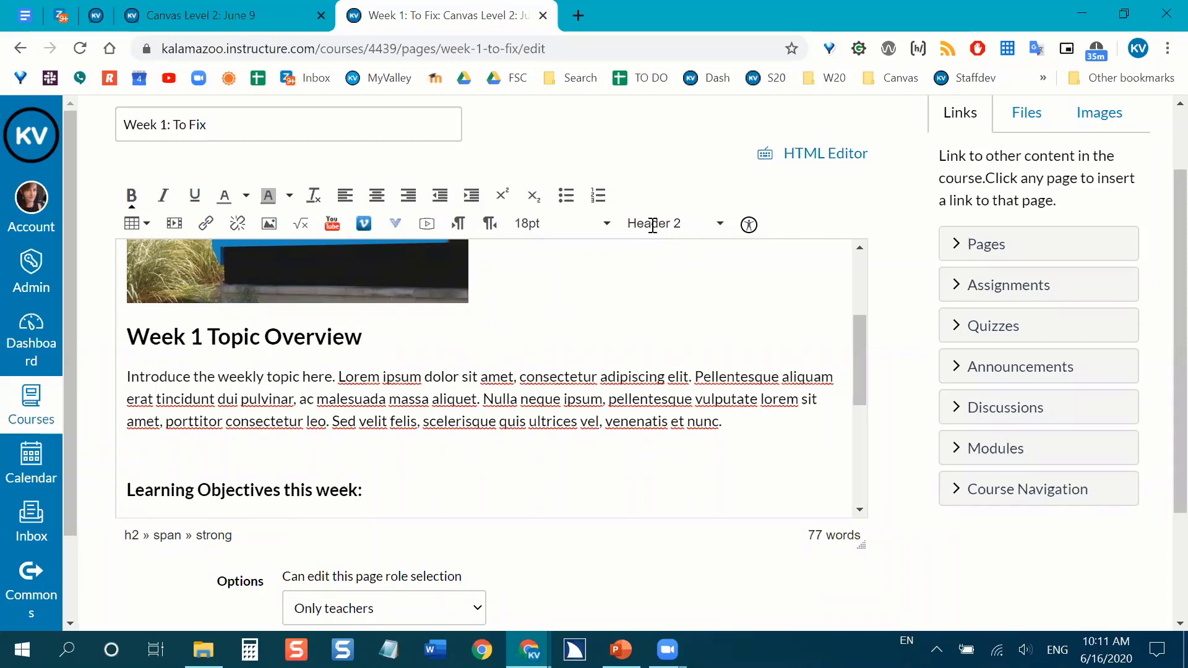
click(302, 394)
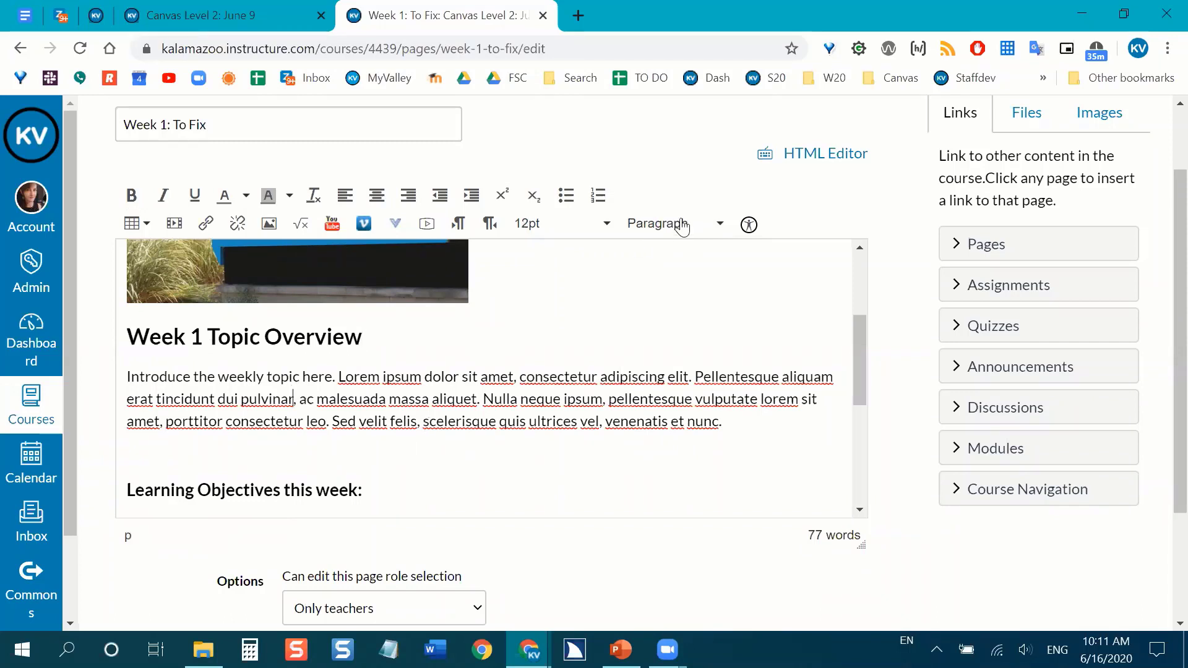
click(331, 338)
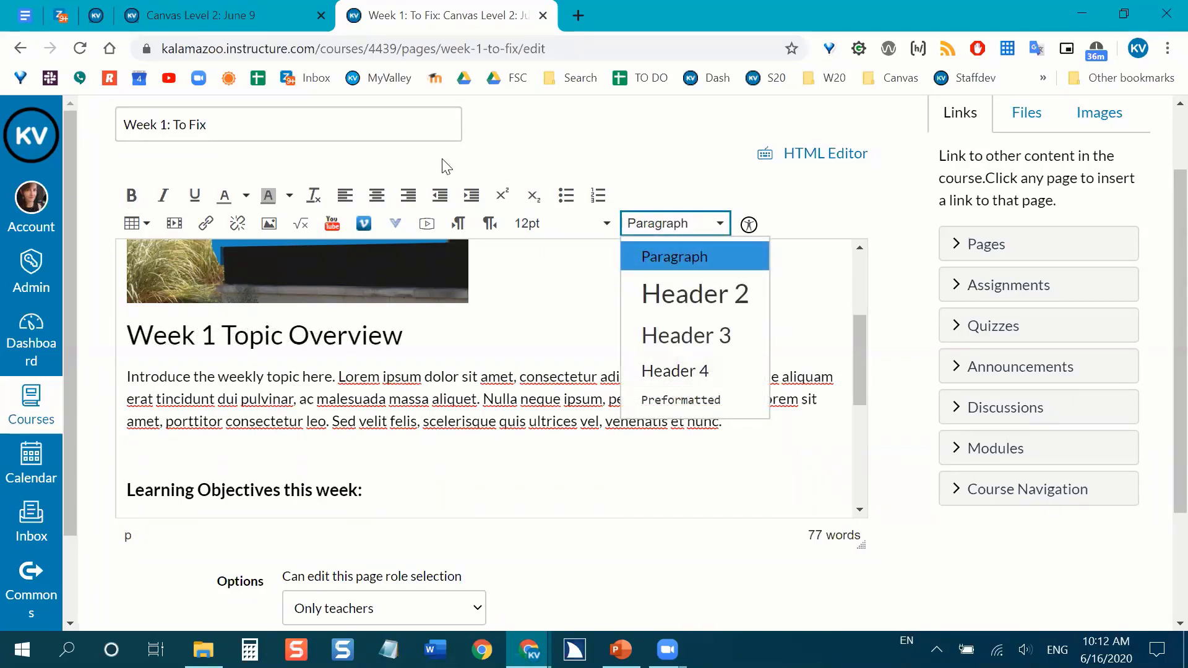
drag(226, 125, 120, 144)
click(523, 129)
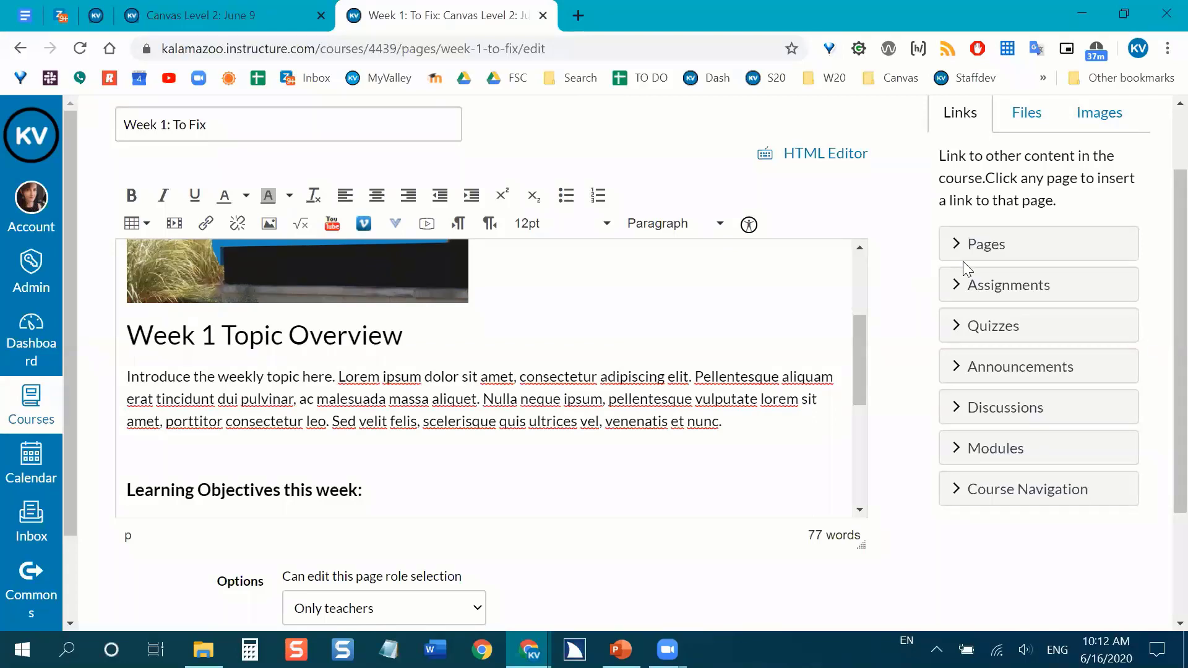
Format the "Learning Objectives this week:" line as Header 3.
scroll(440, 341, down, 1)
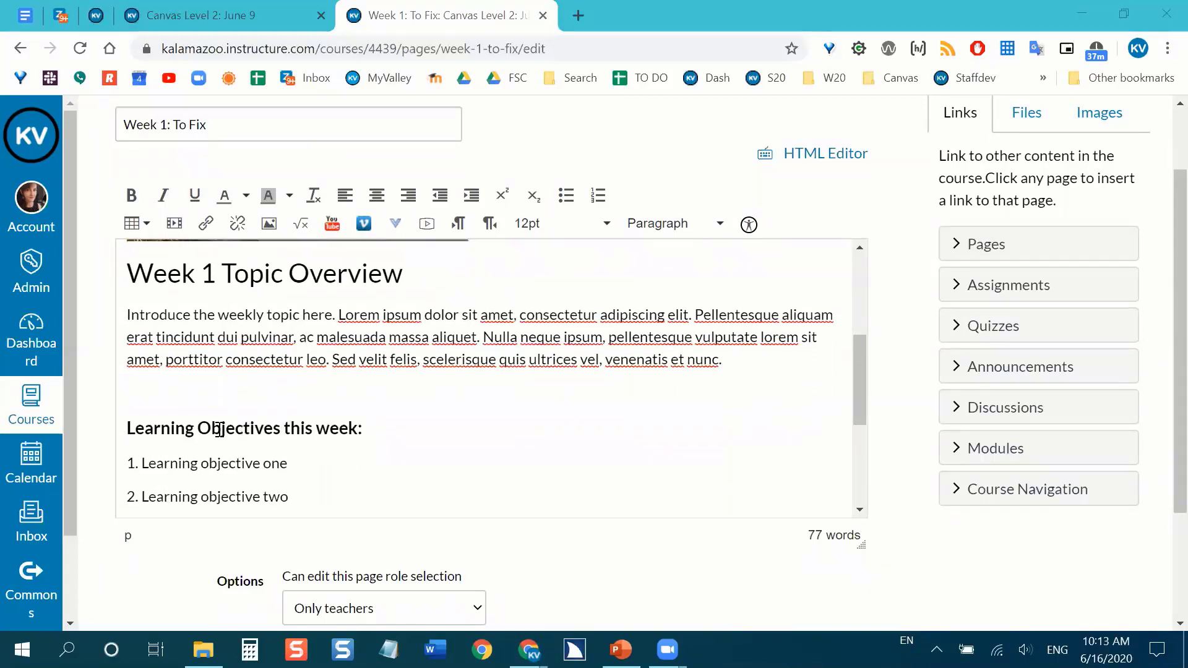
scroll(220, 421, down, 1)
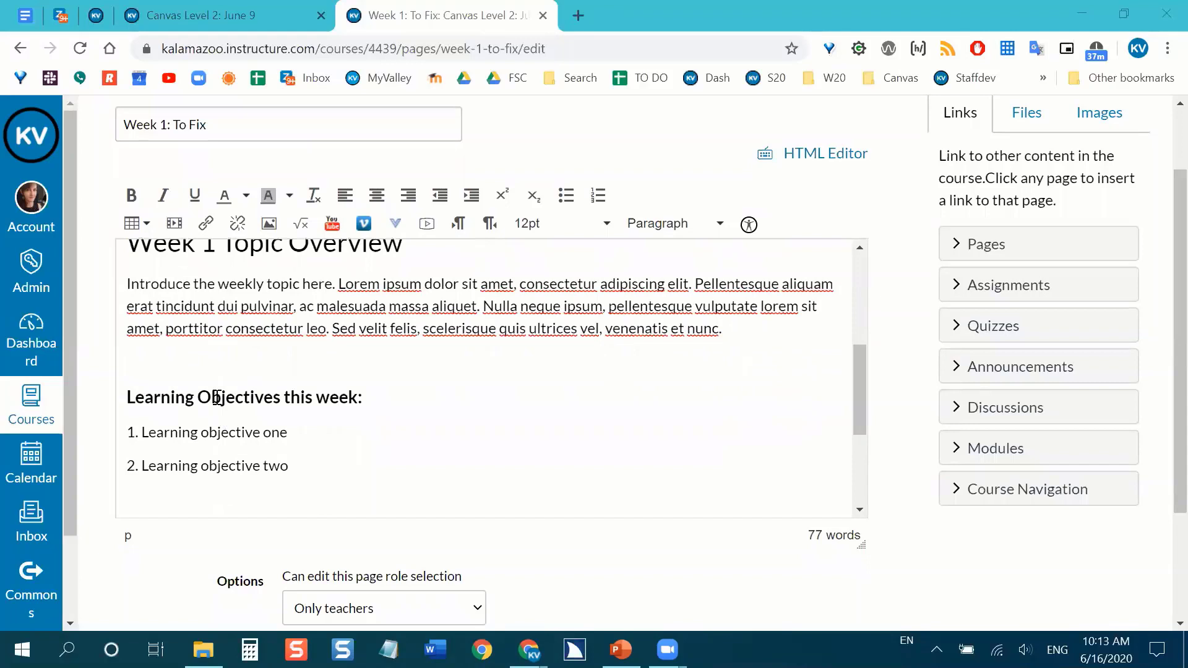
click(148, 400)
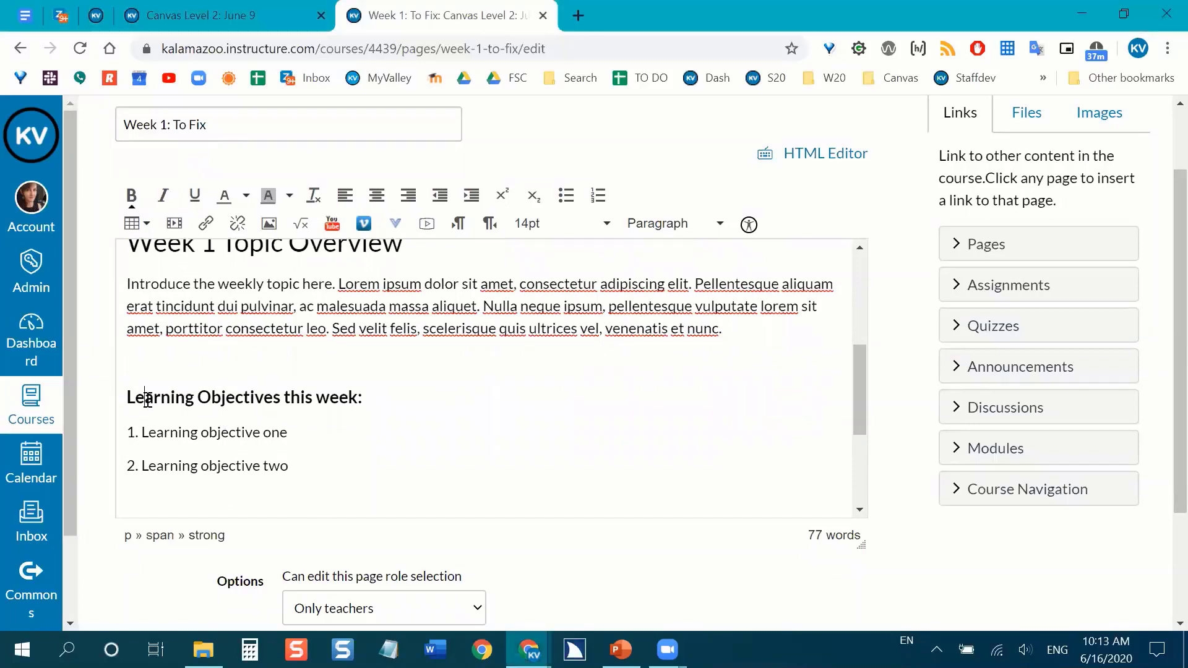
click(692, 225)
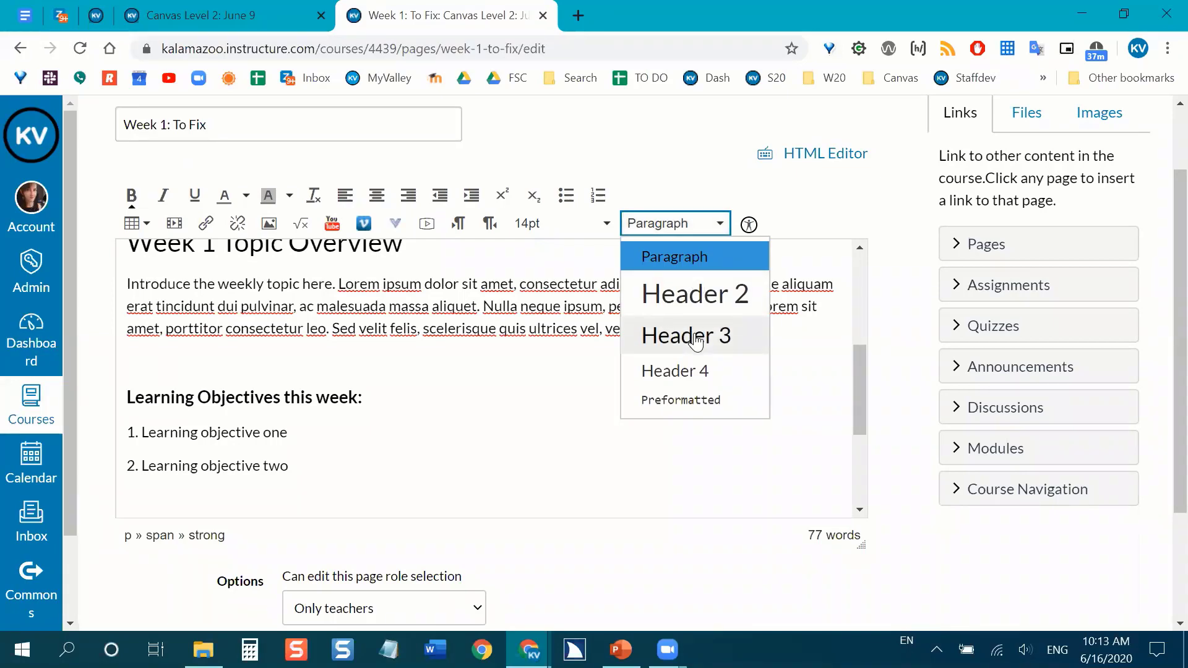
click(695, 340)
Format the "To Do This Week:" line as Header 3.
scroll(372, 411, down, 1)
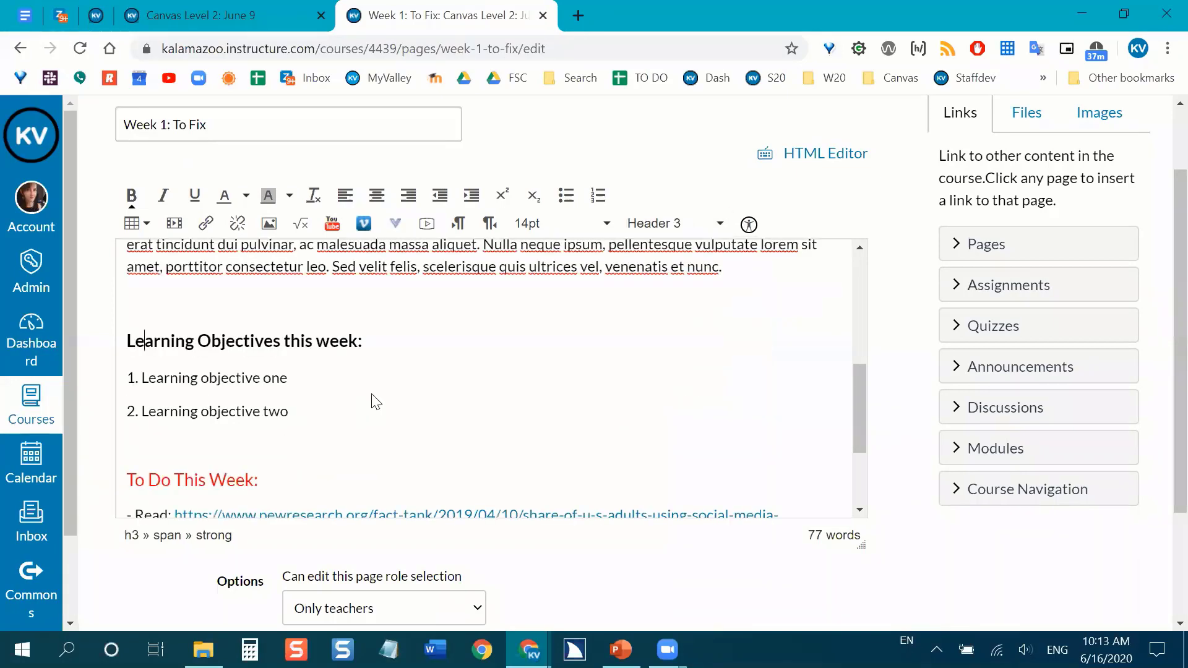
scroll(371, 401, down, 3)
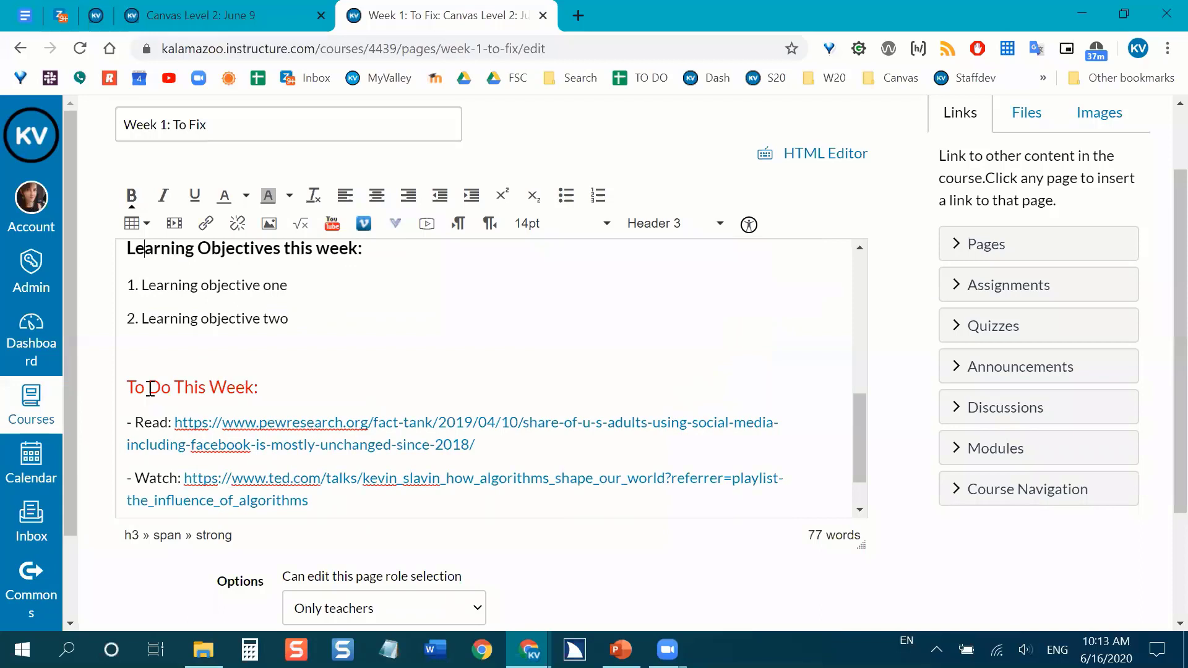
click(149, 388)
scroll(151, 385, up, 1)
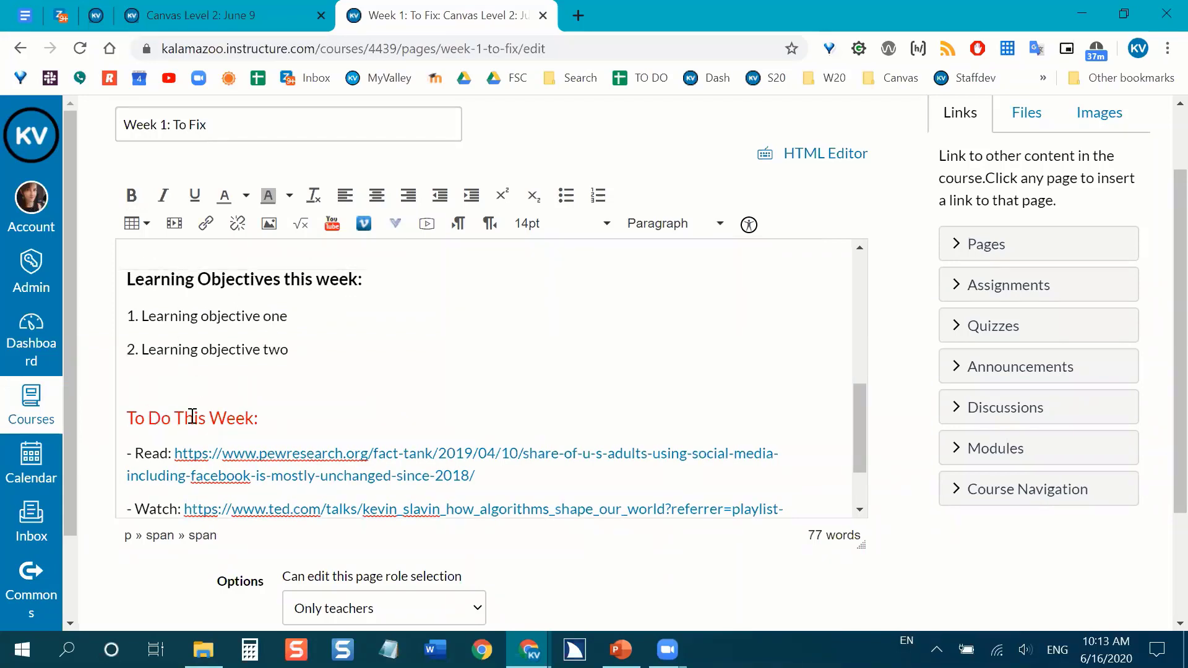
key(ctrl+3)
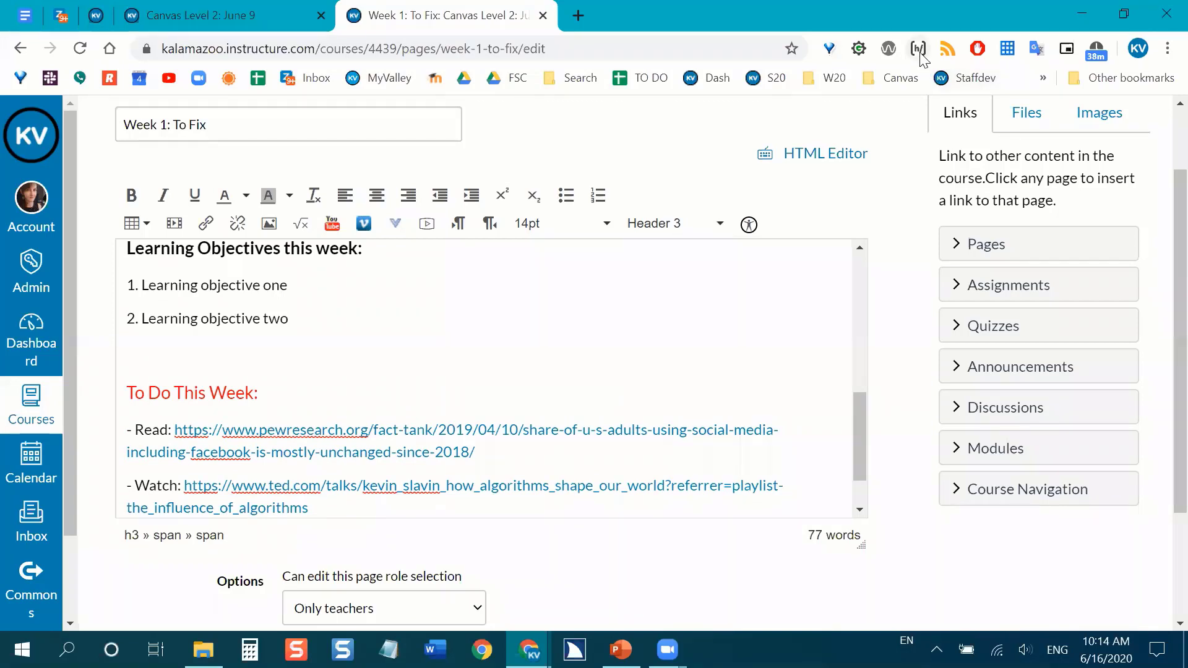
Save the edited "Week 1: To Fix" page.
scroll(915, 451, down, 1)
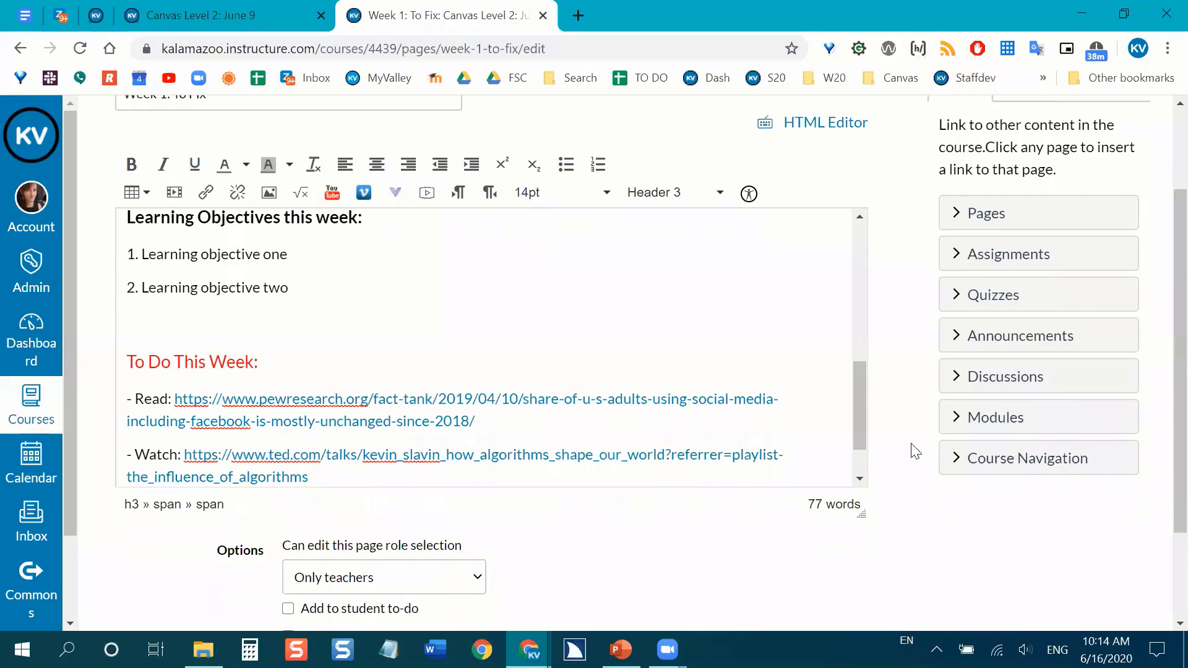
scroll(817, 586, down, 2)
click(844, 584)
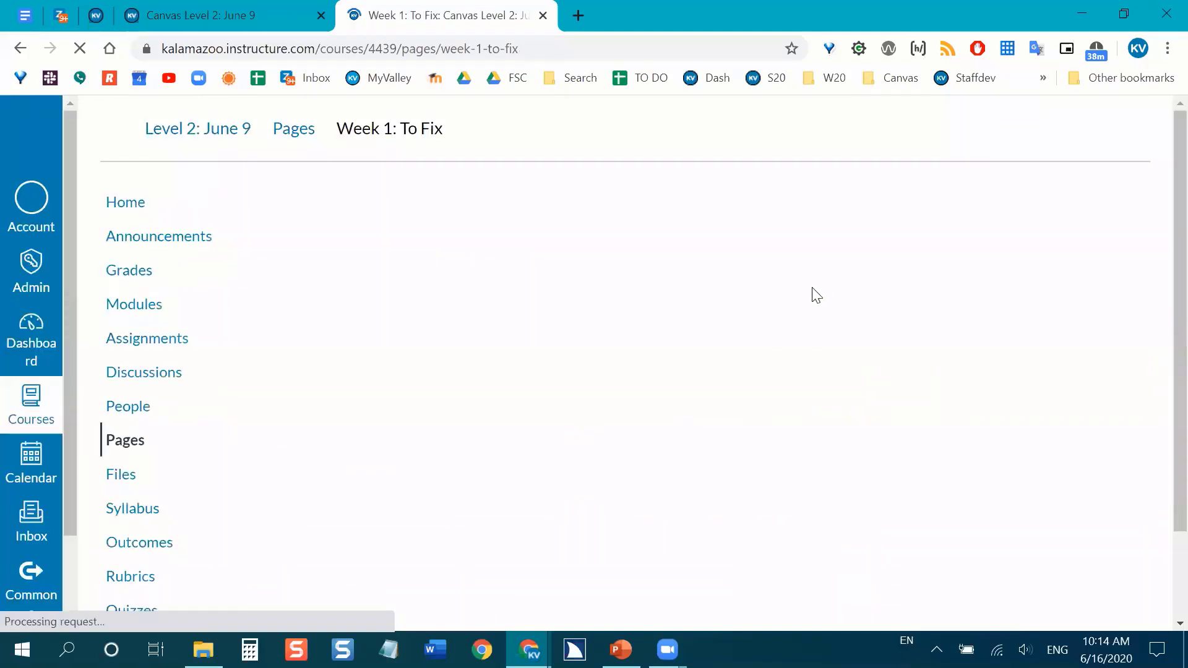
Check the saved page's heading hierarchy against its content with the HeadingsMap extension, and close the heading outline.
scroll(812, 297, down, 5)
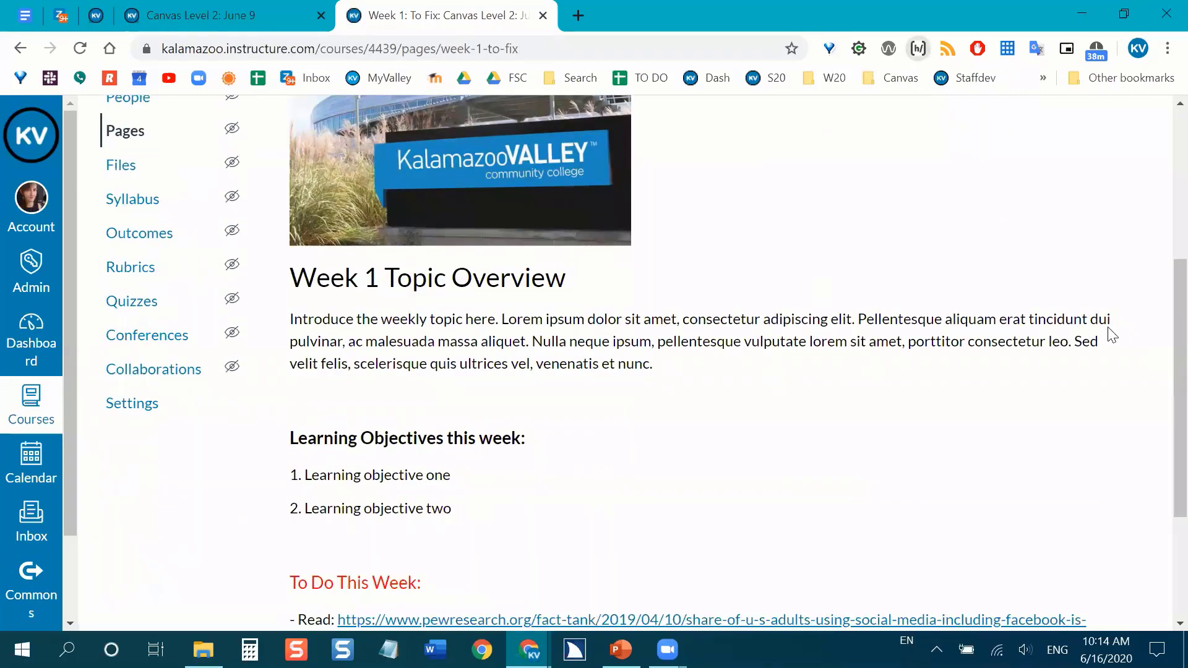
scroll(1112, 334, down, 2)
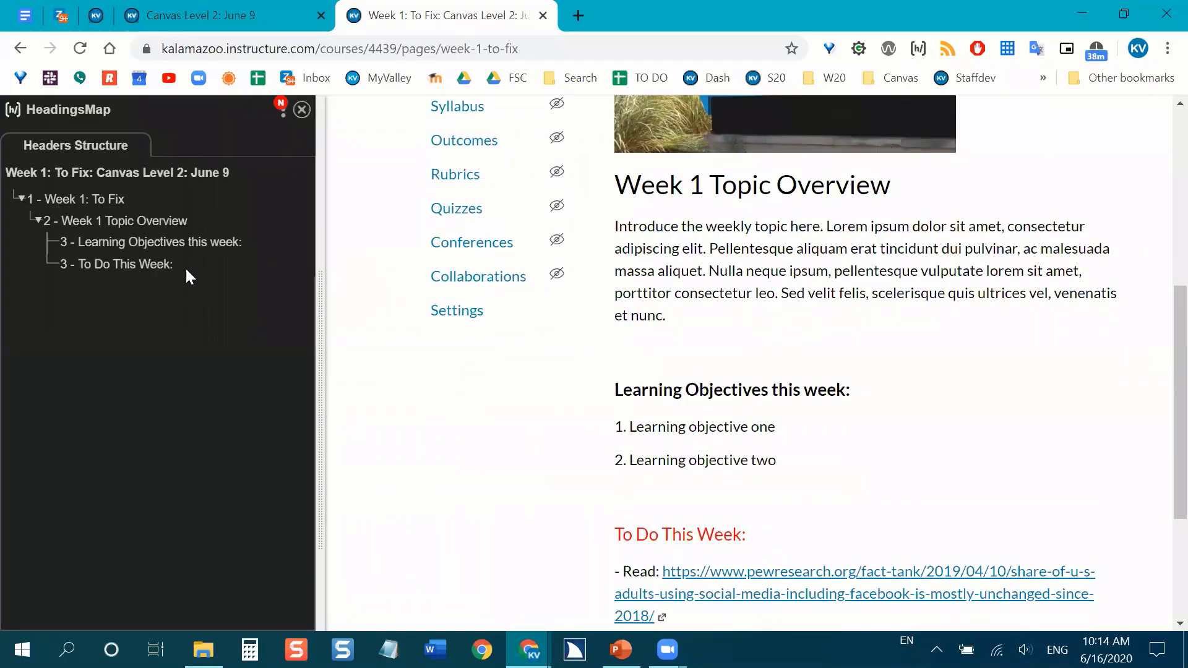
click(68, 198)
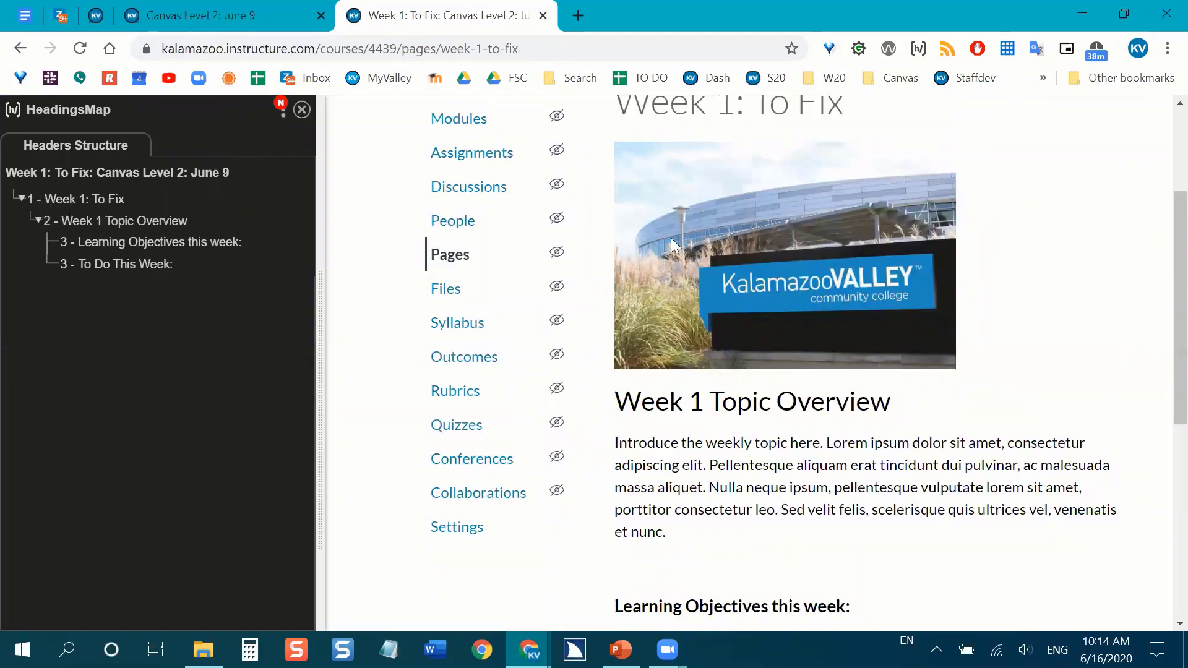
scroll(439, 204, up, 2)
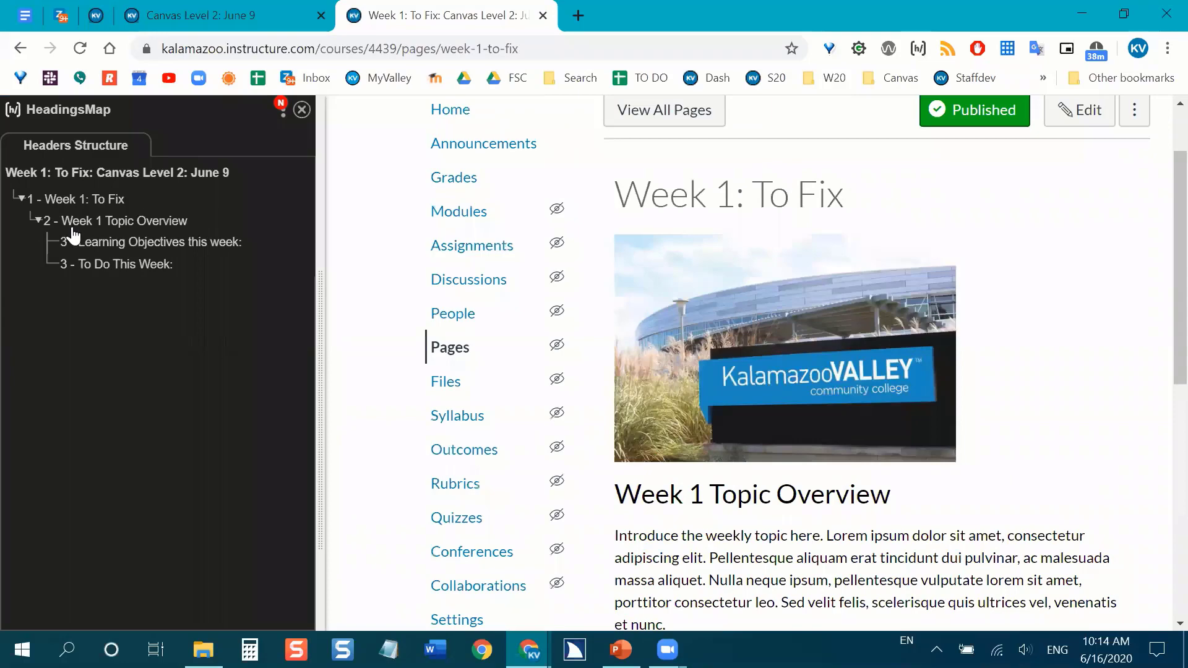
scroll(695, 299, down, 2)
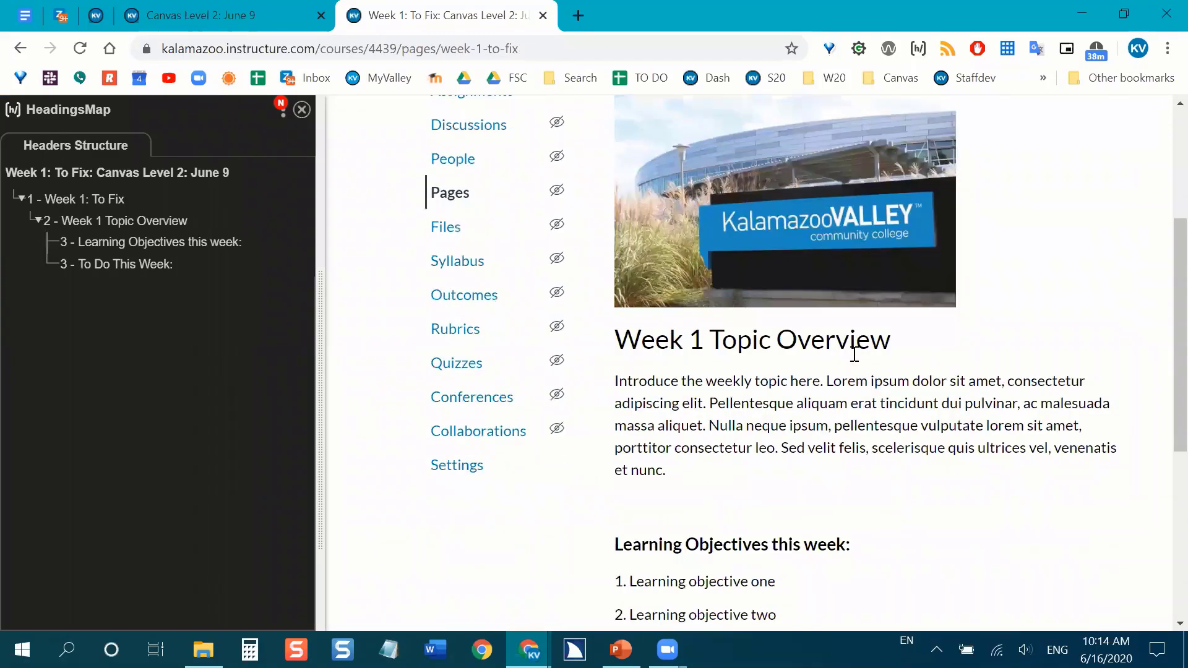
scroll(781, 281, down, 3)
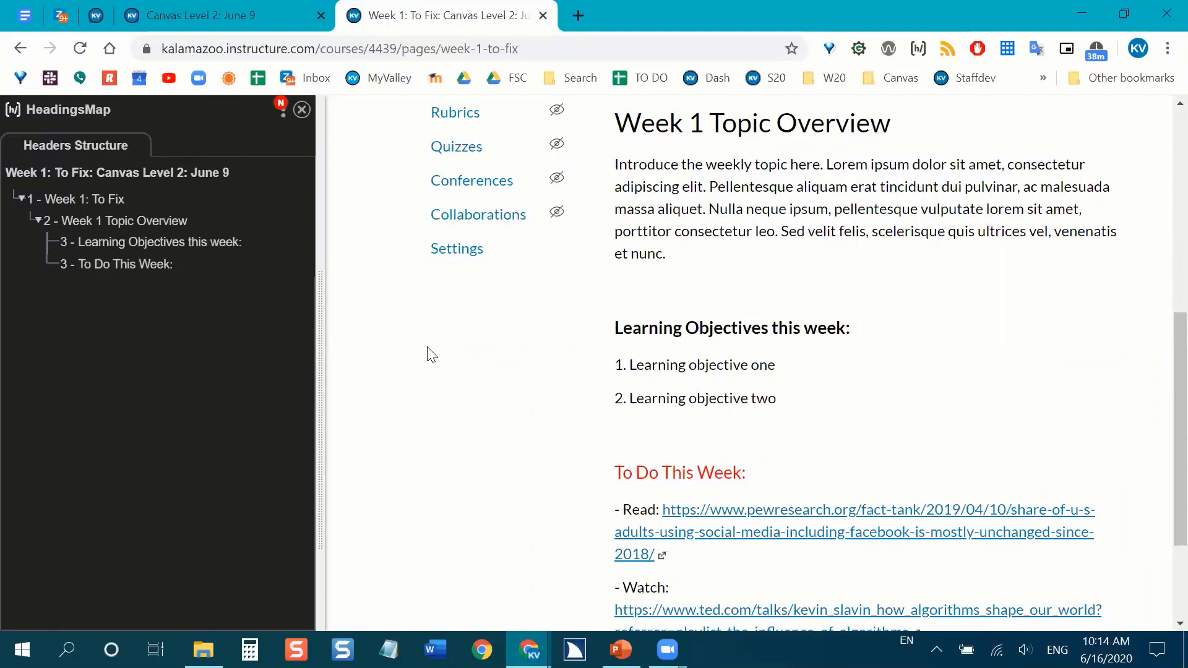
scroll(427, 347, down, 3)
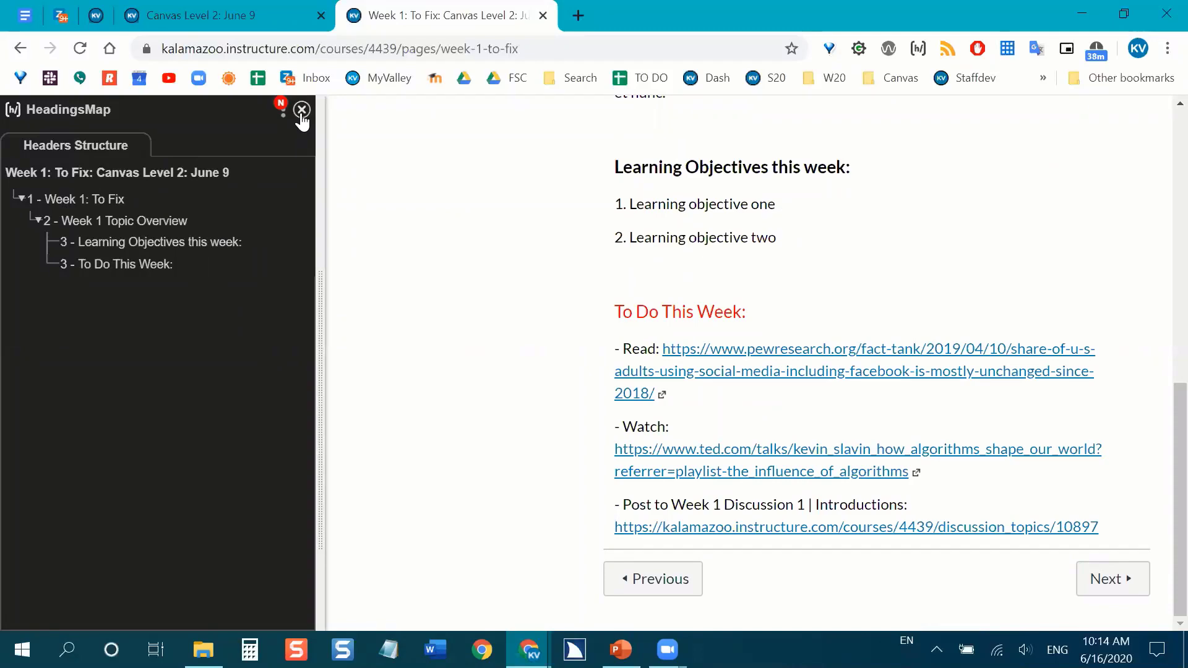
click(302, 111)
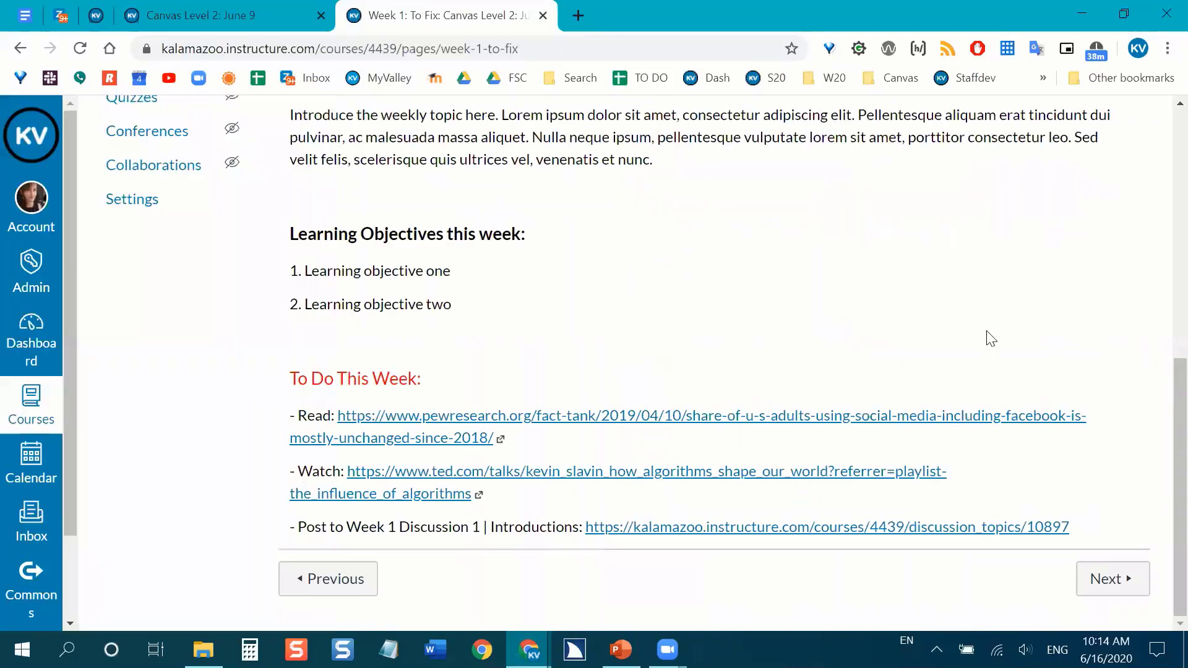
Reopen the "Week 1: To Fix" page for editing and switch to the PowerPoint slide show.
scroll(986, 336, up, 7)
click(1080, 153)
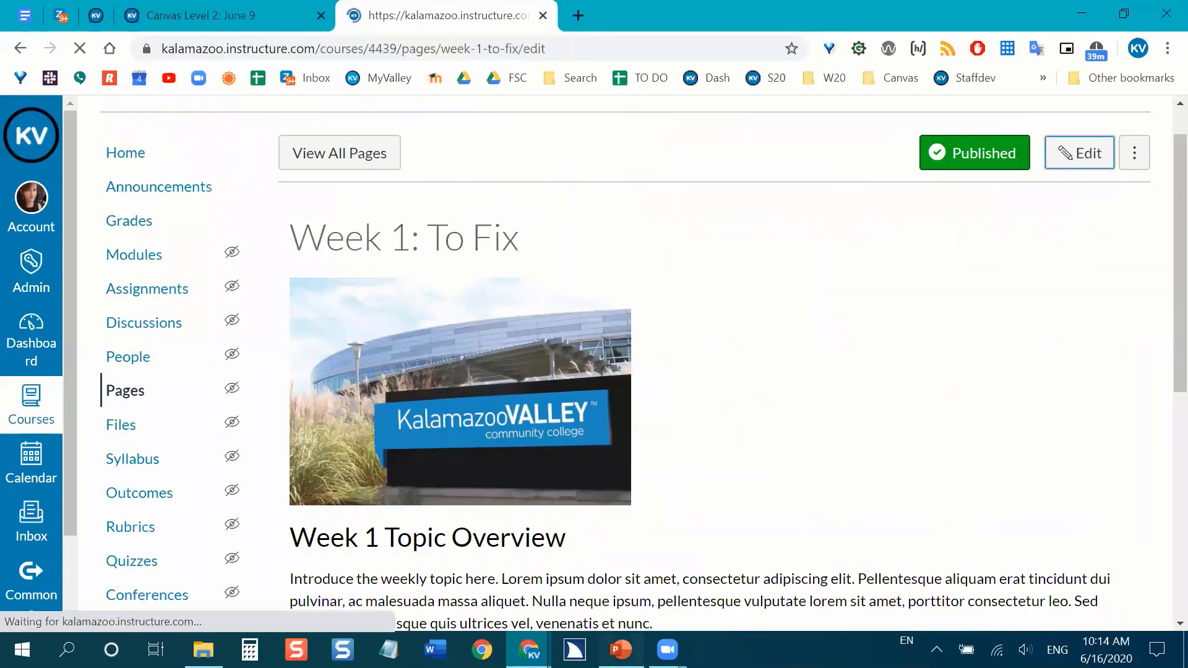
key(alt+Tab)
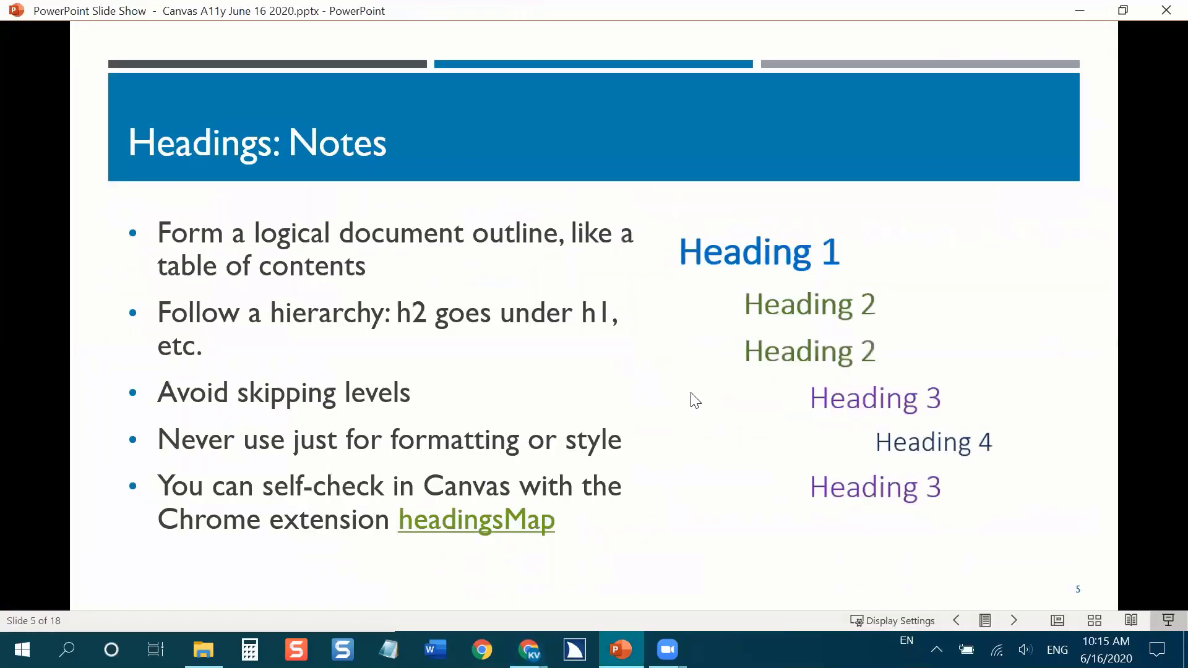
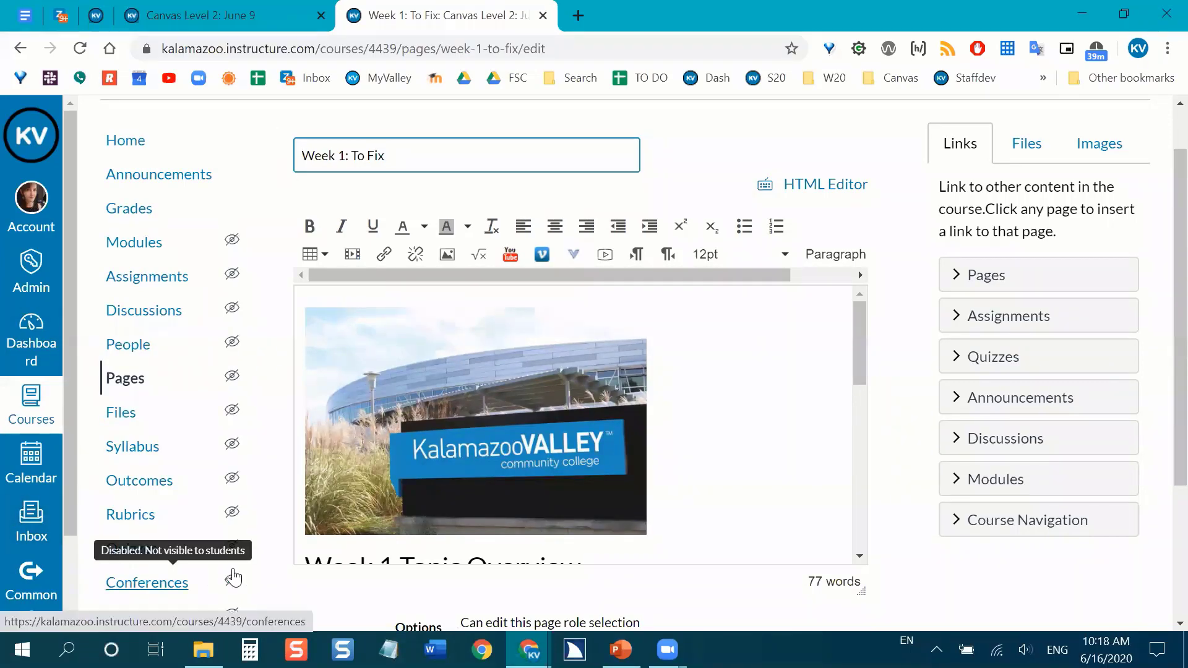
Review the page body from the banner image down to the raw web links under "To Do This Week:".
scroll(896, 390, down, 3)
scroll(906, 384, up, 1)
scroll(906, 384, up, 3)
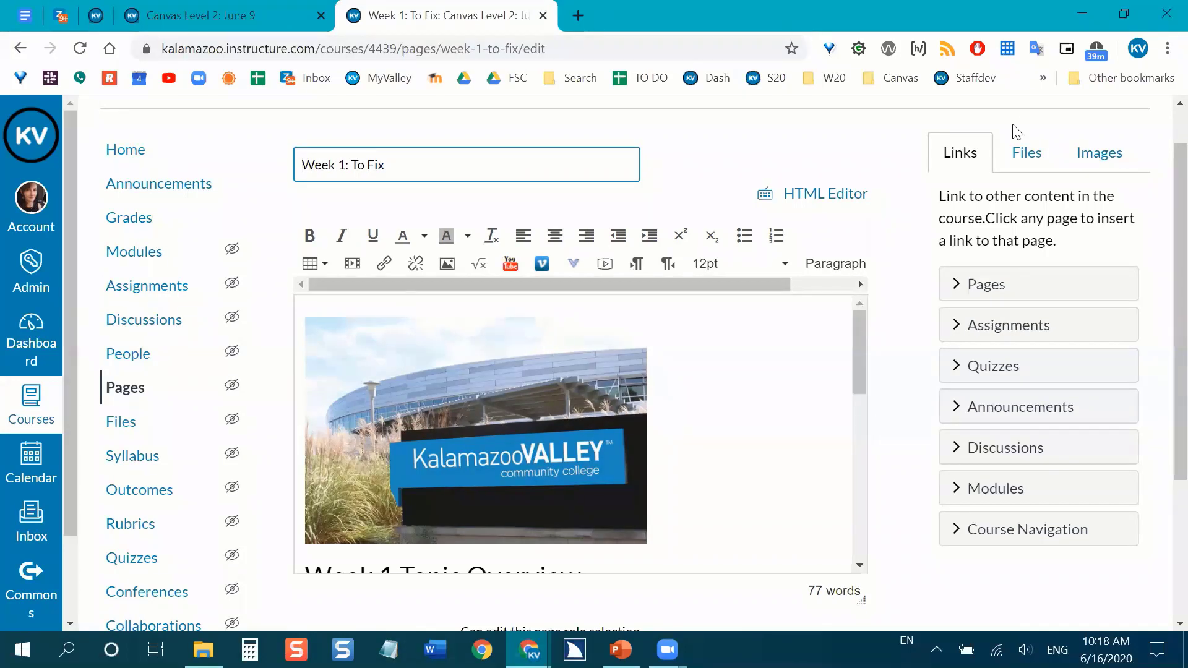
scroll(793, 402, down, 1)
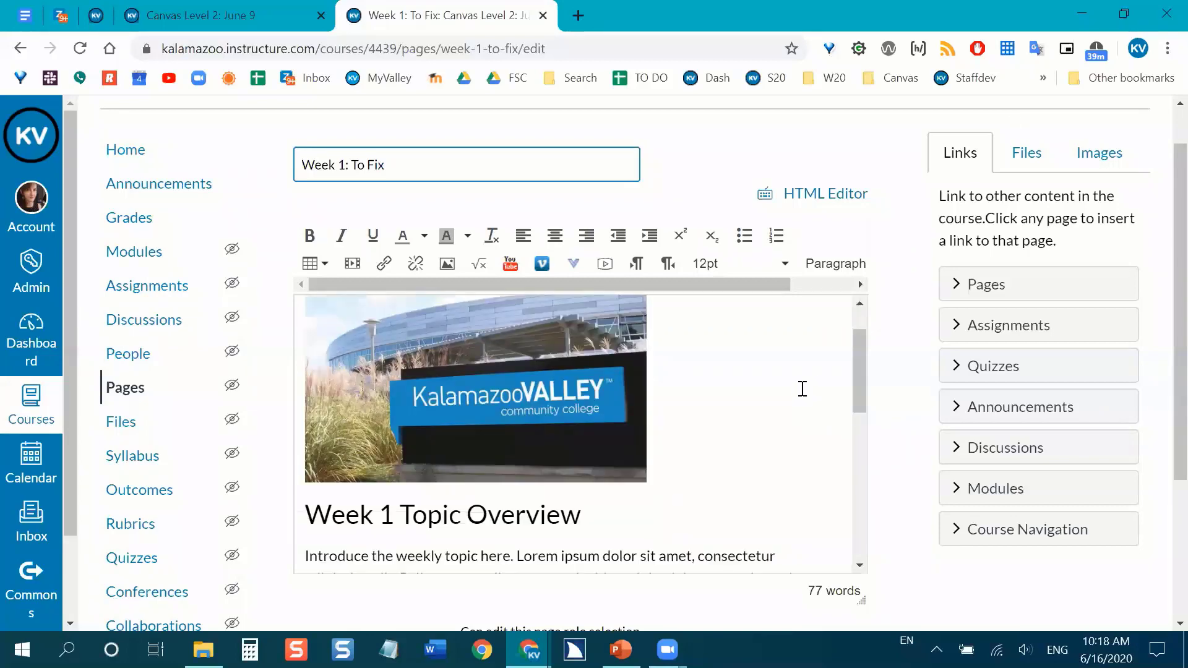
scroll(803, 389, down, 3)
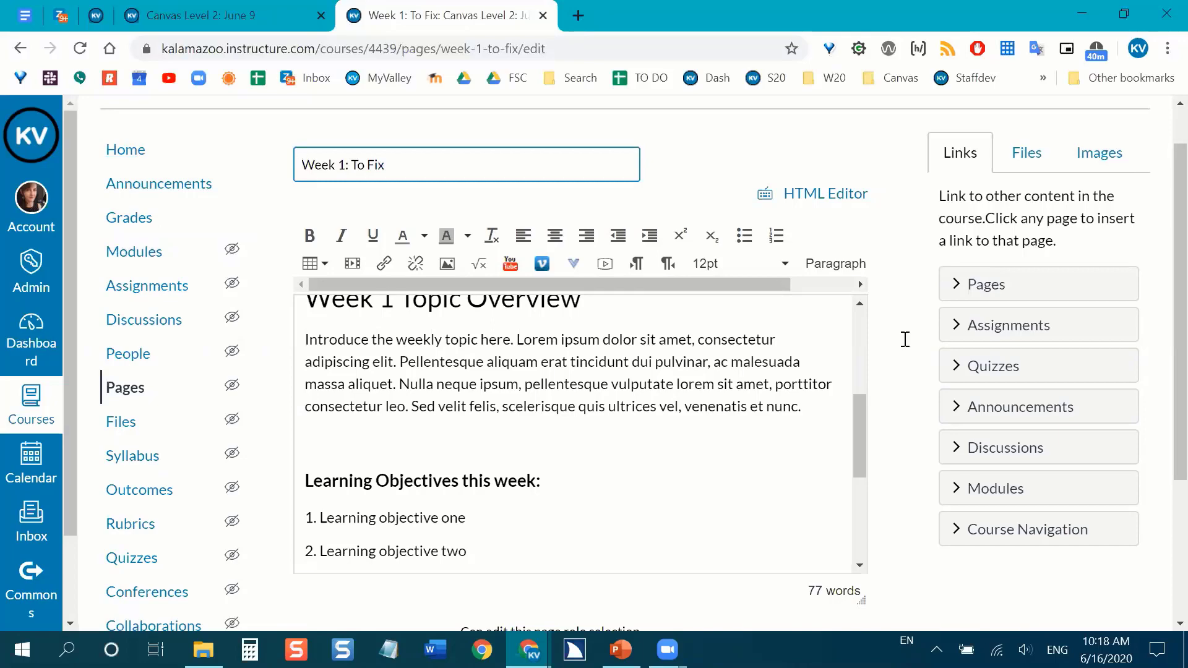
scroll(777, 389, down, 1)
scroll(750, 384, down, 7)
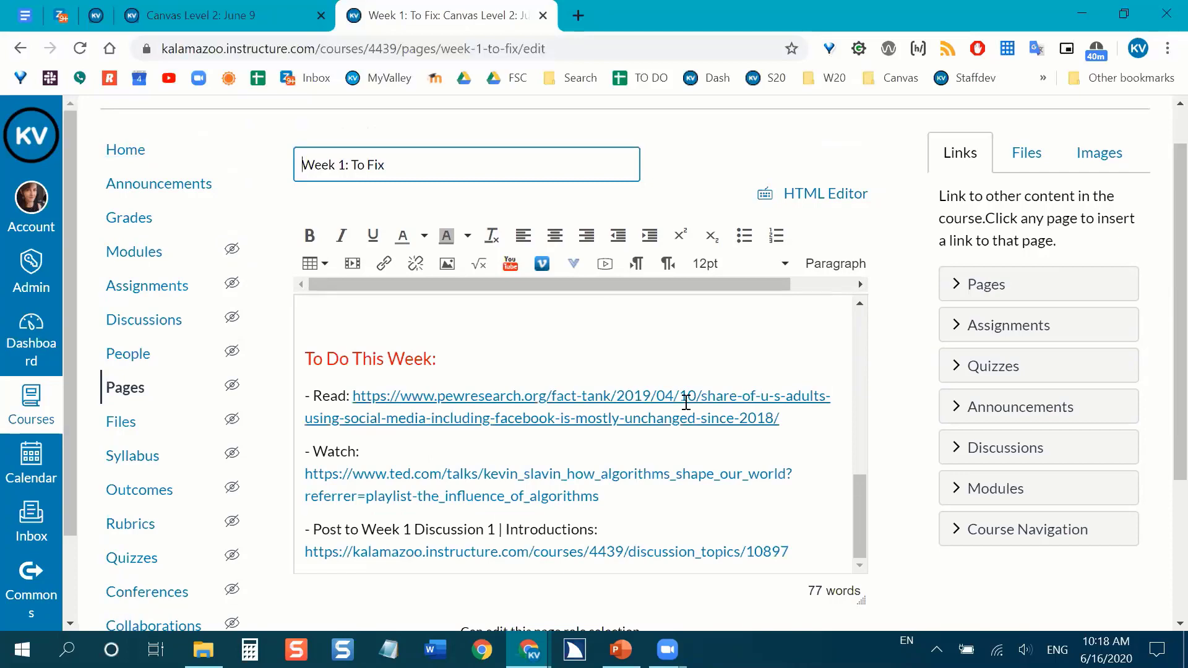
scroll(685, 403, down, 1)
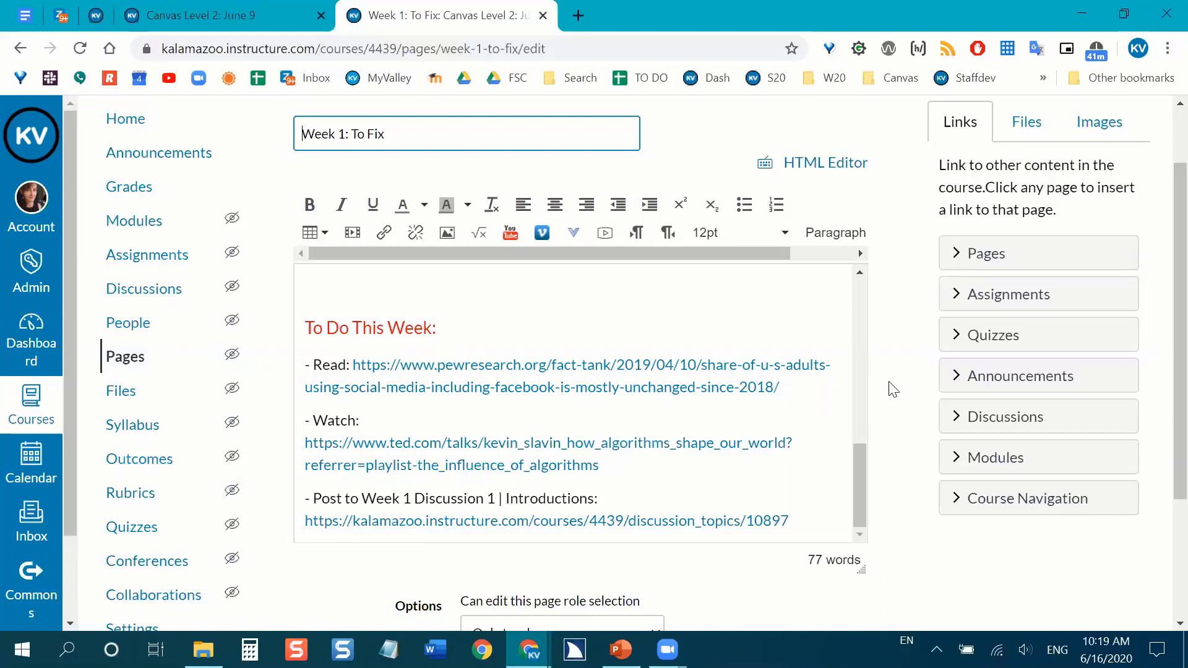
scroll(789, 395, down, 1)
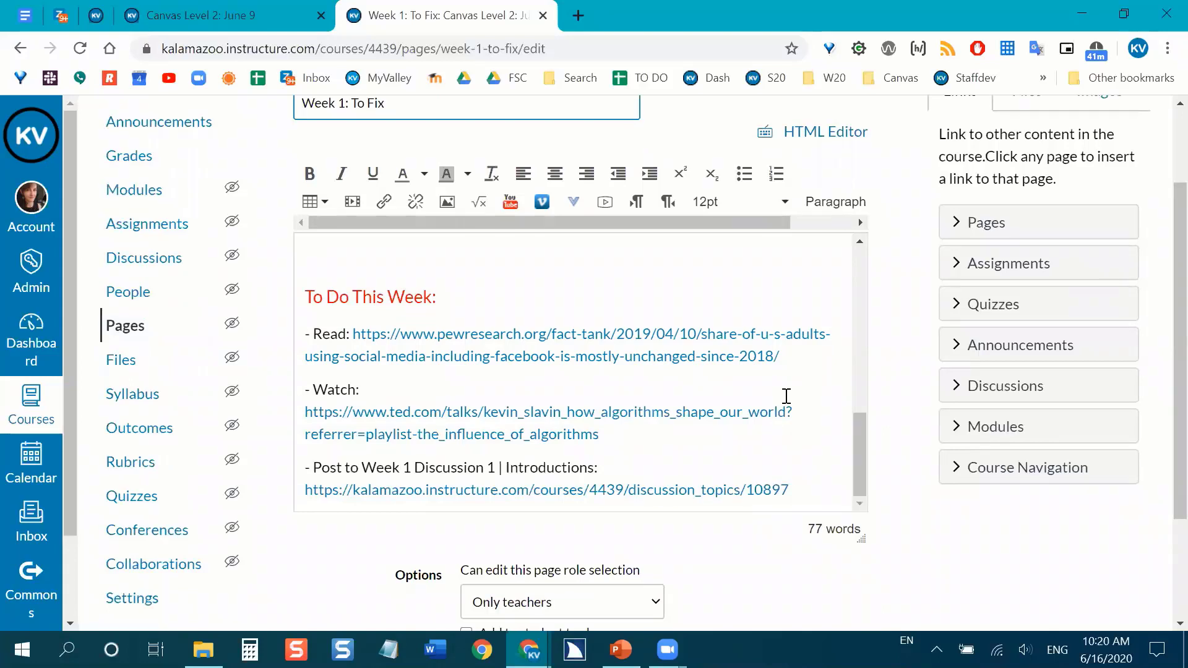
scroll(910, 398, up, 1)
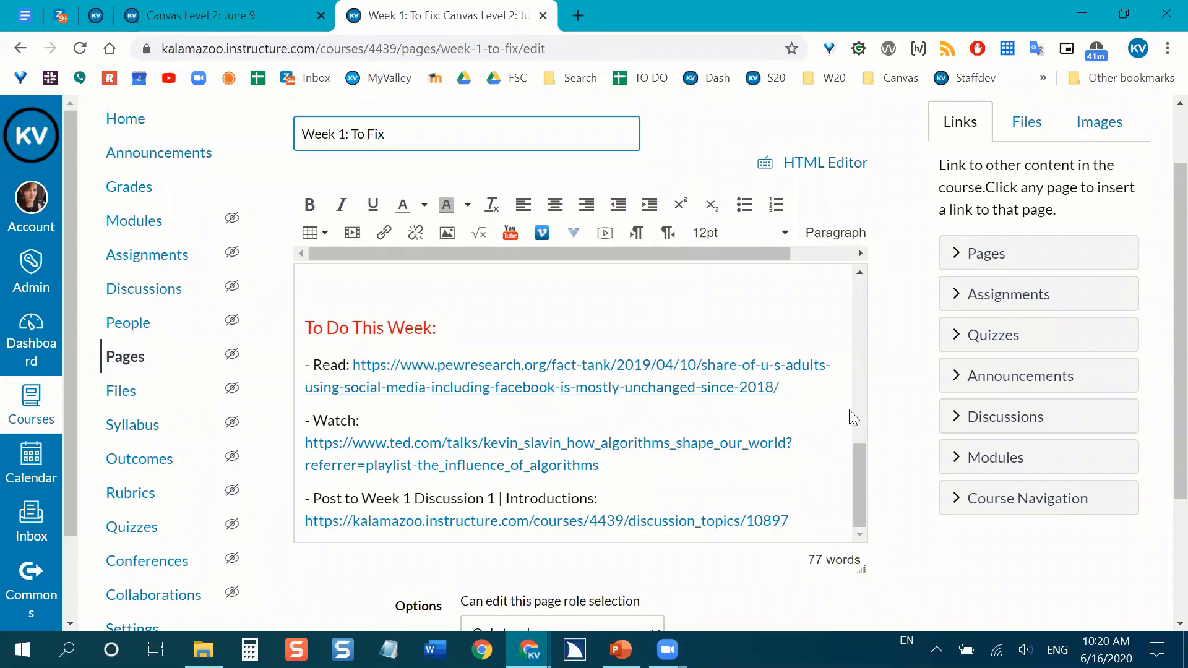
Copy the pewresearch.org URL from the "- Read:" item and open it in a new browser tab to find the article's headline.
drag(783, 389, 354, 367)
right_click(424, 368)
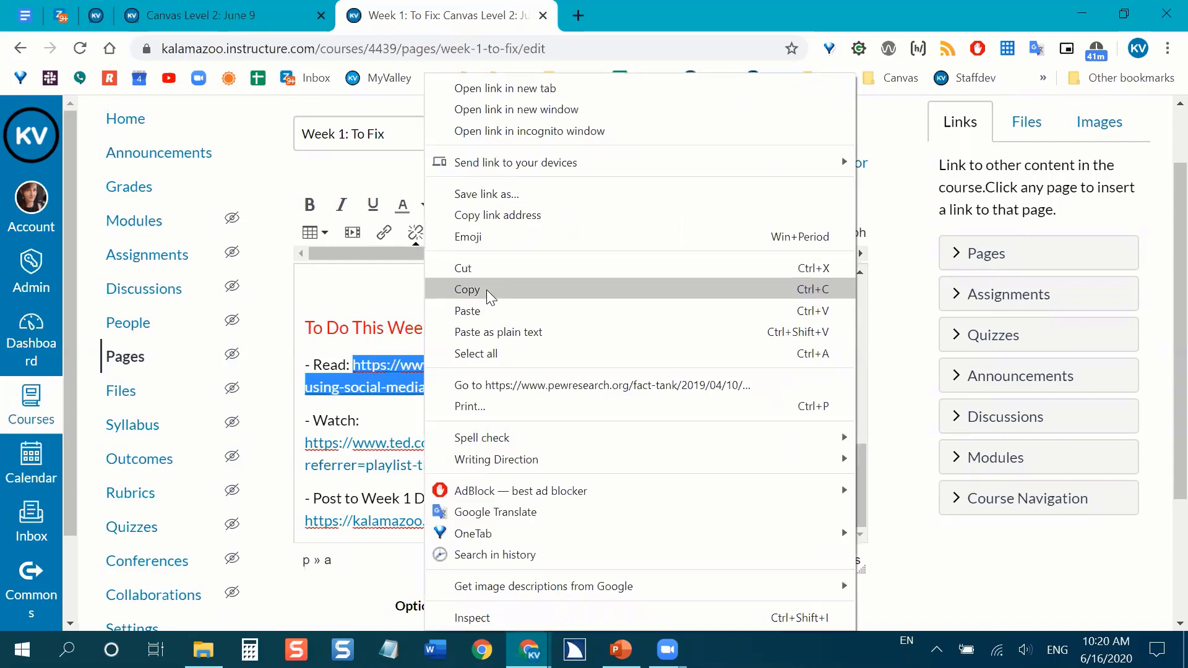
click(486, 290)
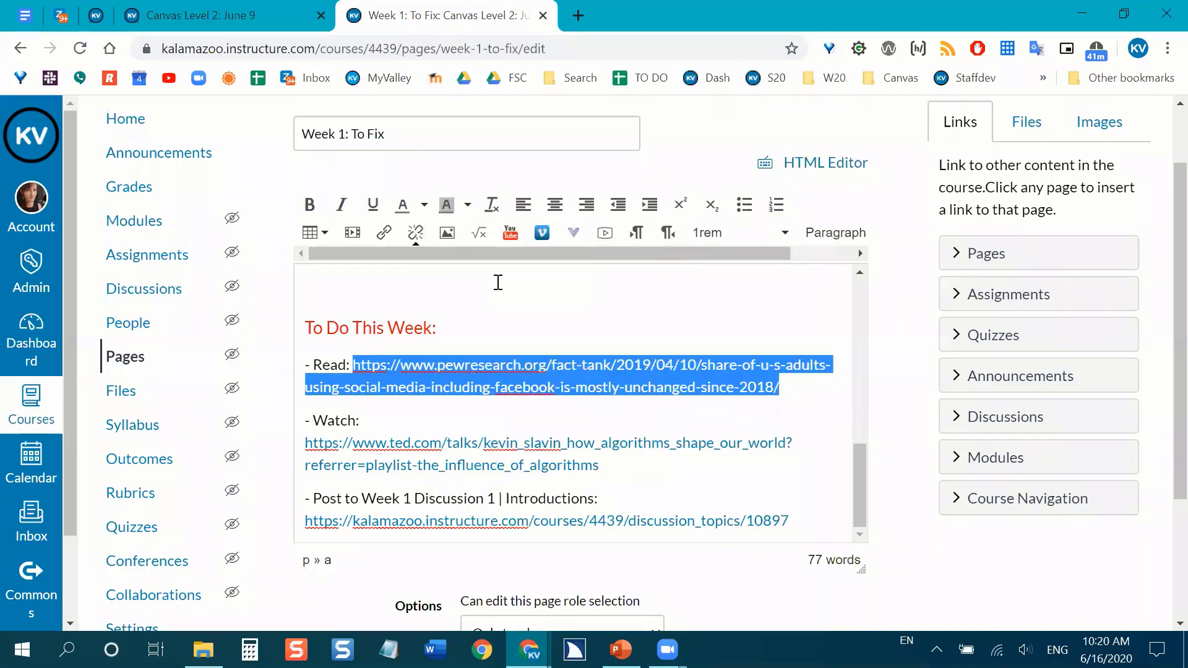
click(578, 15)
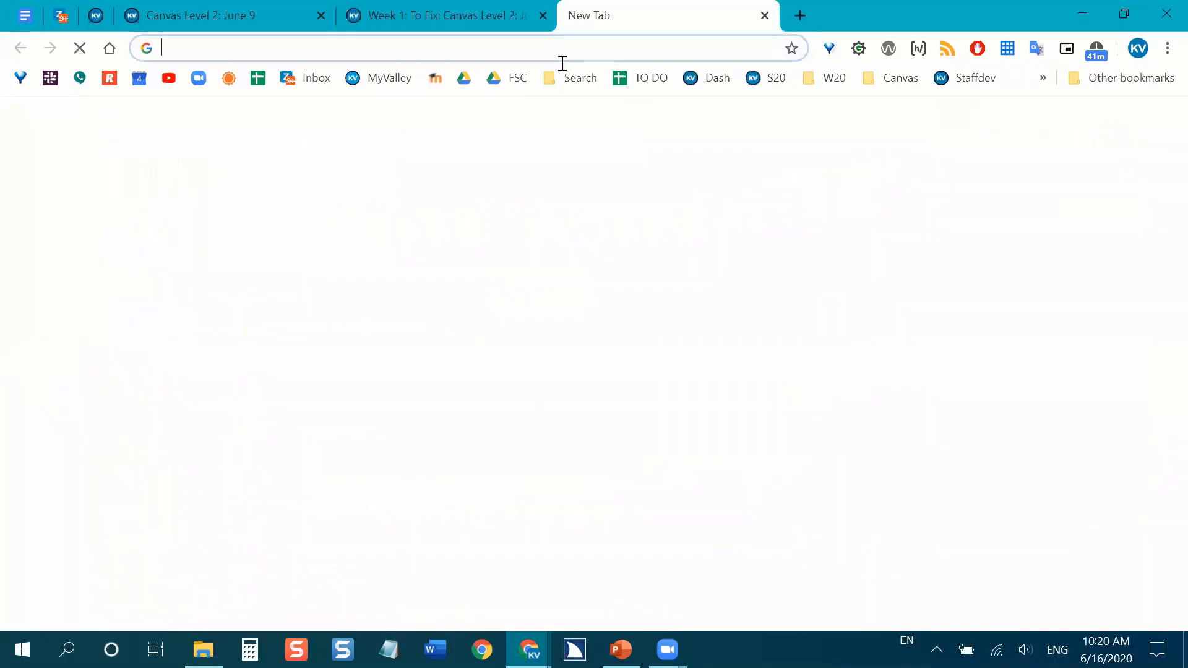
key(ctrl+v)
key(Return)
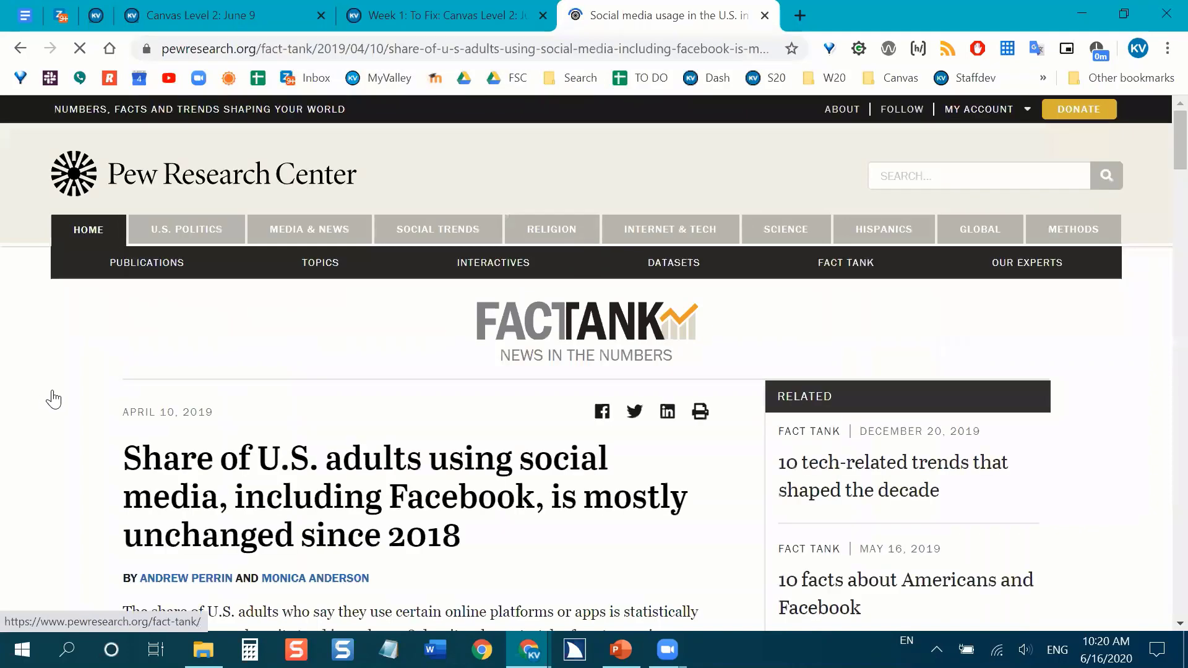
scroll(41, 400, down, 1)
scroll(96, 378, down, 1)
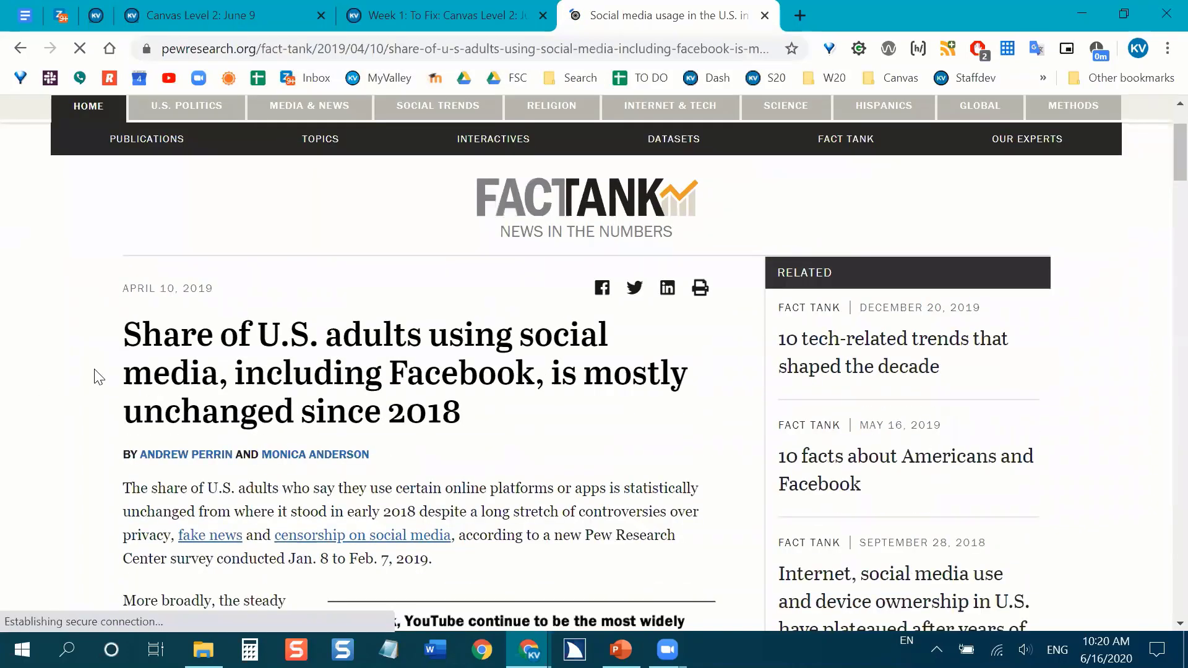
scroll(99, 374, down, 1)
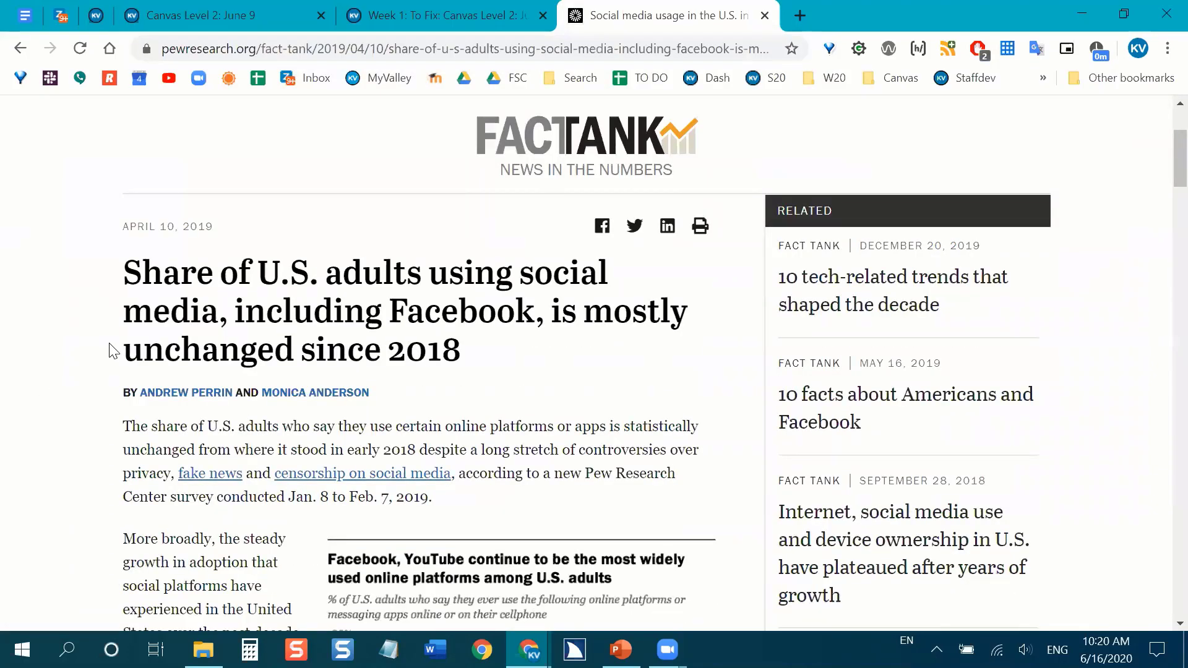
scroll(121, 304, down, 1)
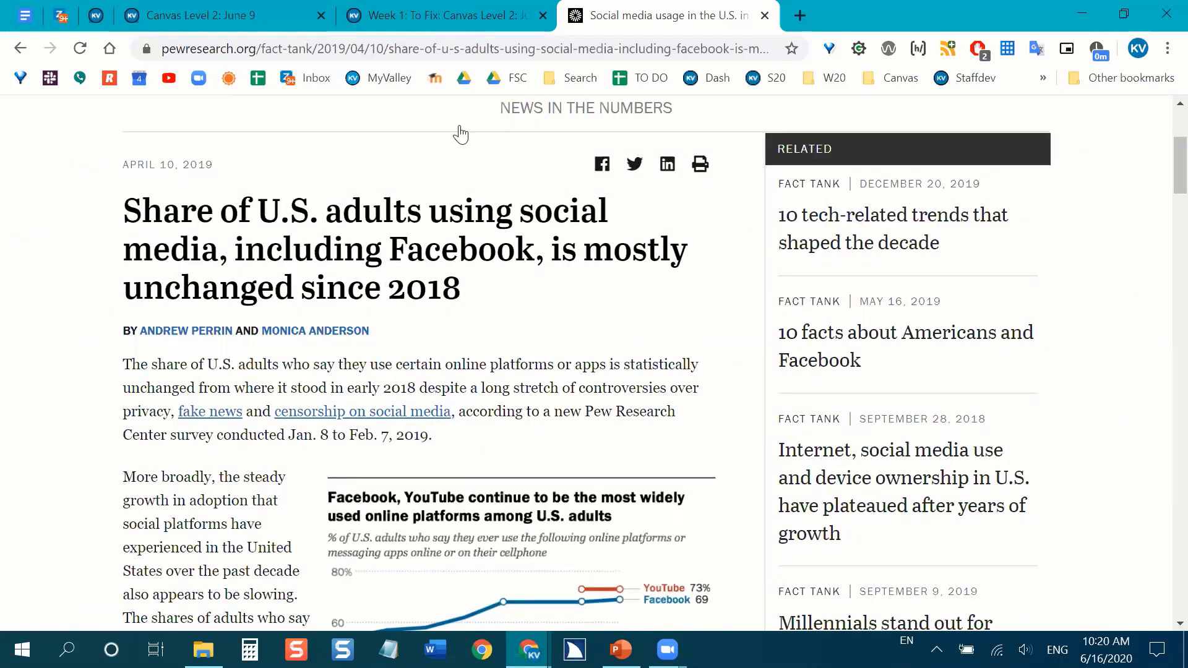
Delete the raw URL from the "- Read:" item on the Canvas page and copy the Pew Research article's headline.
click(439, 14)
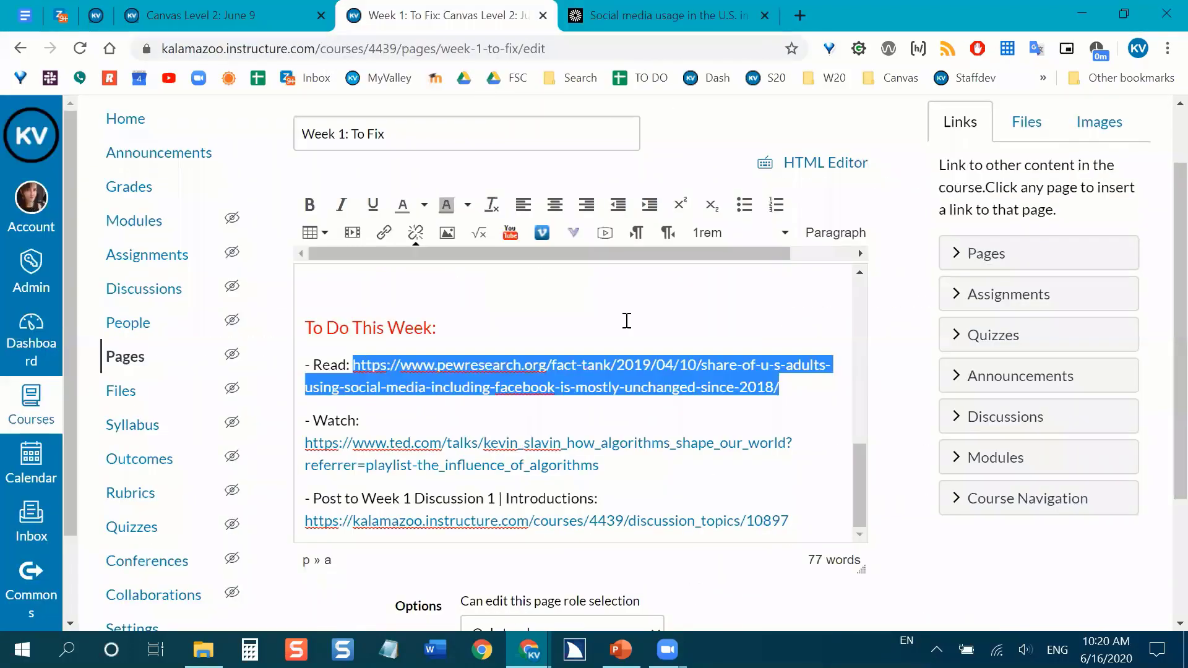
key(BackSpace)
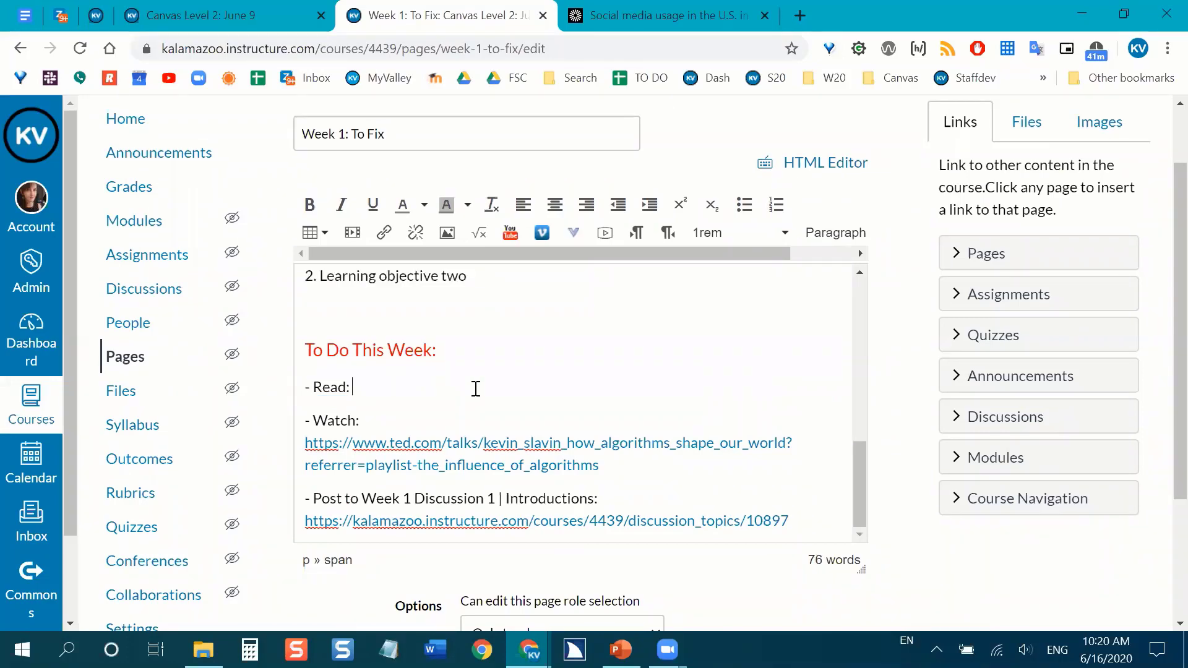
key(ctrl+Tab)
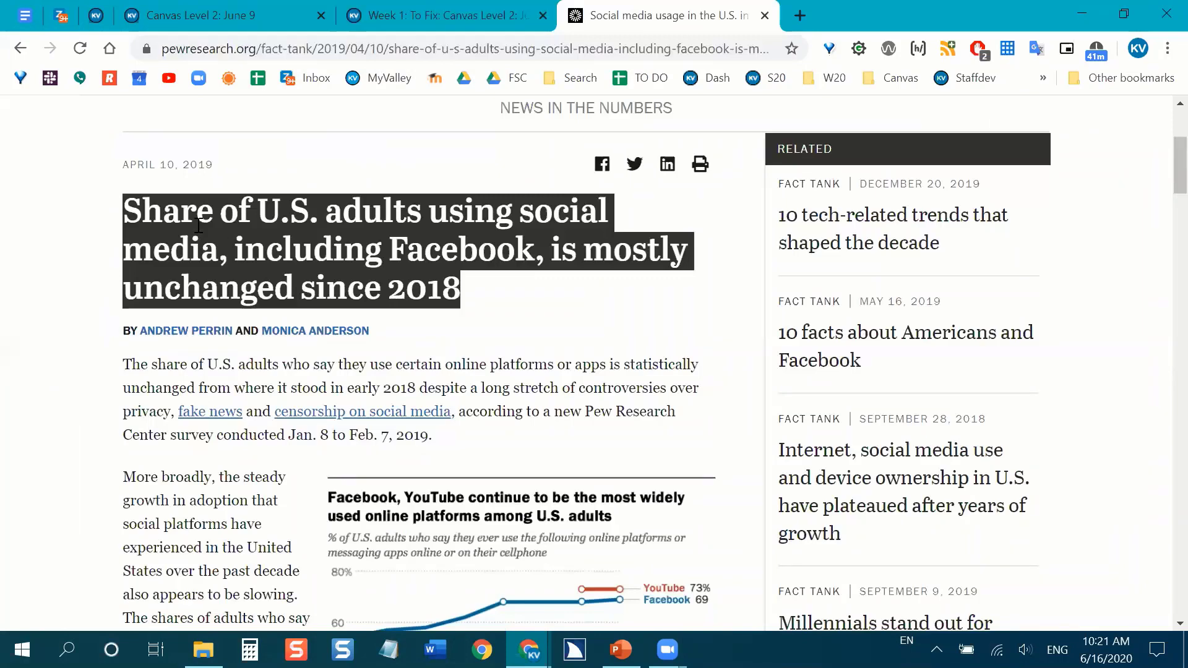
drag(127, 214, 493, 310)
right_click(410, 279)
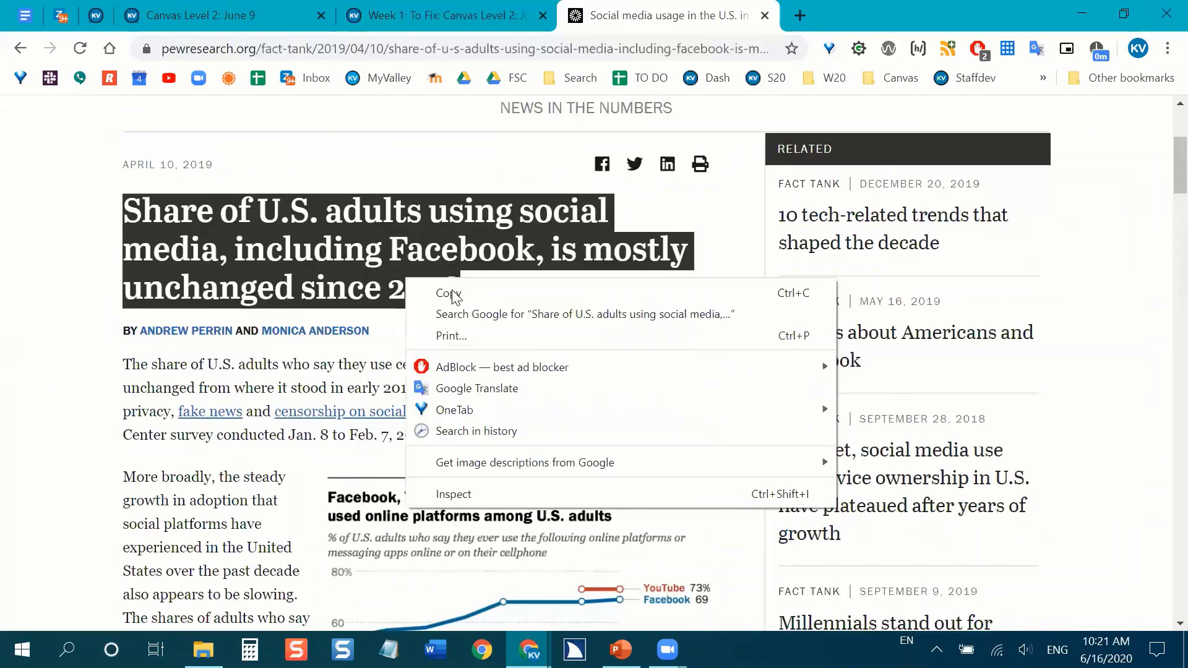
click(450, 293)
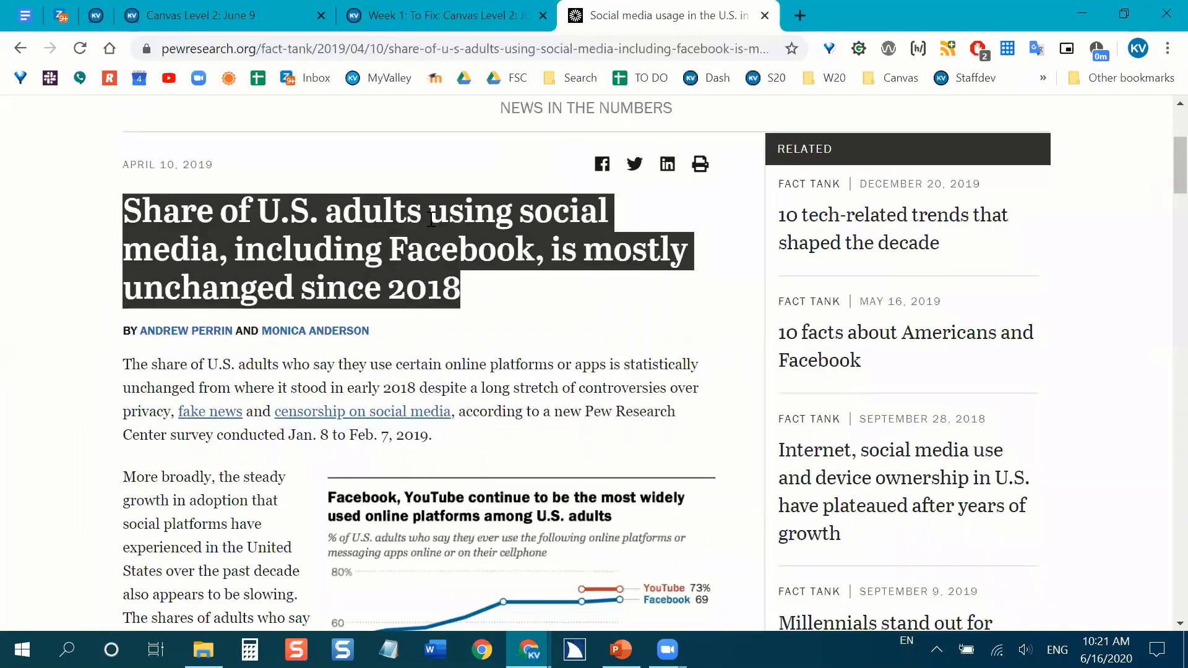
click(464, 15)
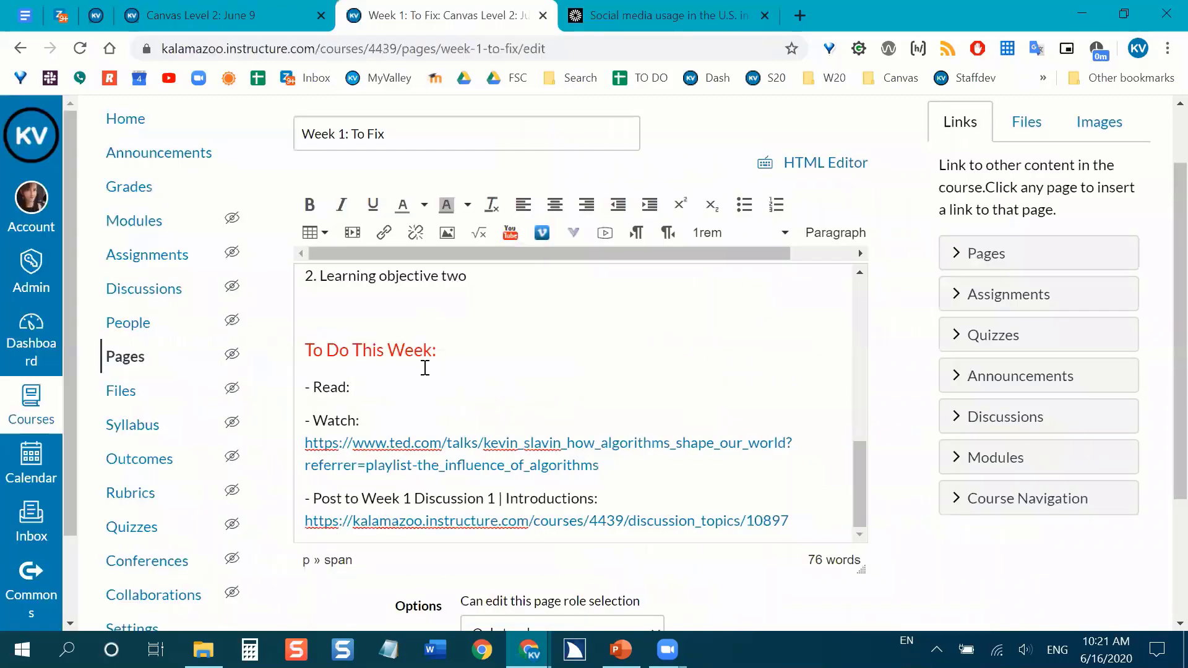
Try to paste the copied headline with its original formatting after "- Read:", and delete the pasted text.
click(369, 386)
key(ctrl+v)
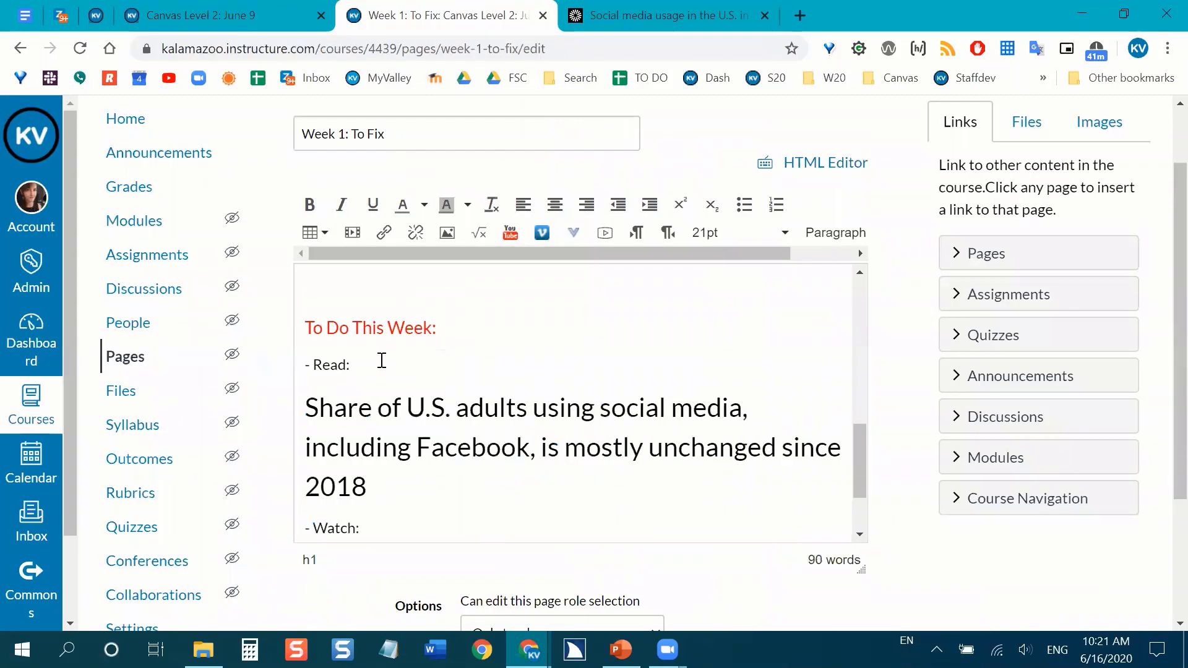
scroll(379, 358, down, 1)
triple_click(379, 443)
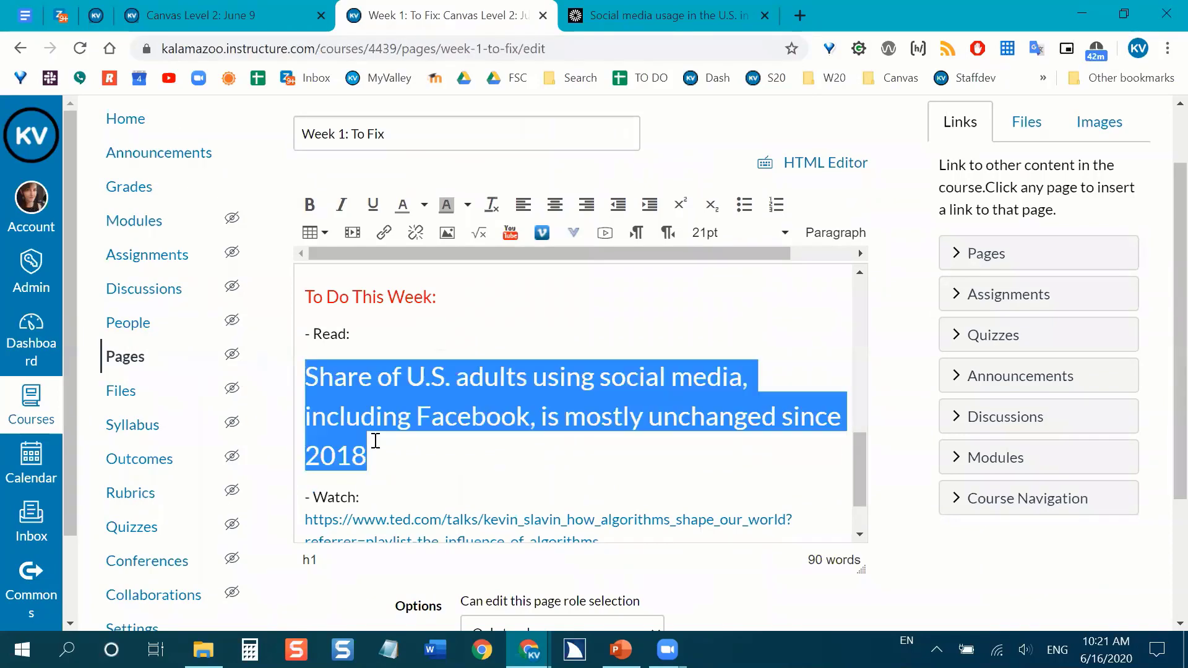
key(BackSpace)
key(BackSpace)
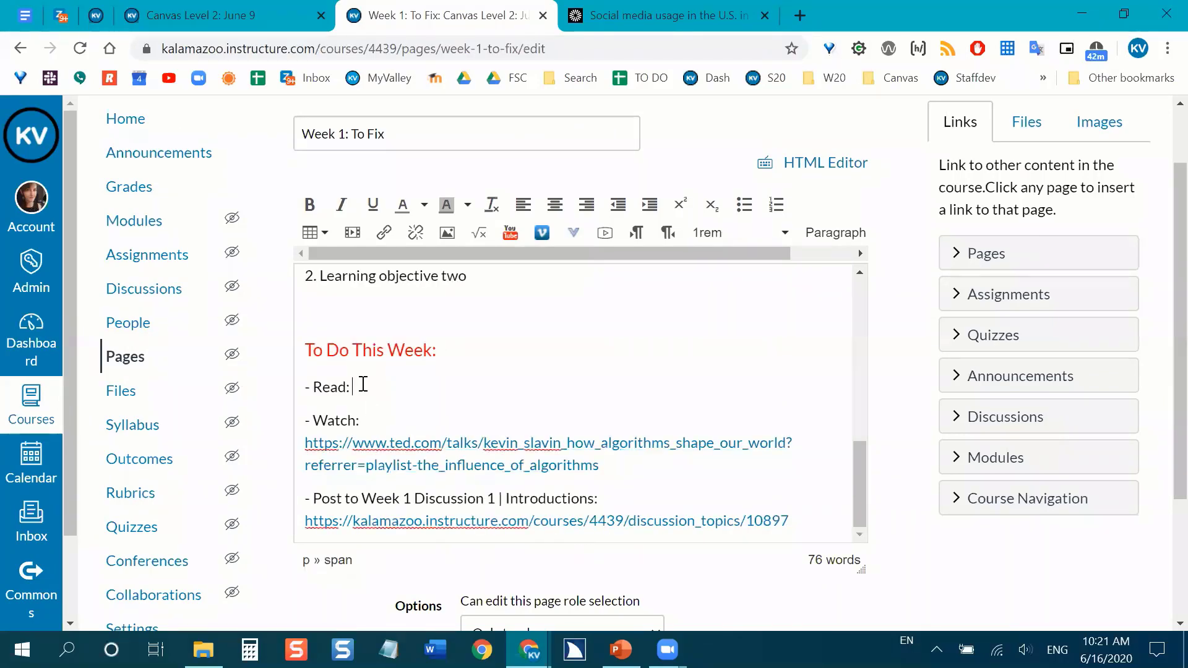
Insert "Share of U.S. adults using social media, including Facebook, is mostly unchanged since 2018" as plain text after "- Read:".
right_click(370, 388)
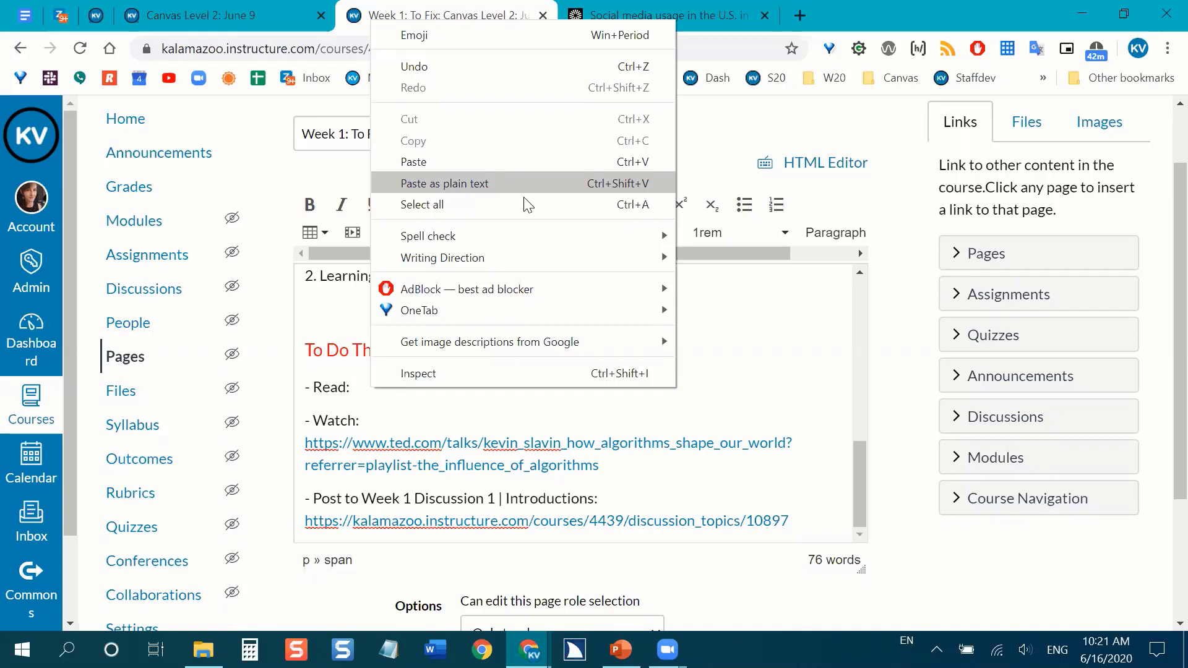
click(507, 185)
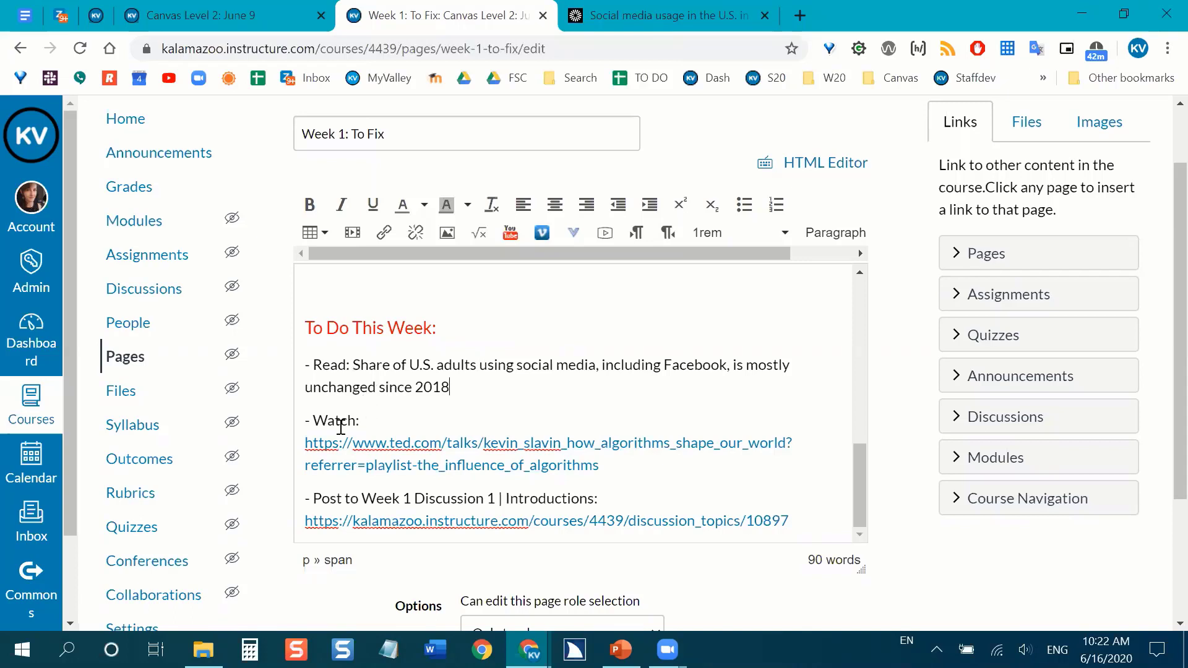
drag(354, 364, 448, 387)
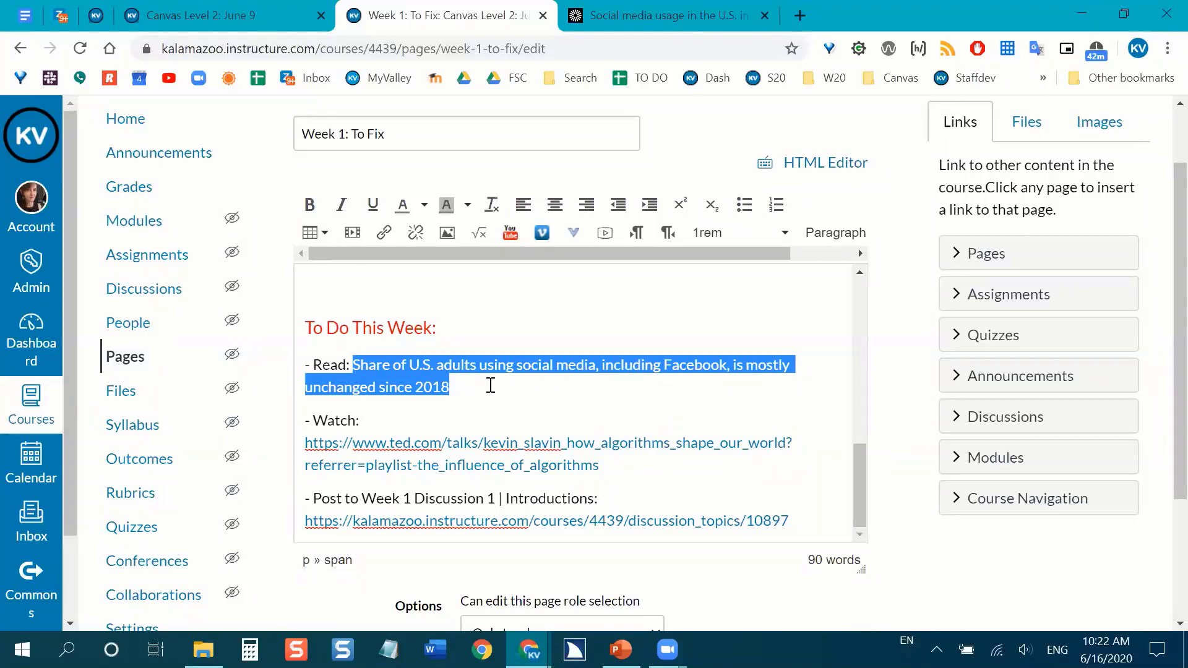
click(464, 388)
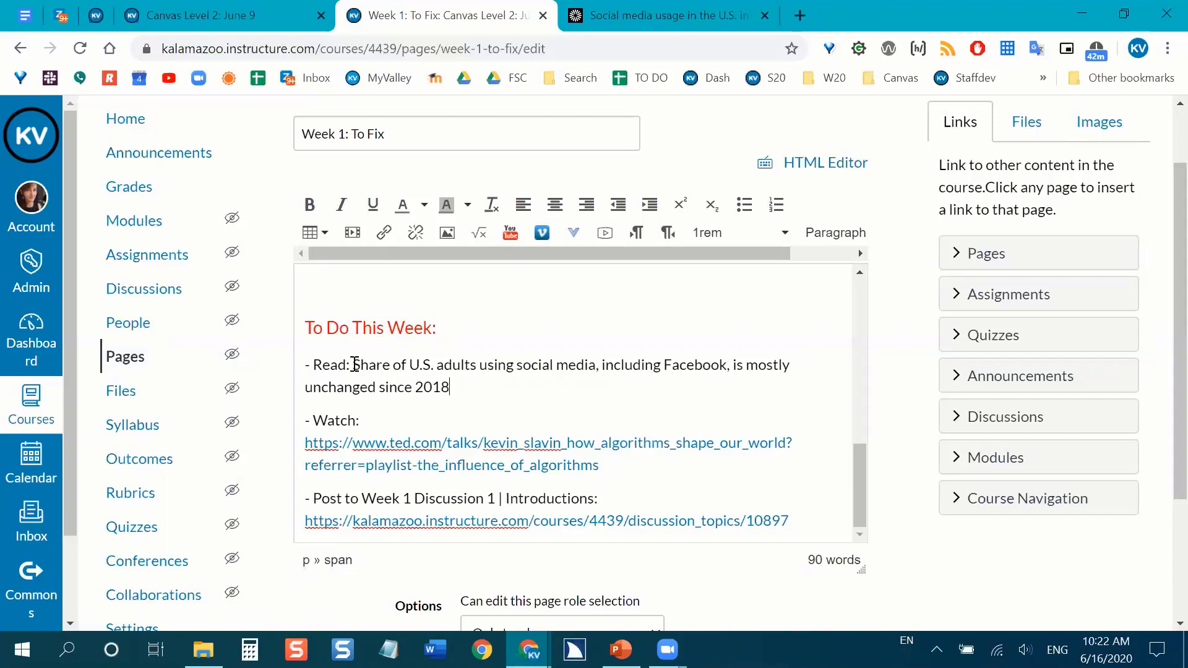
Start a website link on the headline after "- Read:" and copy the Pew Research article's URL from its browser tab.
drag(353, 365, 455, 383)
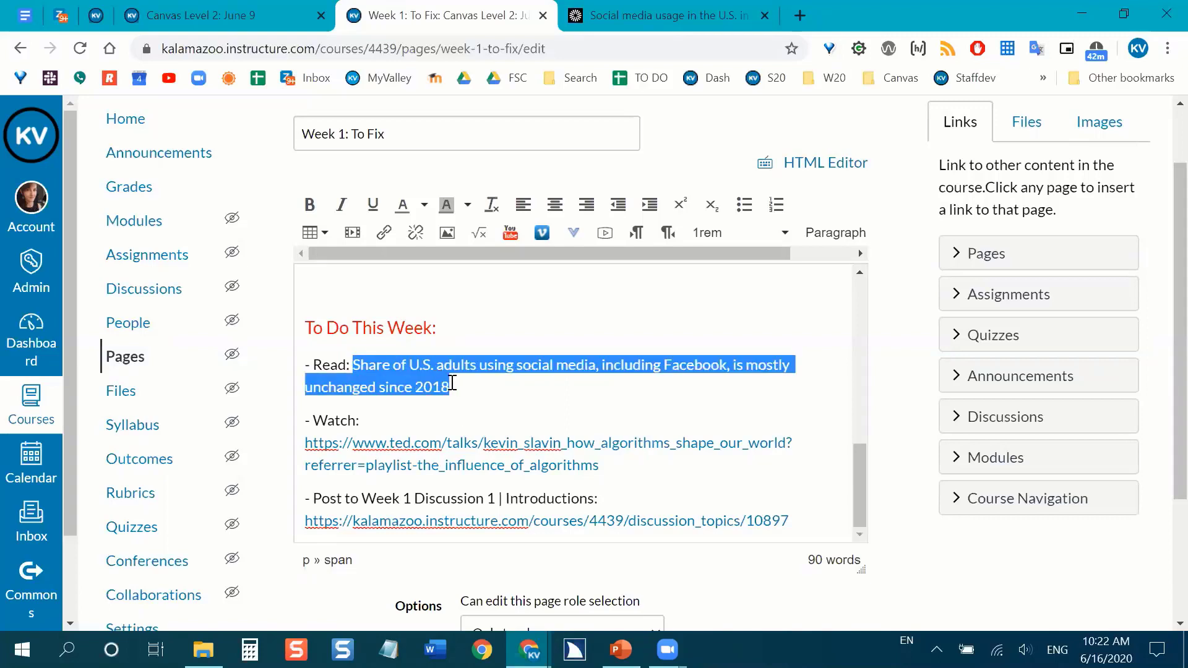
click(385, 236)
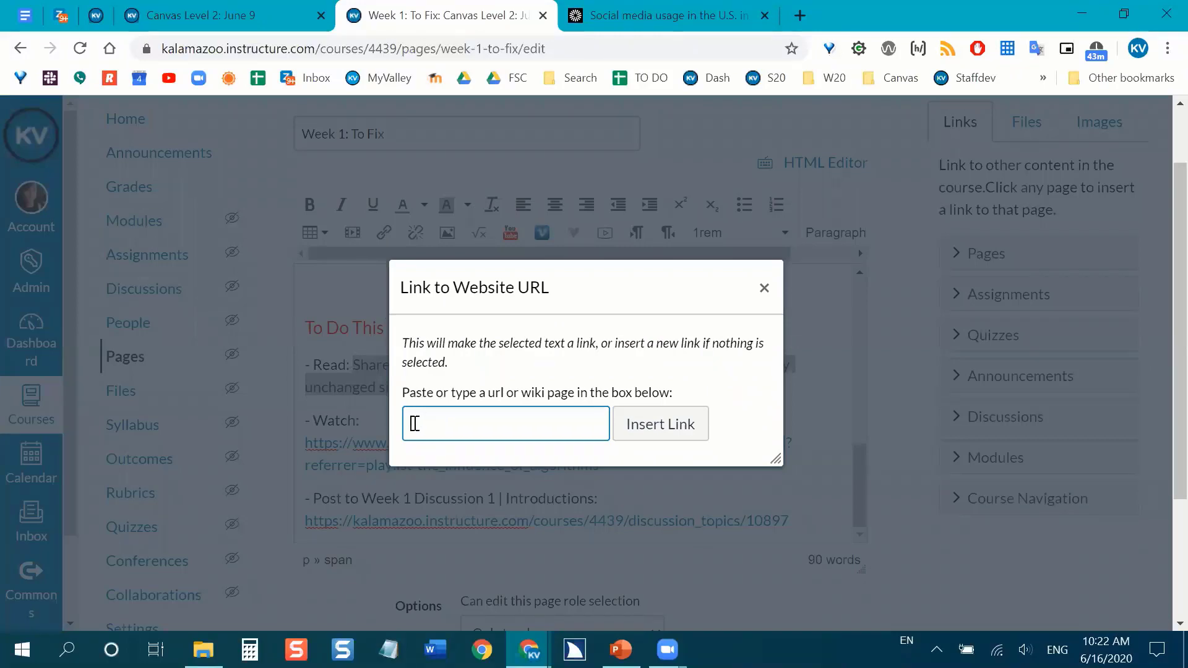
click(675, 13)
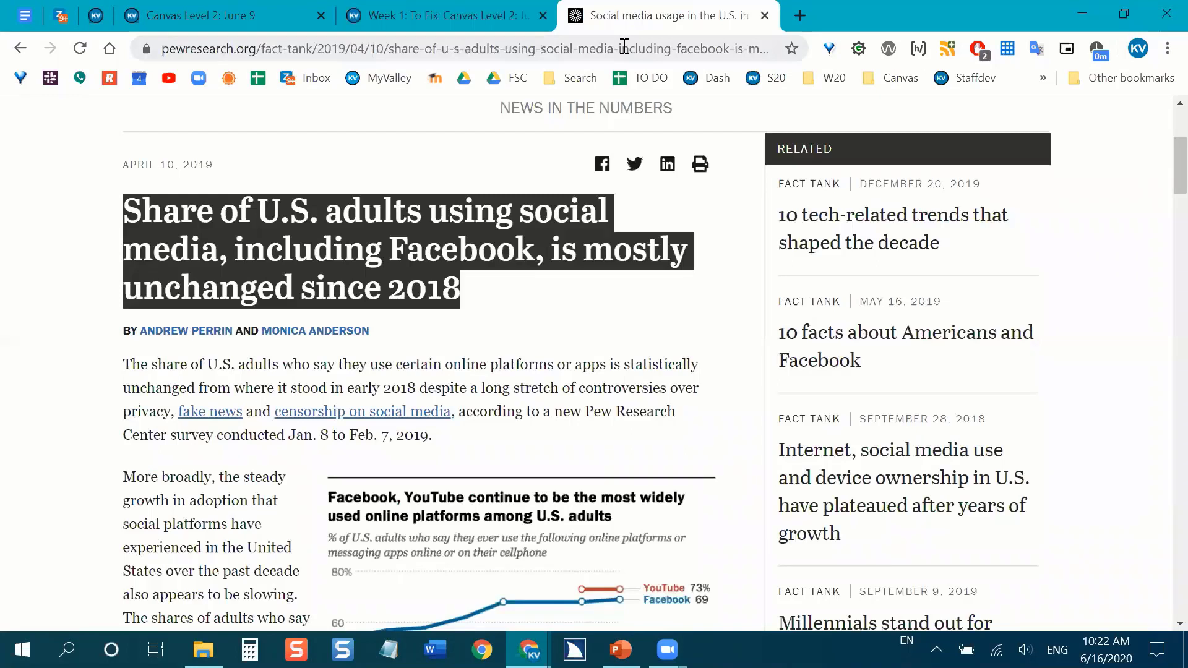
click(403, 48)
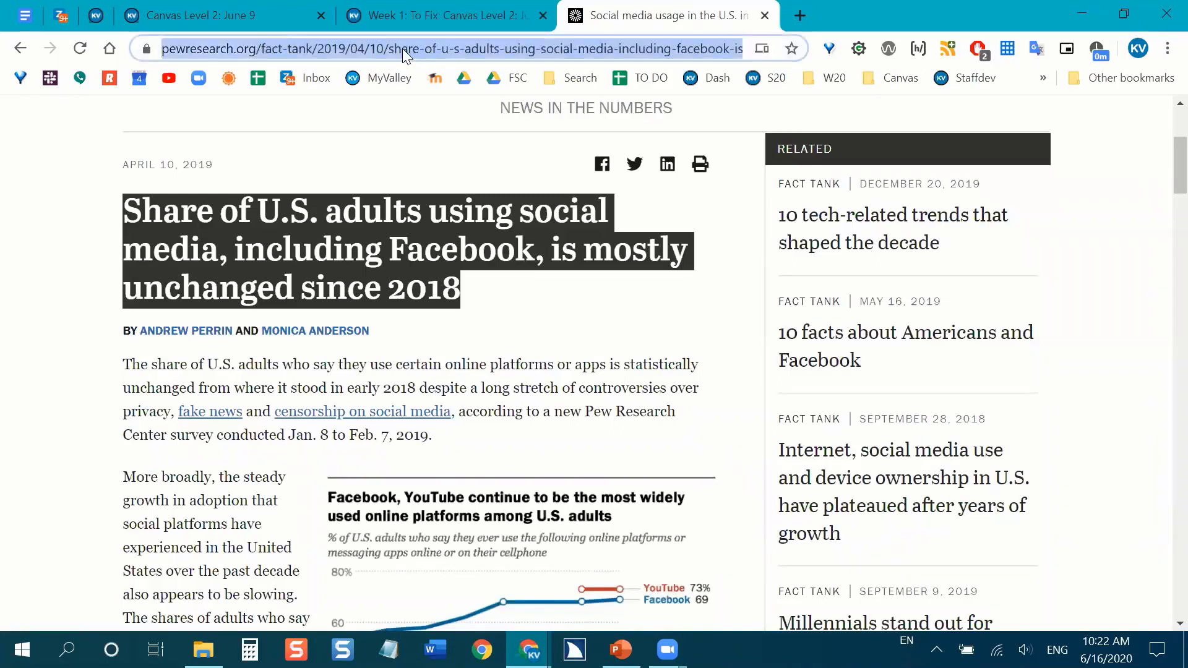
right_click(402, 49)
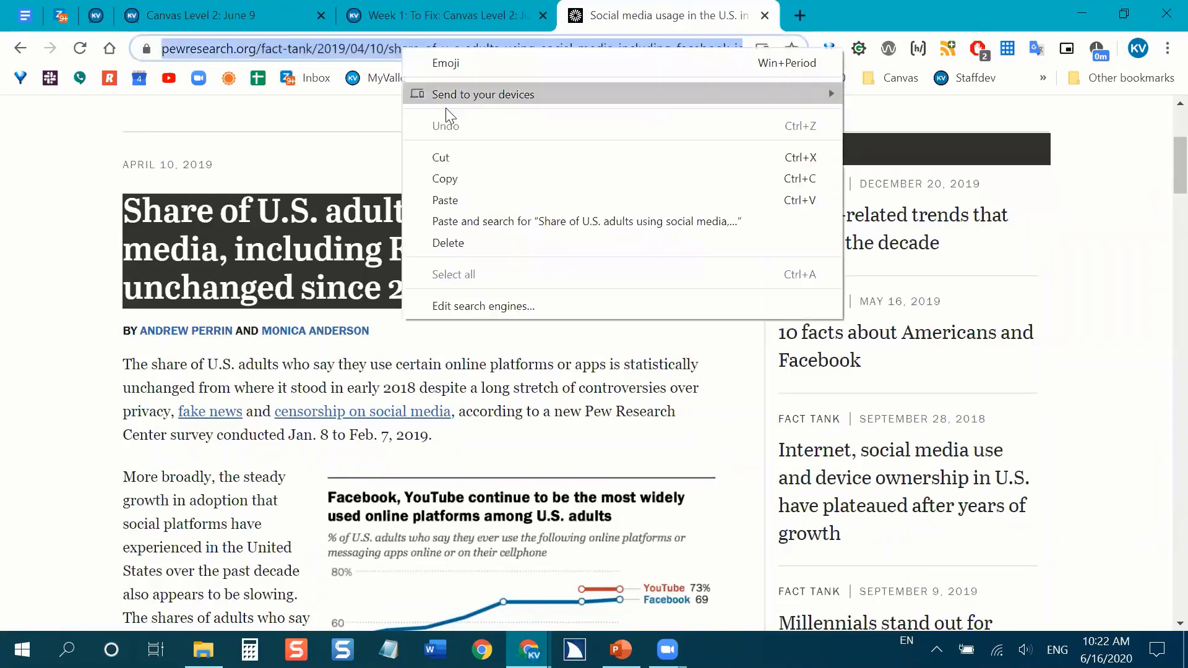
click(450, 178)
Insert the copied article URL as the headline's link on the Canvas page and add "Article:" at the start of the link text.
click(476, 7)
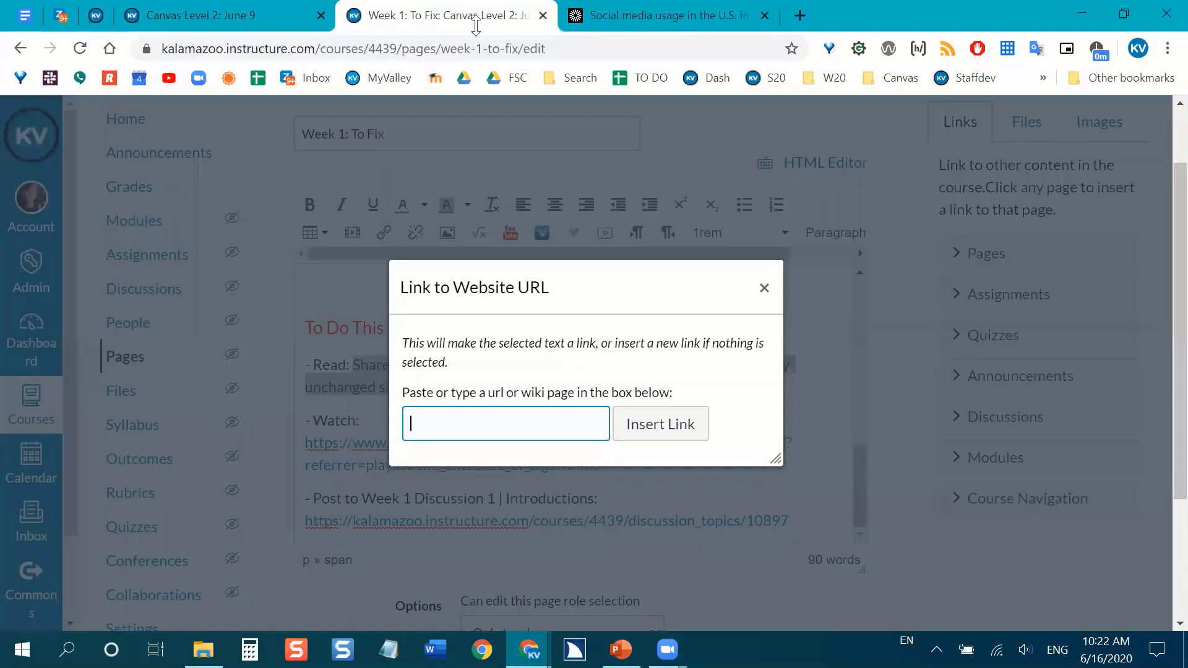
right_click(469, 429)
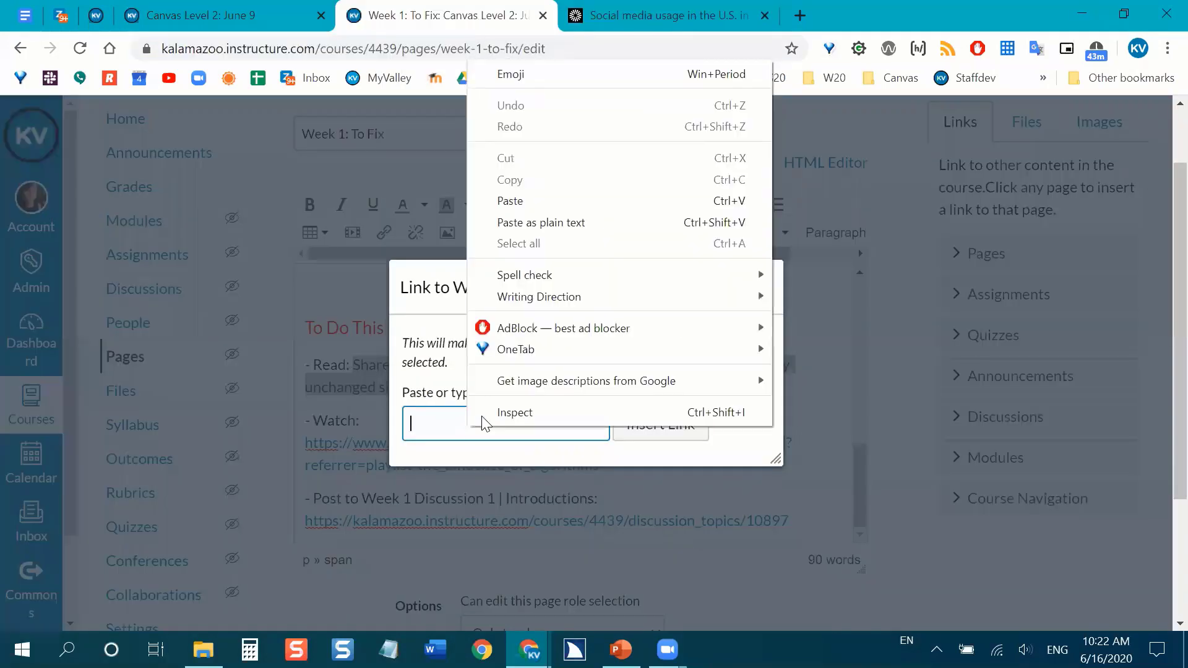
click(547, 202)
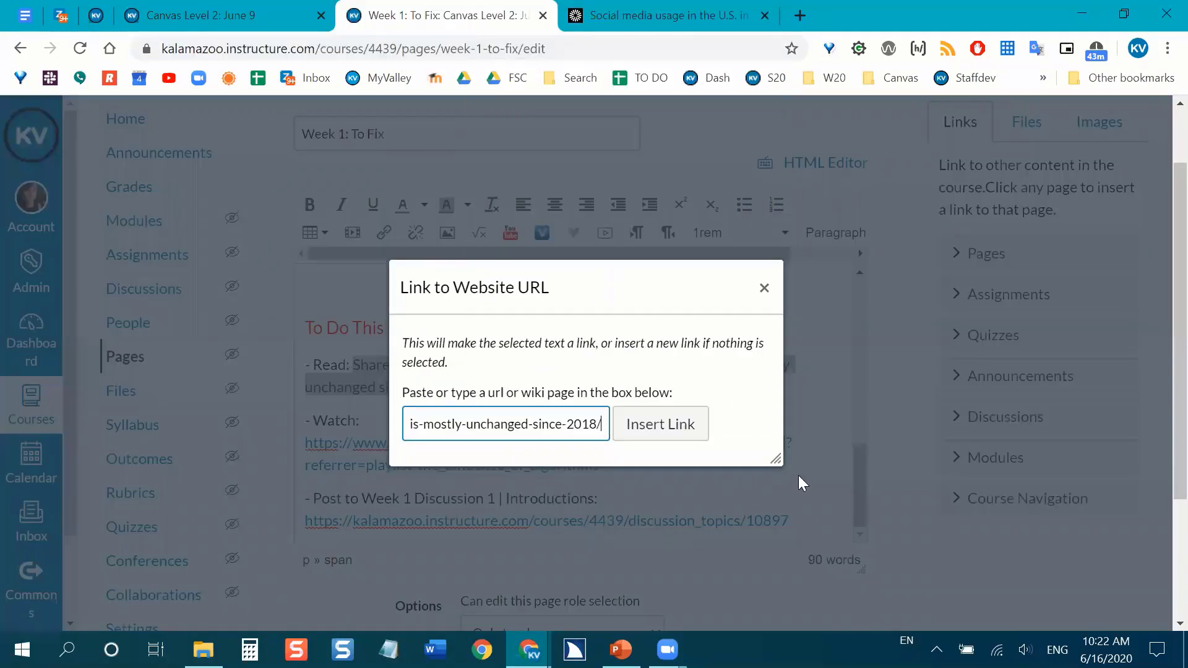
click(685, 425)
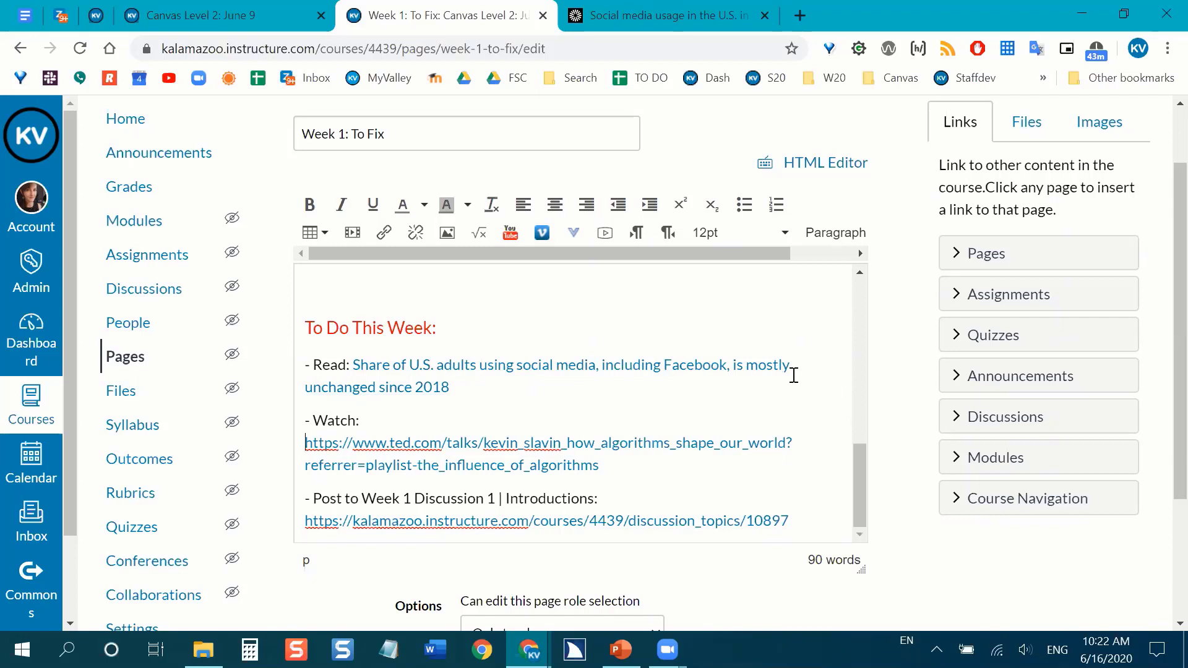
click(456, 387)
text(Article:)
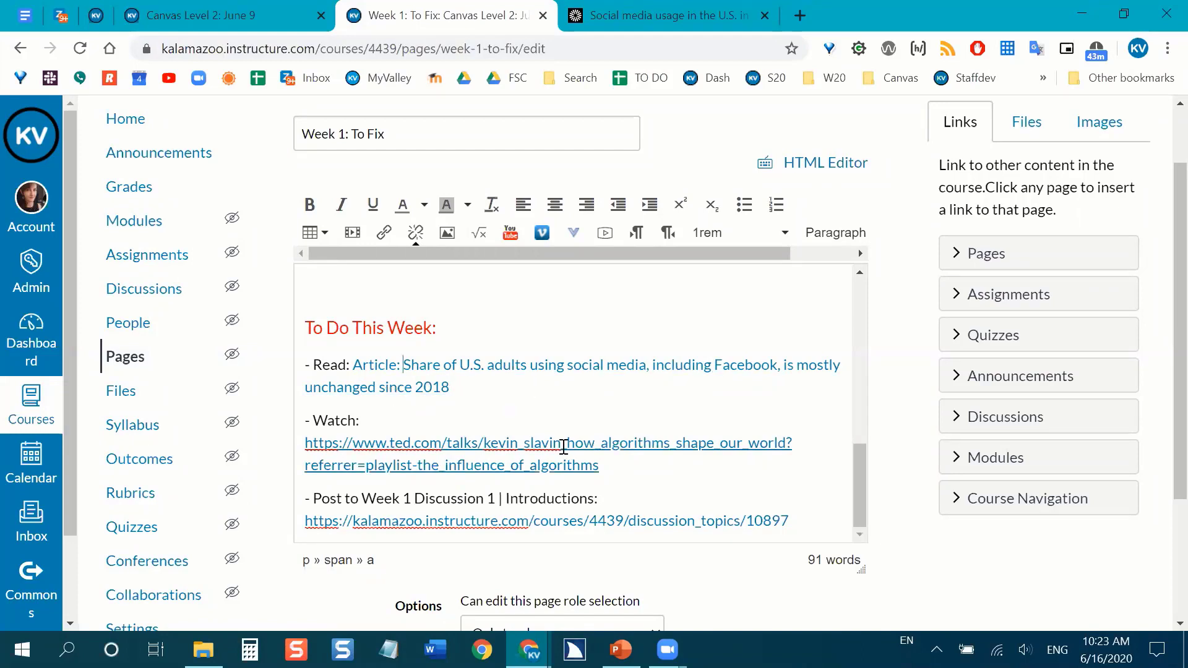
Delete "Week 1 Discussion 1 | Introductions:" and the raw discussion URL that follow "- Post to".
scroll(740, 409, down, 1)
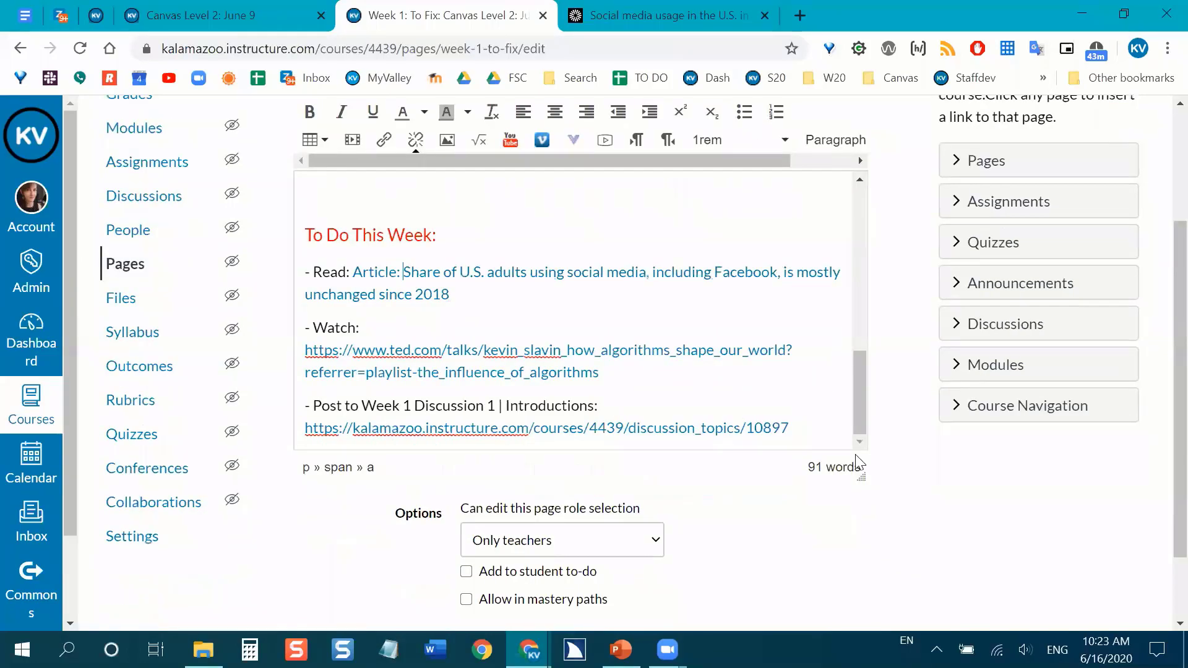
scroll(847, 468, up, 1)
scroll(846, 469, down, 2)
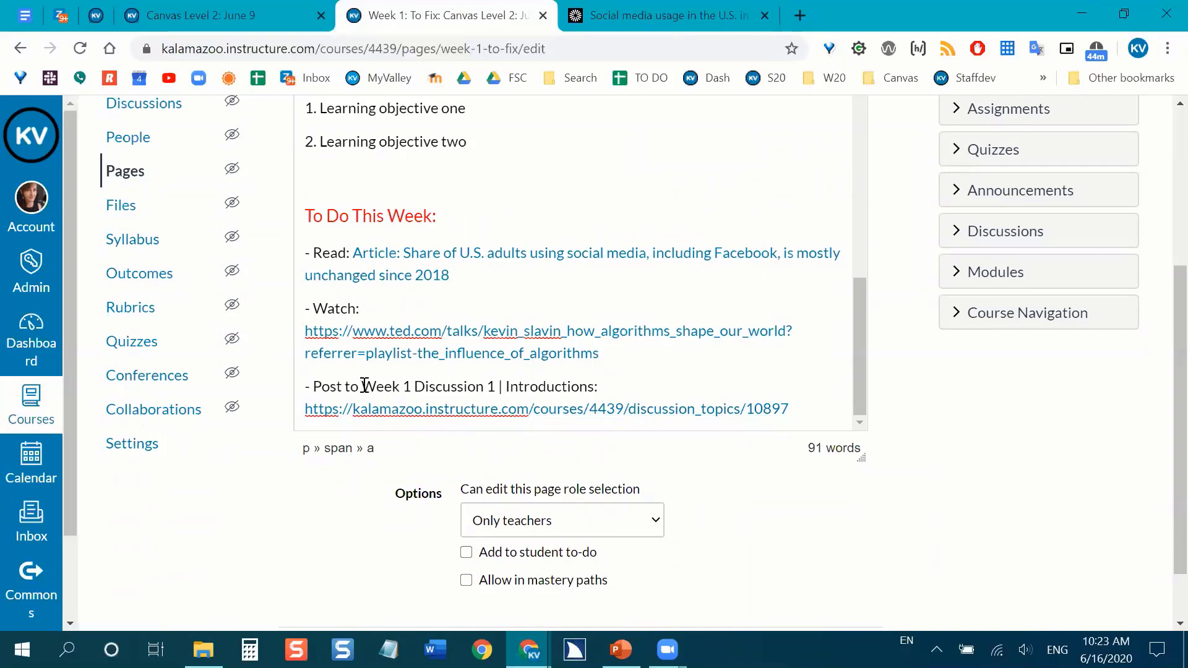
drag(364, 386, 667, 371)
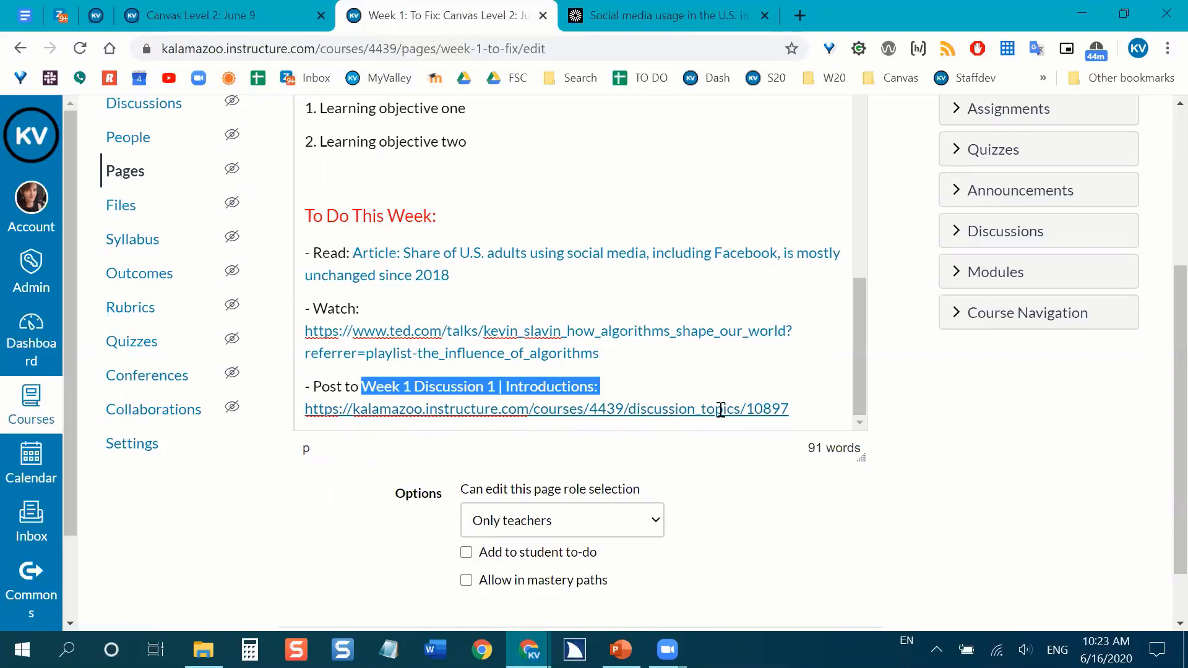
click(632, 377)
click(366, 381)
drag(441, 381, 836, 411)
key(BackSpace)
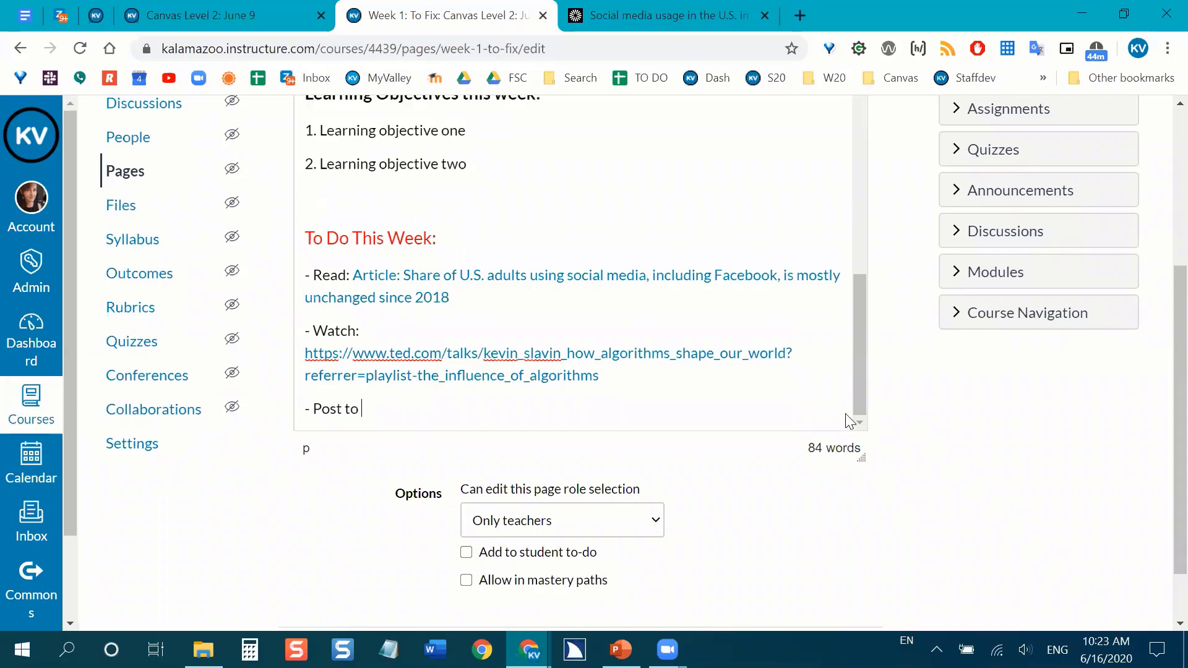
Insert a course link to the "Introduce Yourself" discussion after "- Post to".
scroll(918, 504, up, 2)
scroll(918, 512, up, 1)
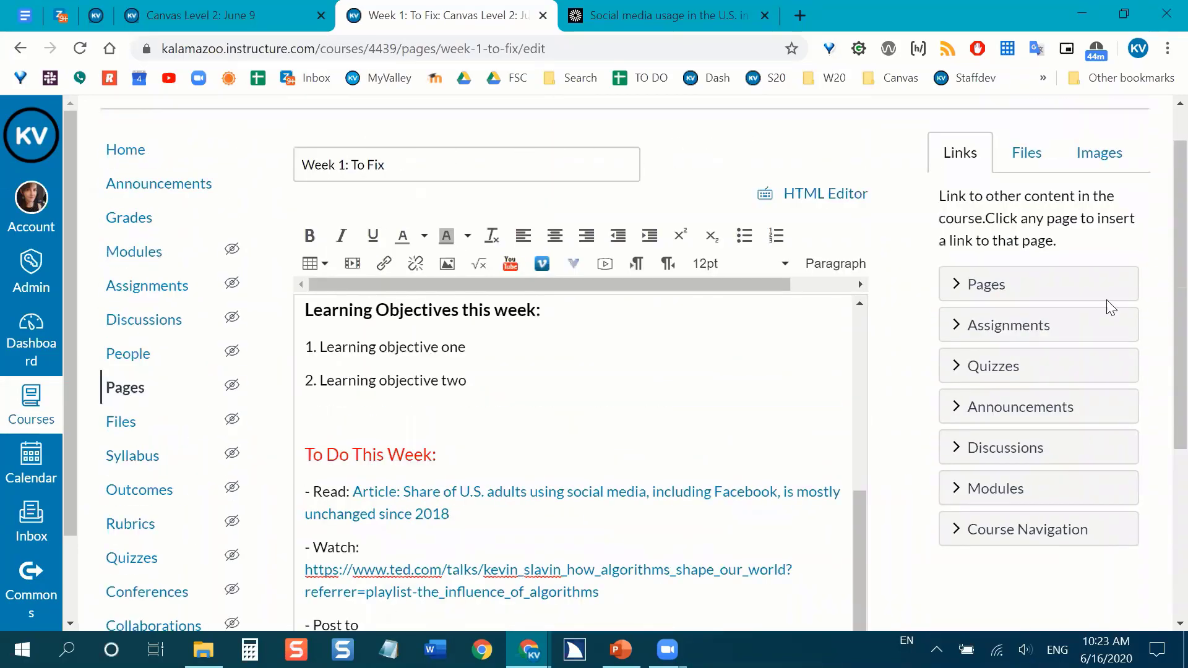
scroll(1093, 386, down, 1)
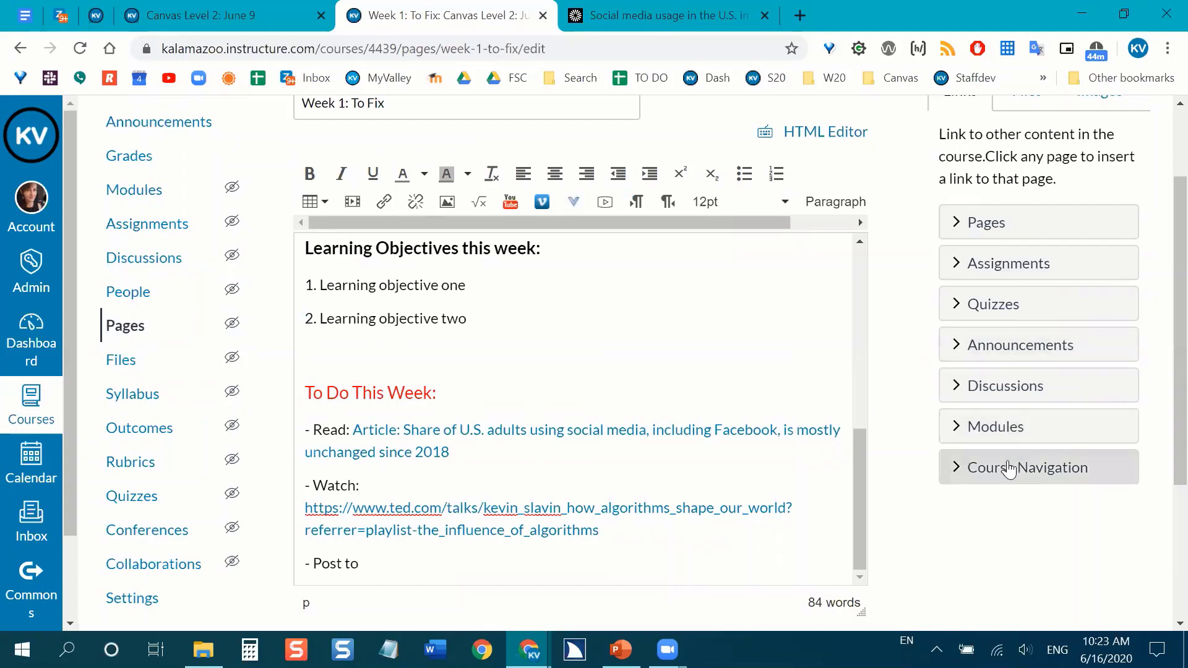
click(956, 391)
scroll(708, 416, down, 2)
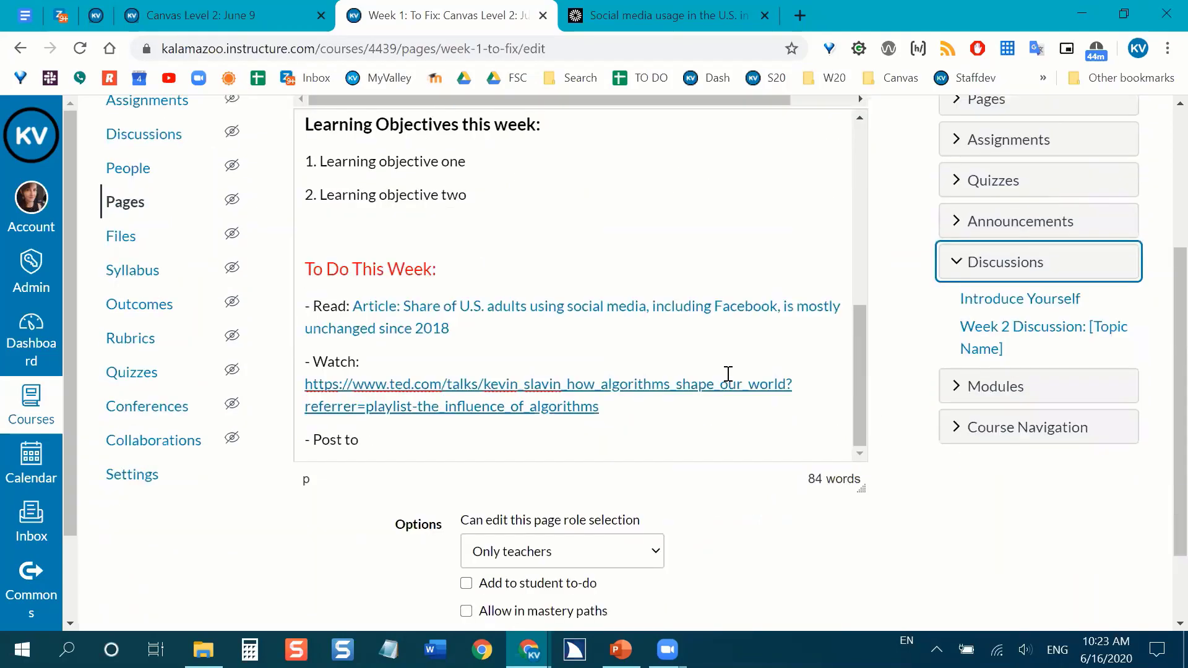
click(389, 436)
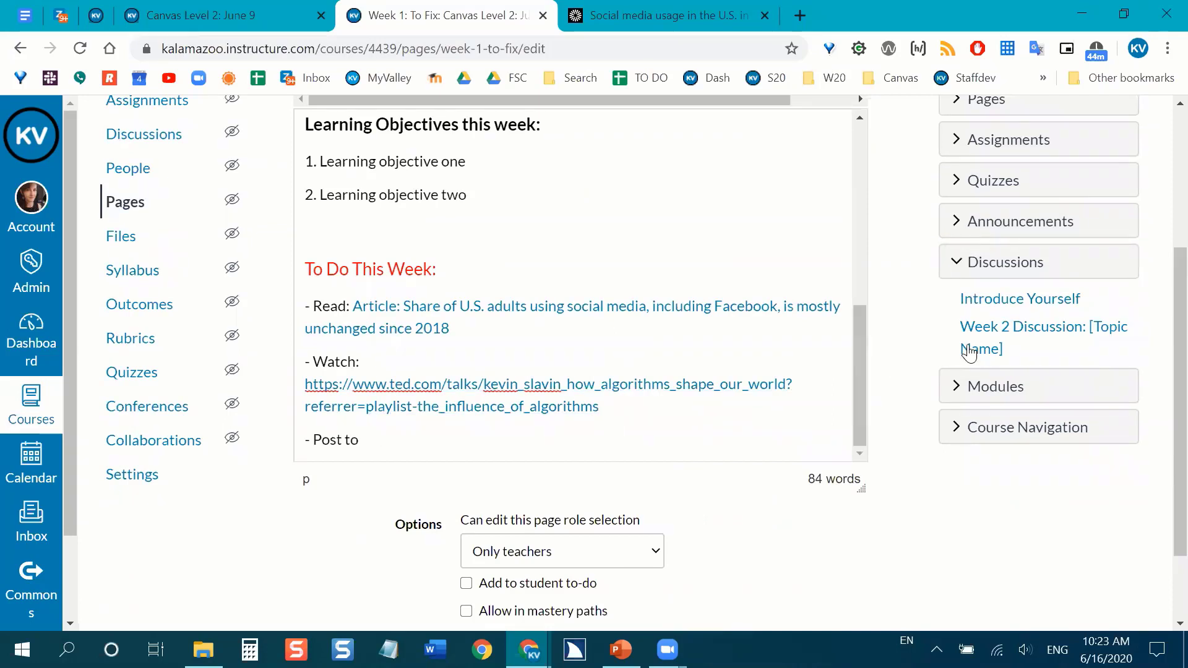
click(1006, 302)
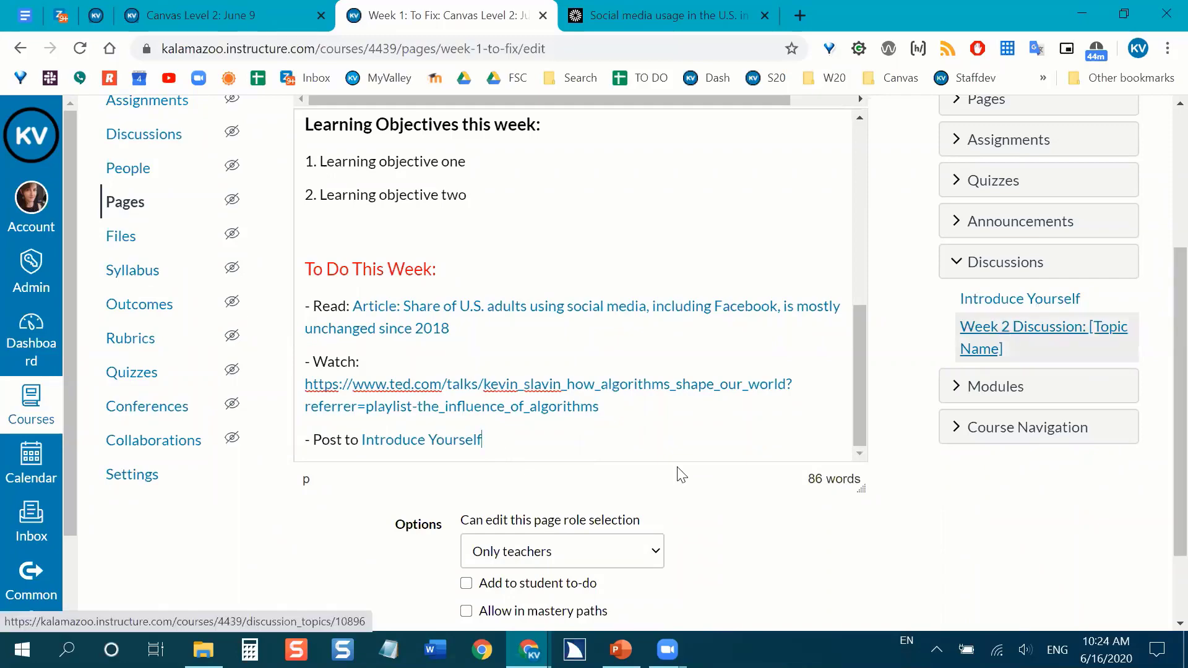
scroll(750, 570, up, 1)
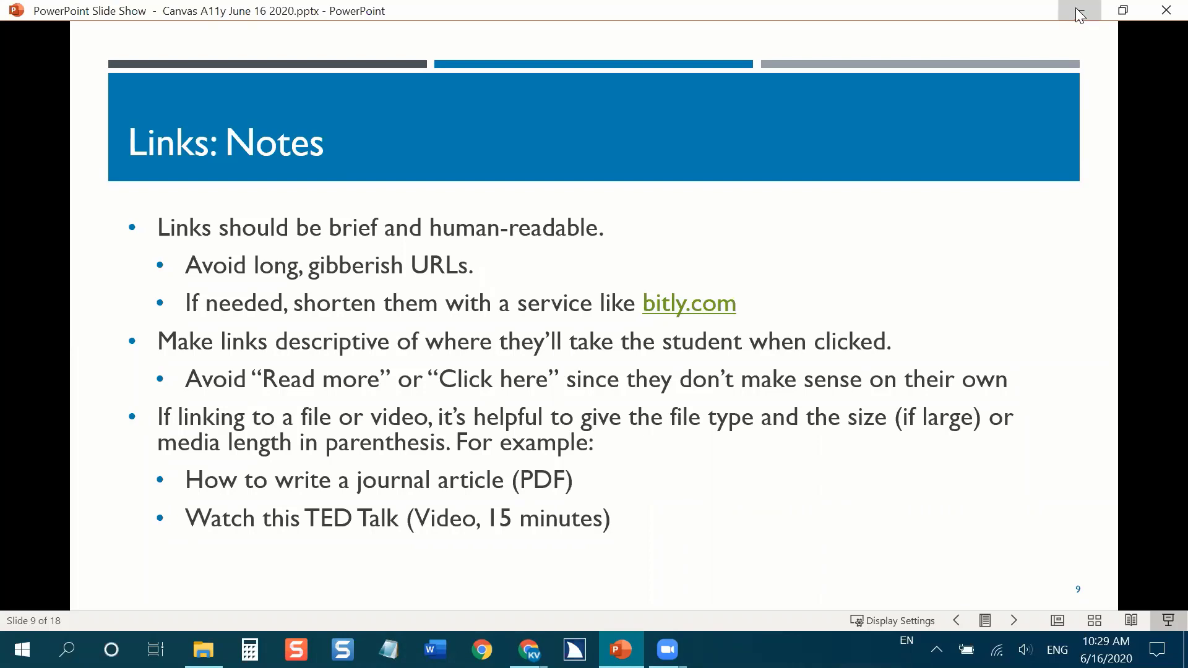
click(845, 402)
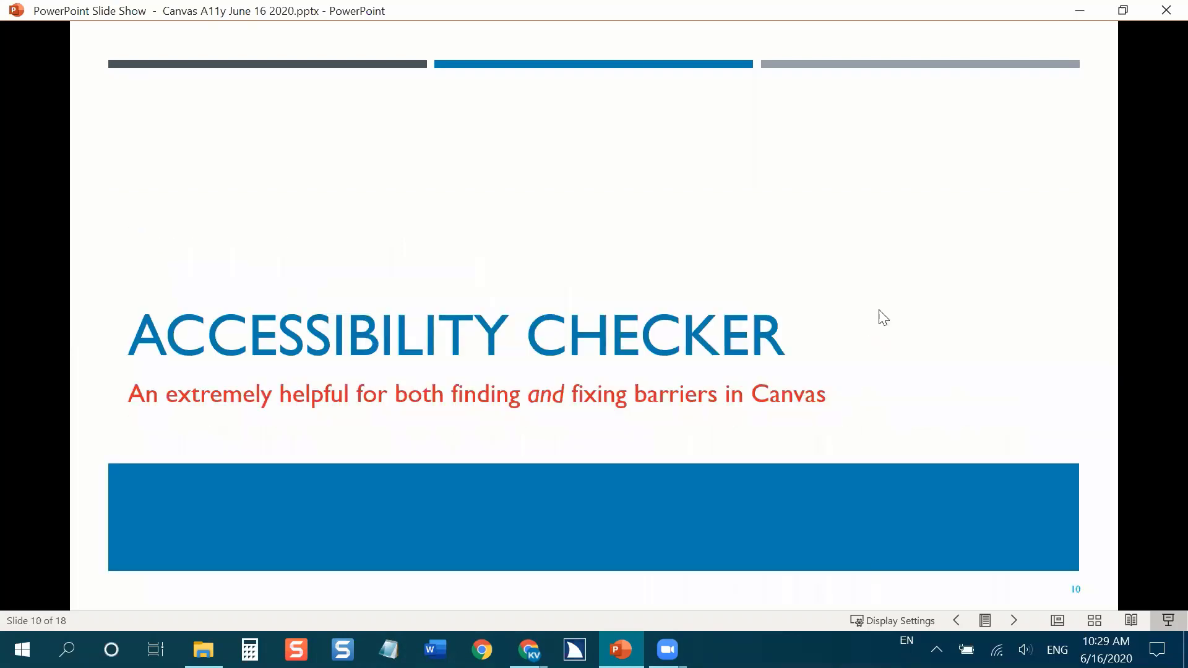
click(913, 276)
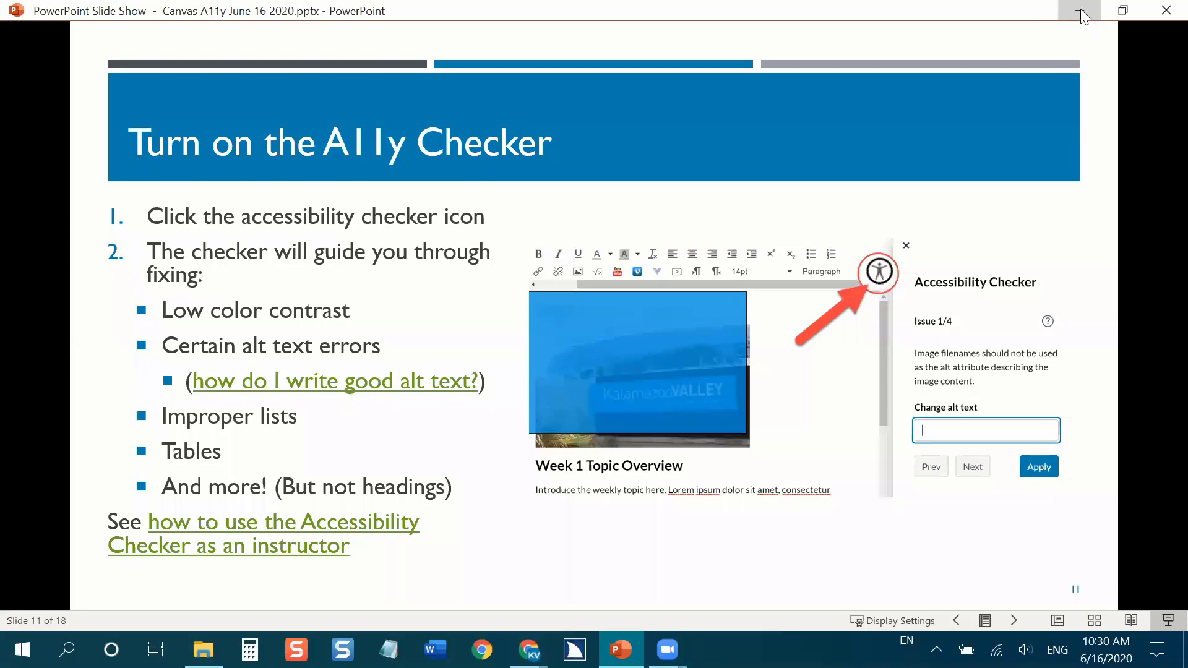
Switch back to the Canvas page editor in the browser and hide the course navigation menu to widen the editor.
key(alt+Tab)
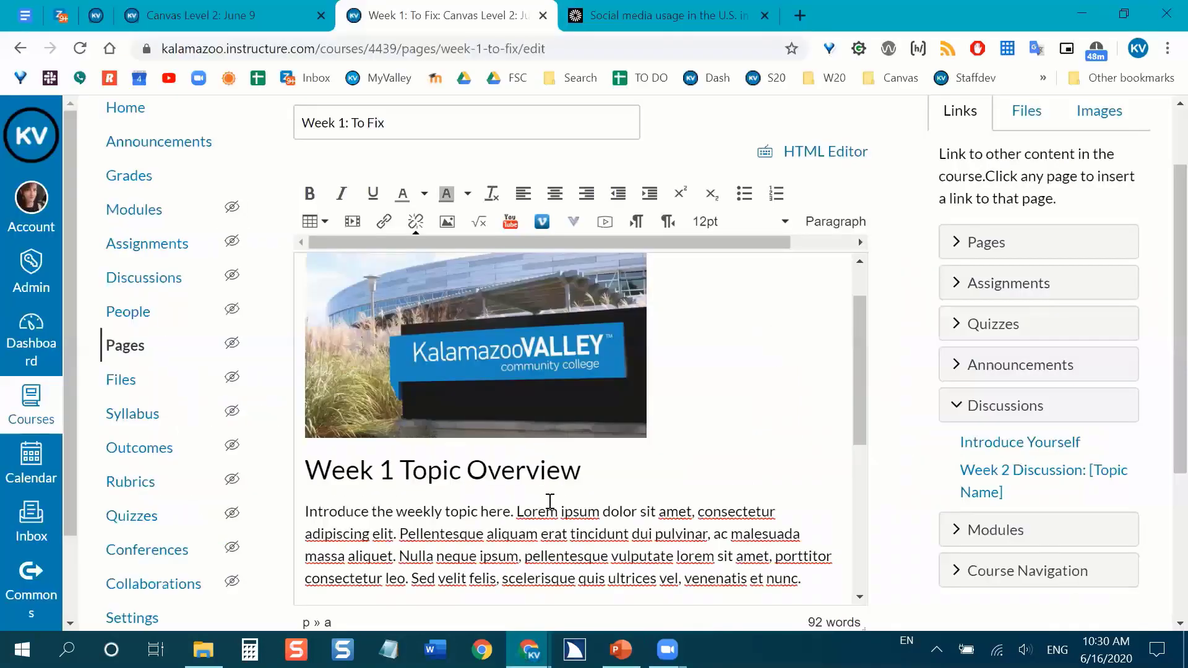
scroll(687, 365, down, 1)
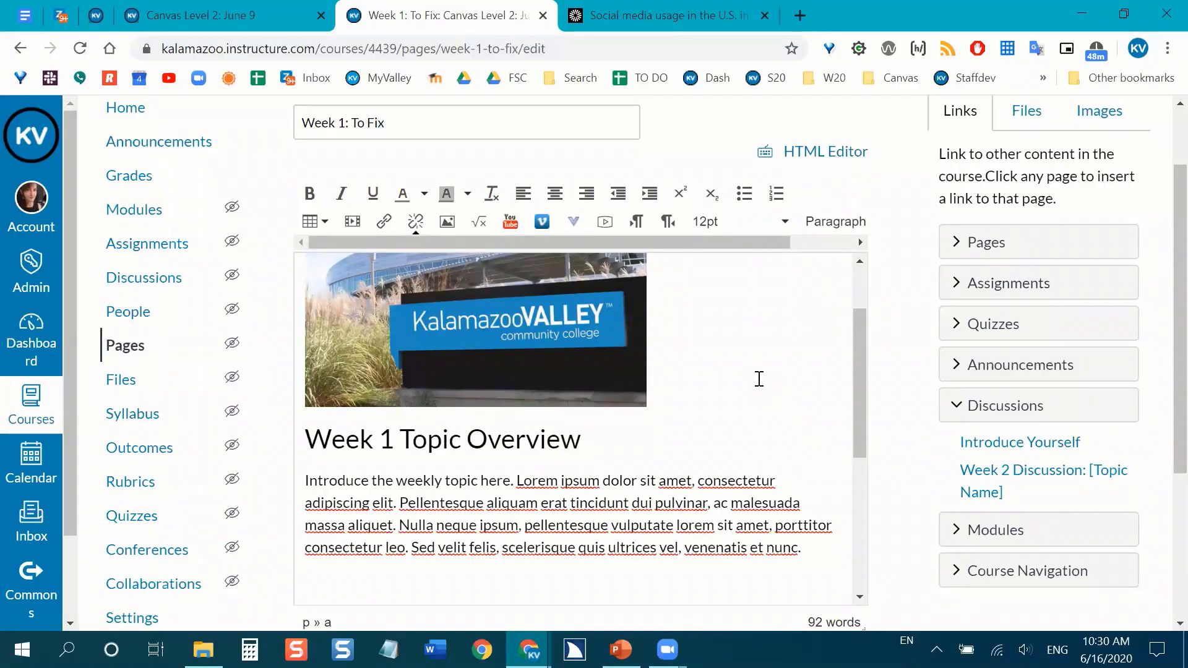
scroll(759, 374, down, 2)
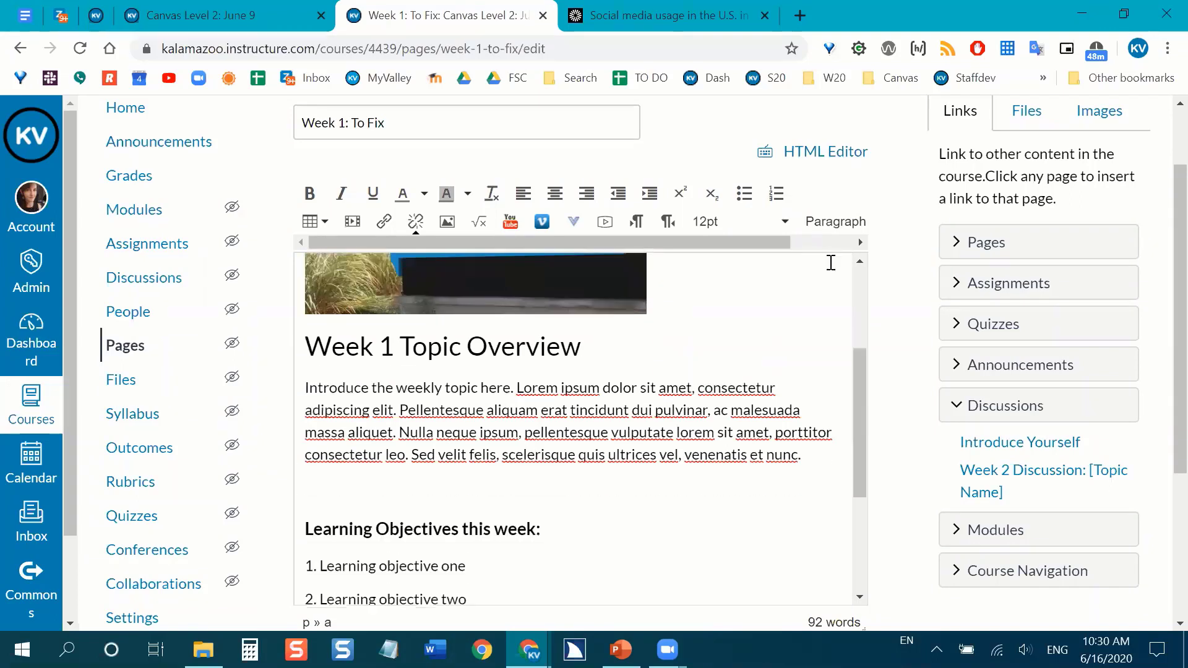
scroll(825, 294, up, 1)
drag(785, 276, 851, 281)
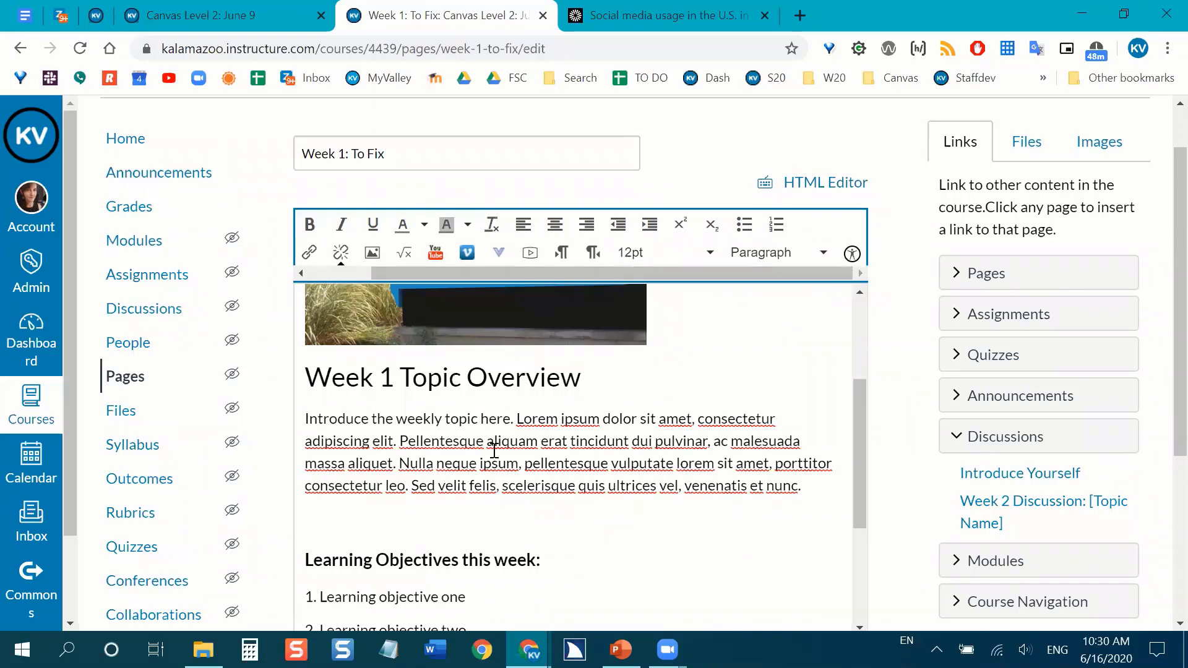
scroll(297, 328, up, 2)
scroll(270, 317, up, 1)
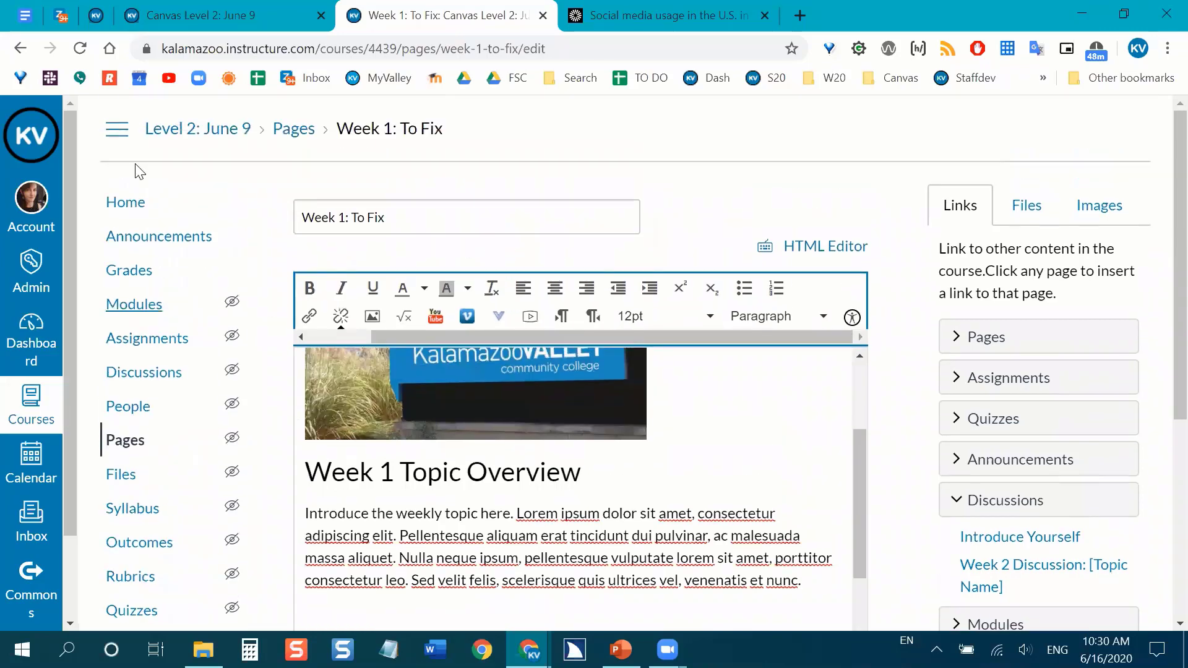
click(119, 136)
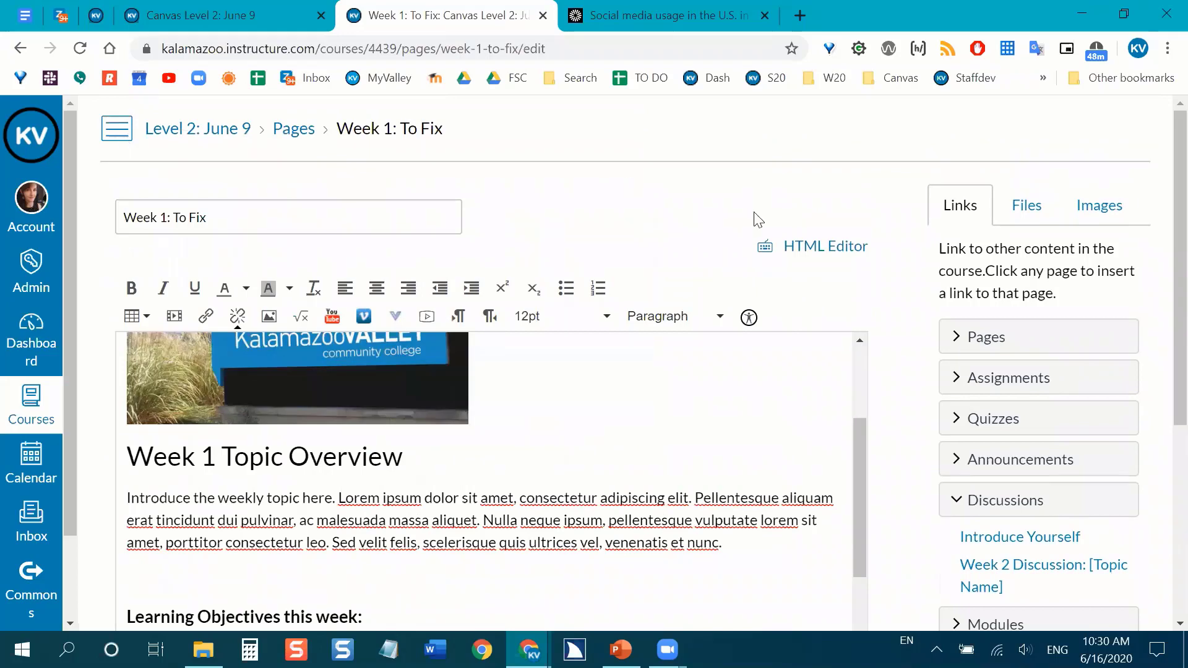
Run the accessibility checker on the "Week 1: To Fix" page content.
scroll(940, 228, down, 1)
scroll(941, 229, down, 1)
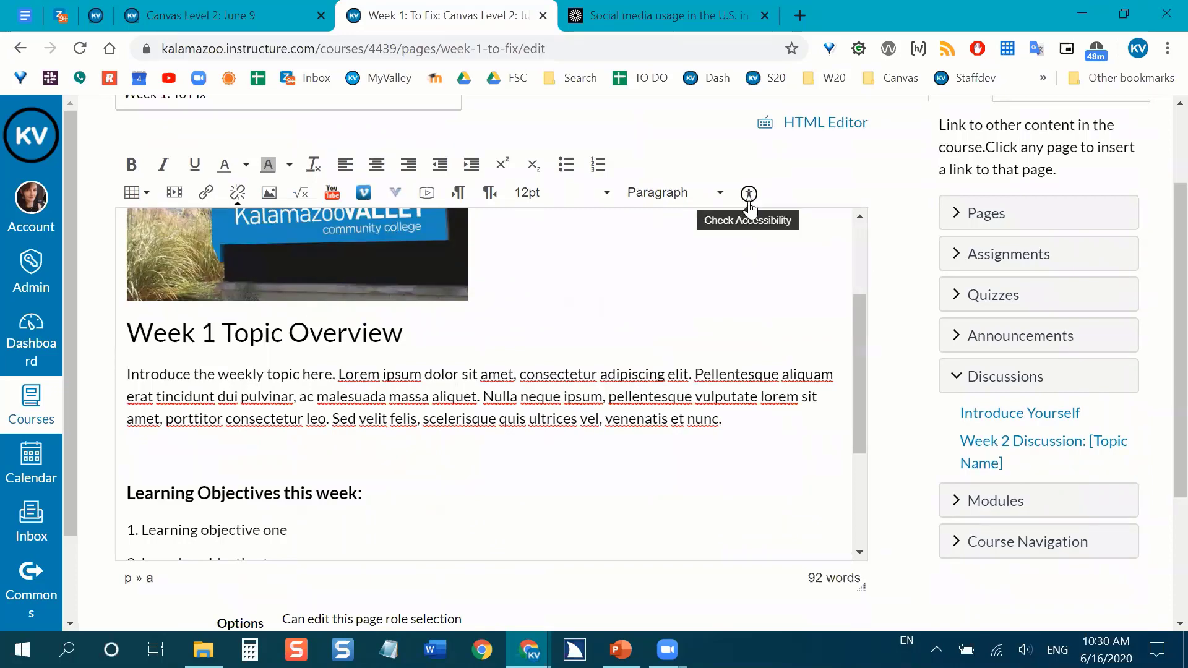
click(749, 194)
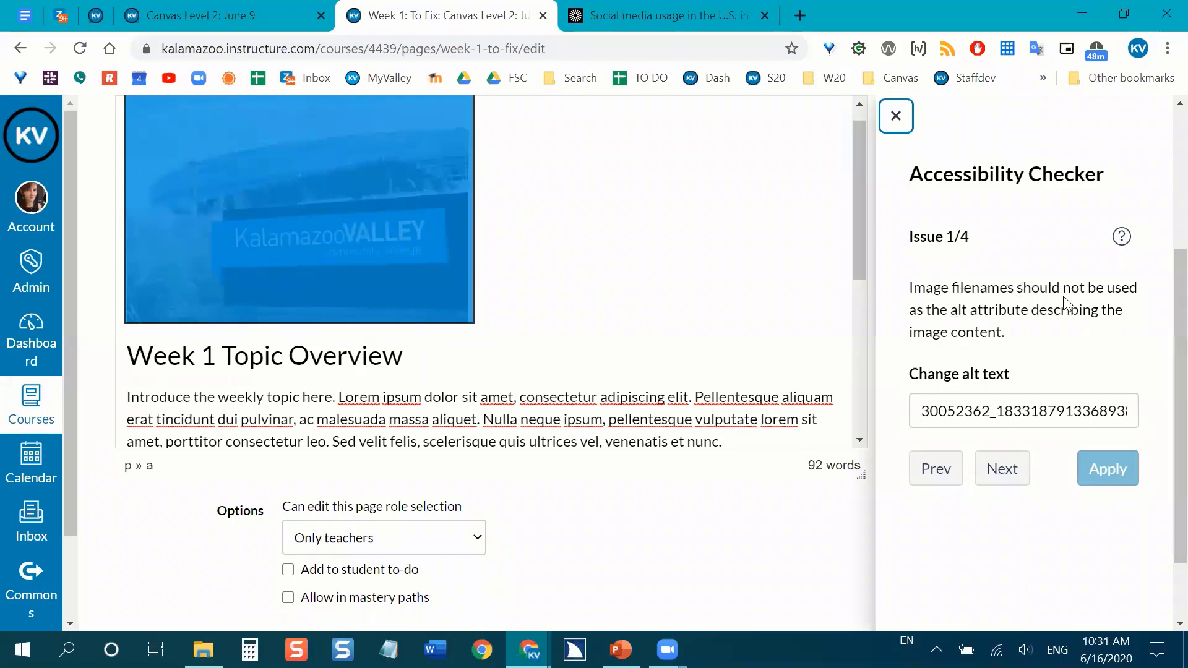
scroll(662, 300, up, 1)
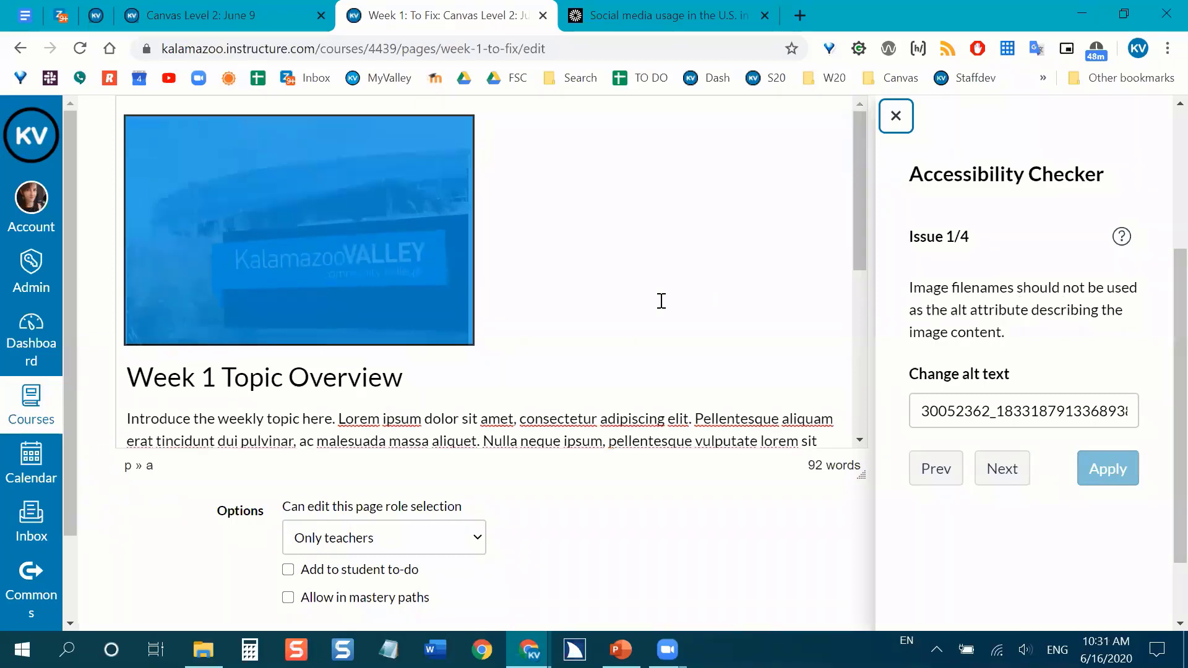
scroll(662, 301, up, 1)
scroll(680, 297, up, 1)
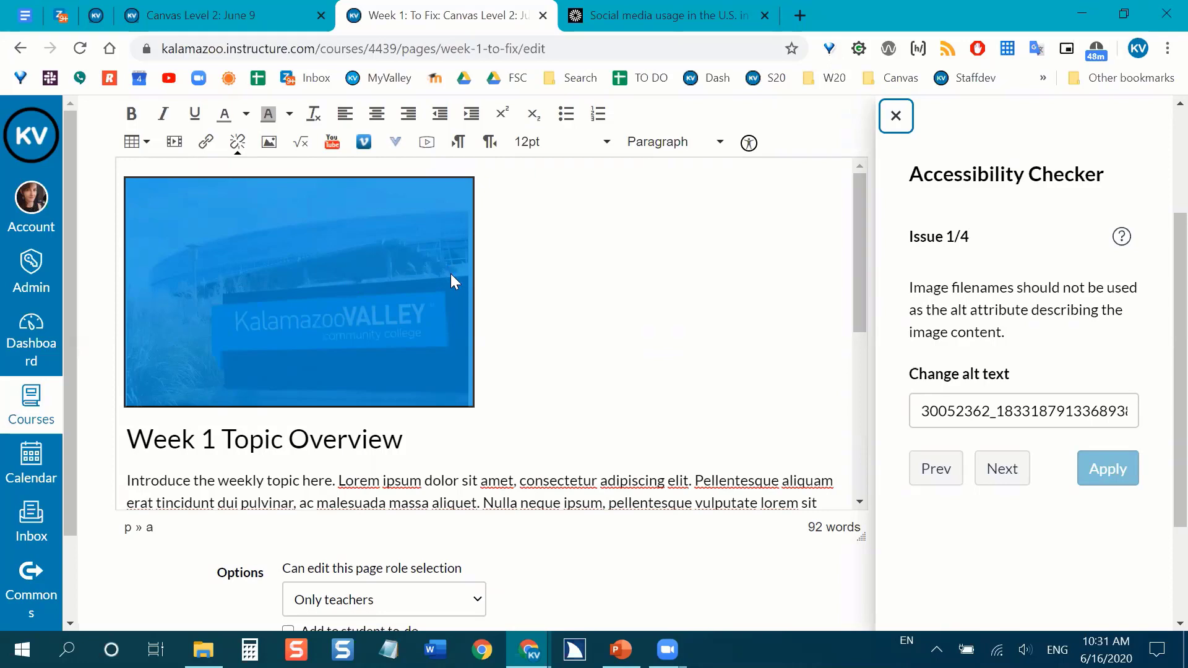
scroll(445, 274, down, 1)
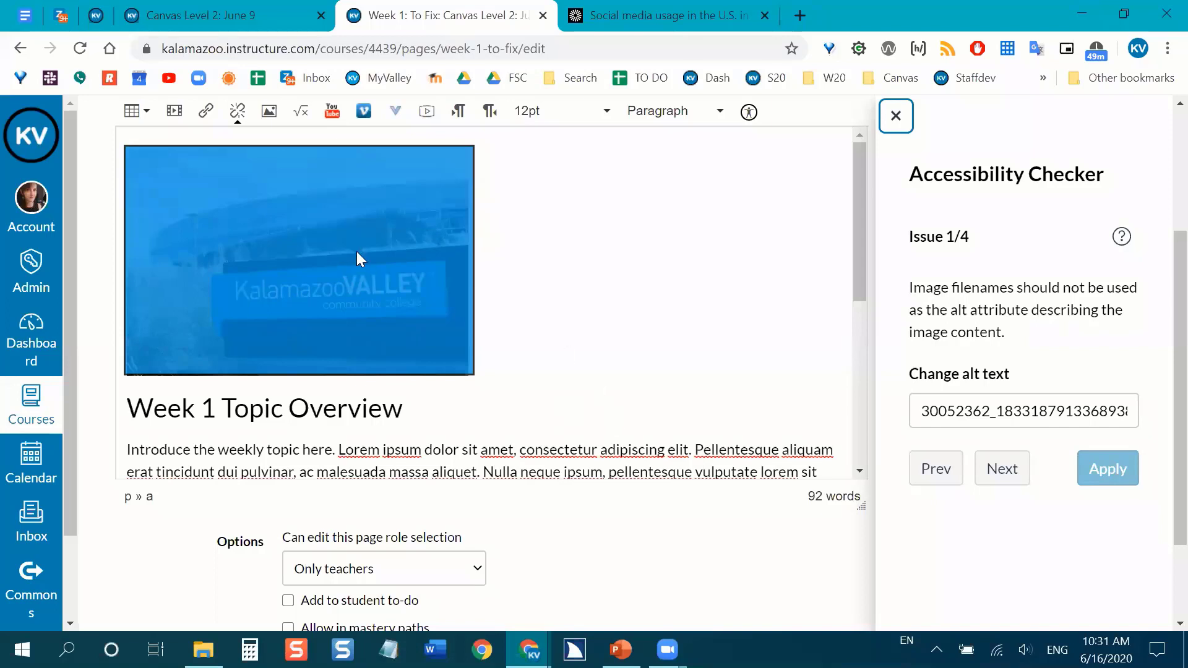
scroll(523, 405, down, 1)
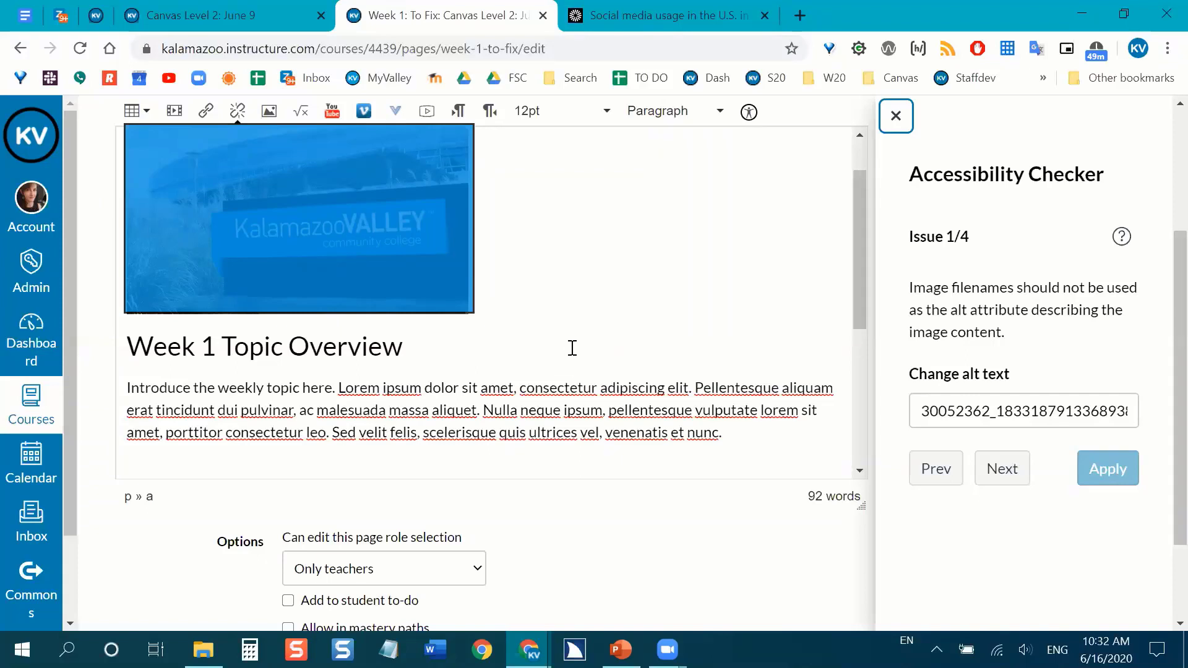
scroll(572, 357, down, 1)
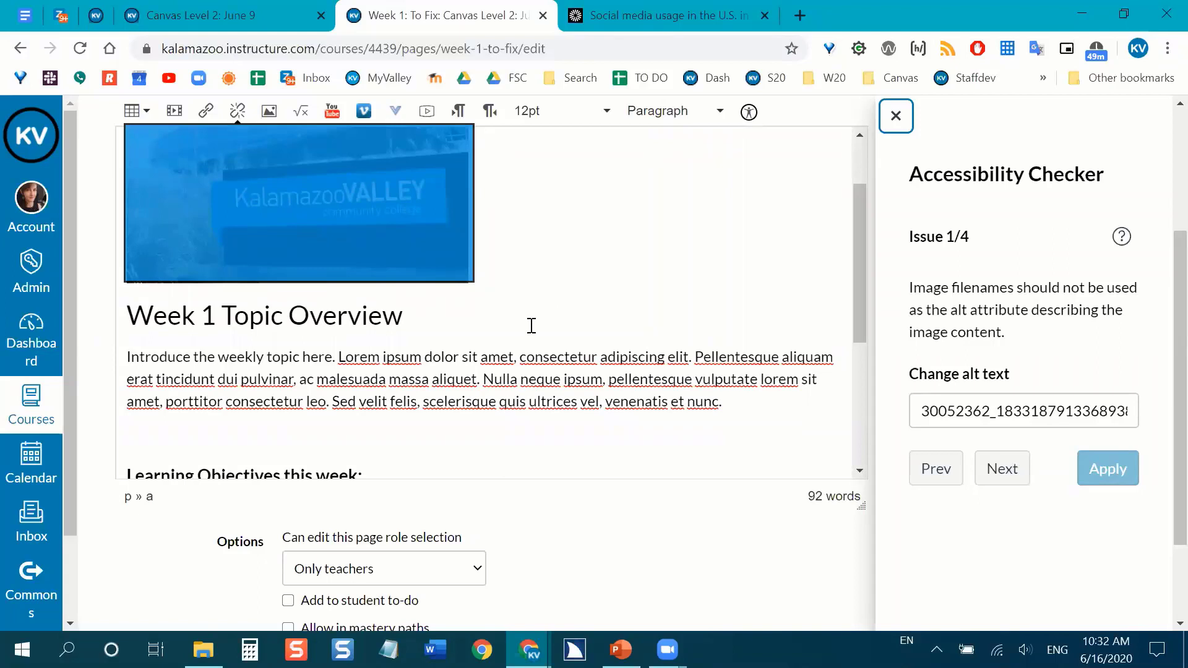
Replace the filename alt text of the campus sign image with "Sign for Kalamazoo Valley Community College" and apply the fix.
scroll(530, 322, up, 2)
scroll(351, 278, up, 1)
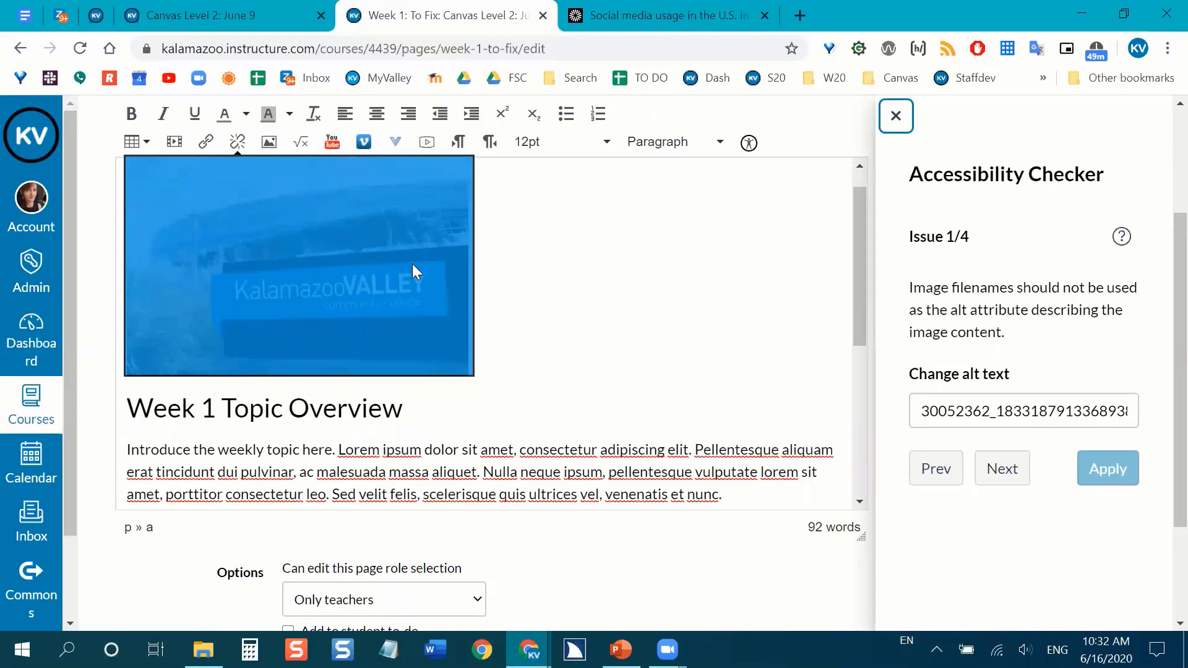
scroll(412, 263, down, 1)
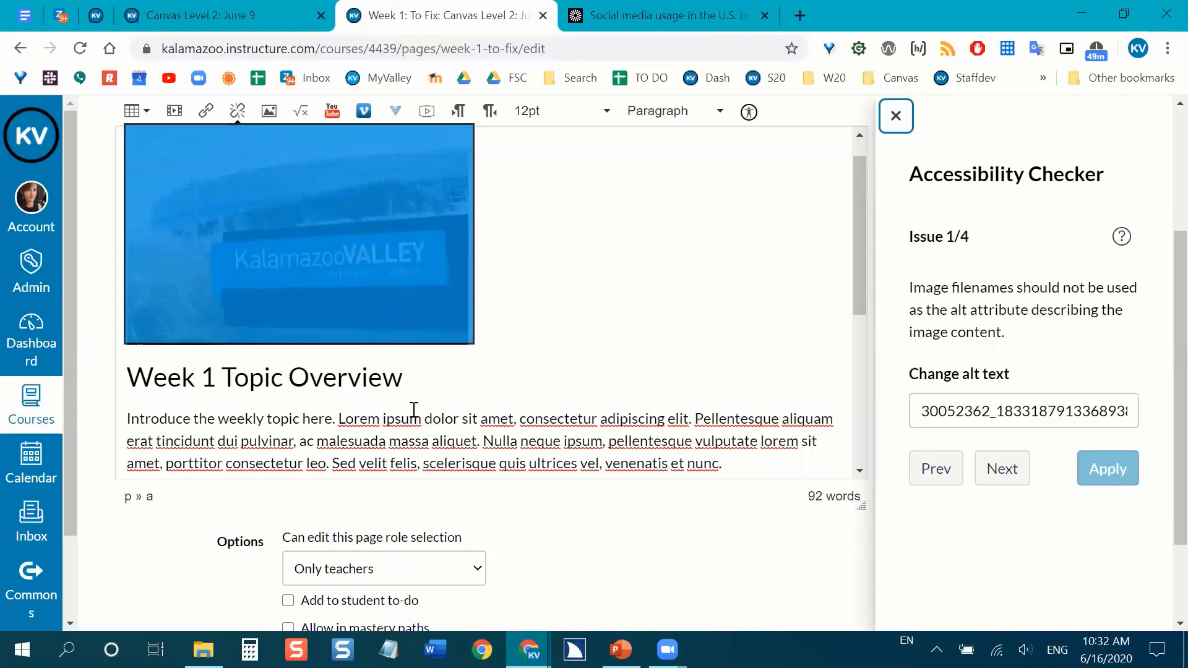
scroll(572, 358, up, 1)
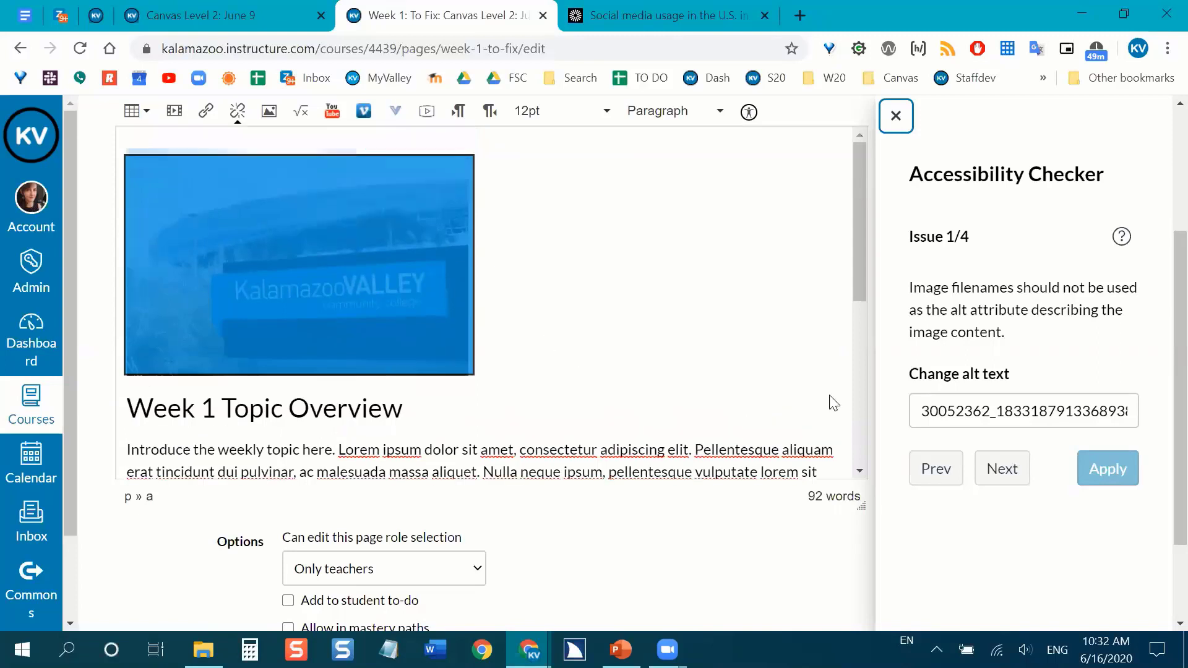
drag(919, 403, 1157, 402)
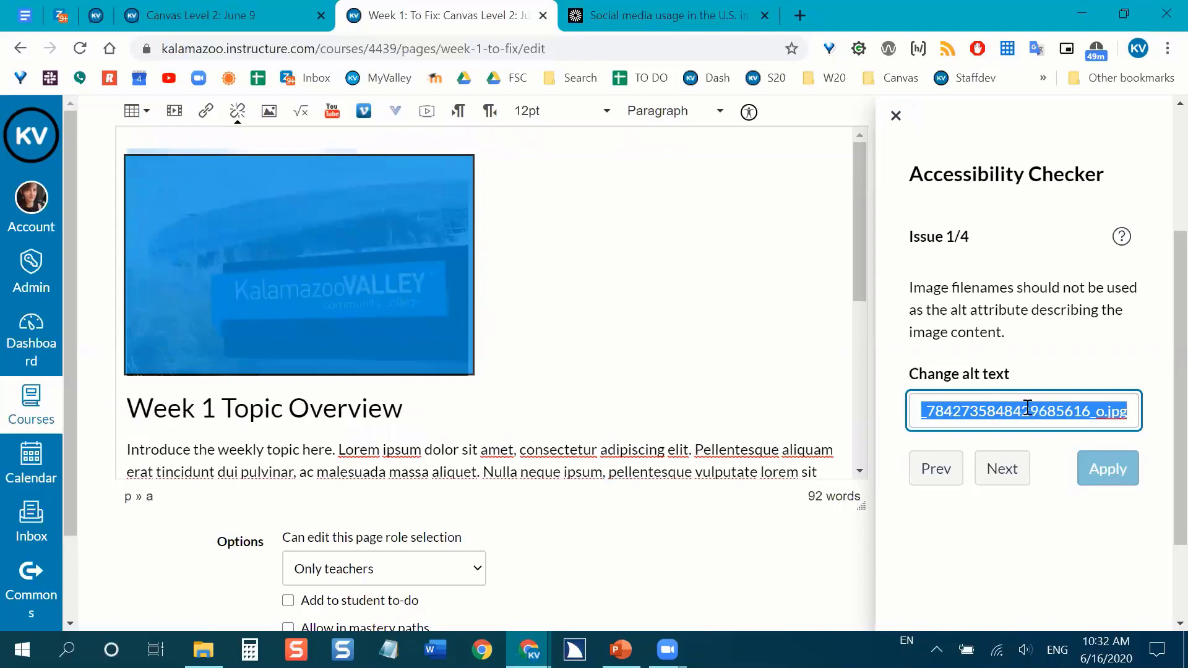
scroll(690, 326, up, 2)
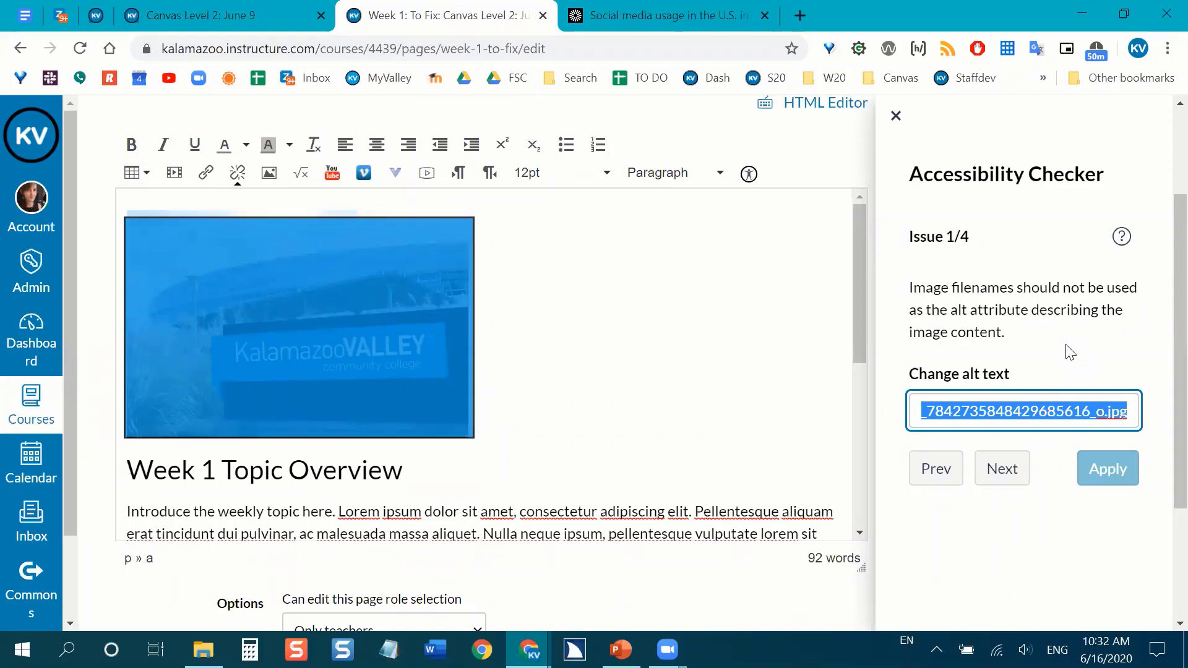
key(BackSpace)
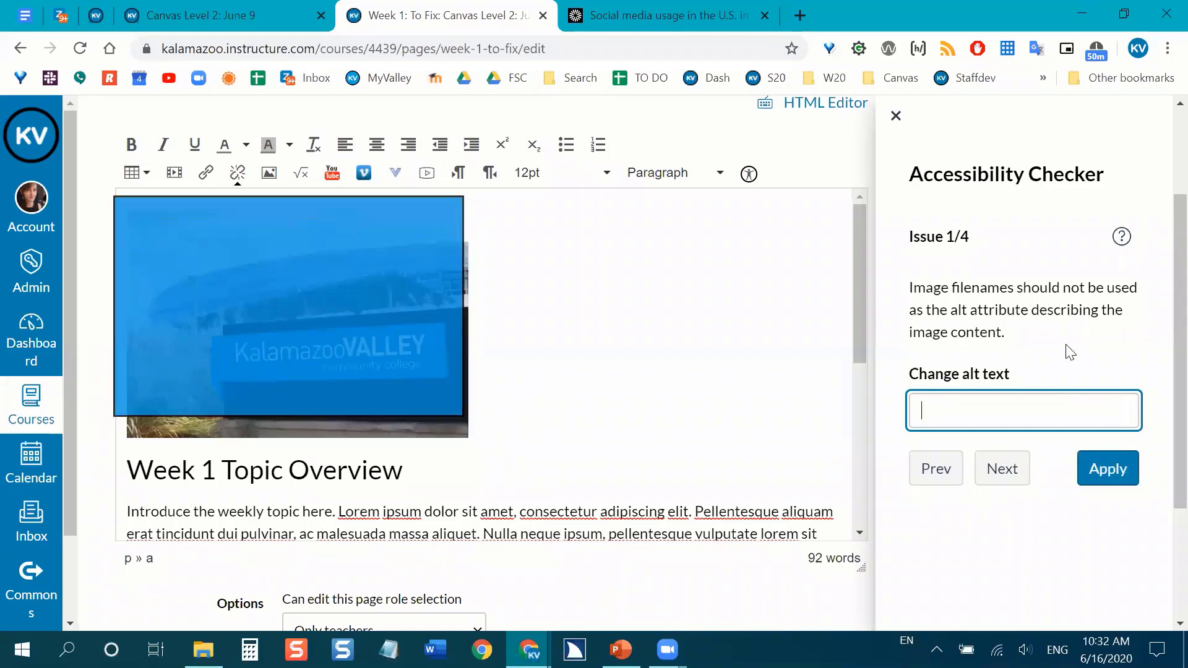
key(ctrl+z)
text(Sign for Kalamazo)
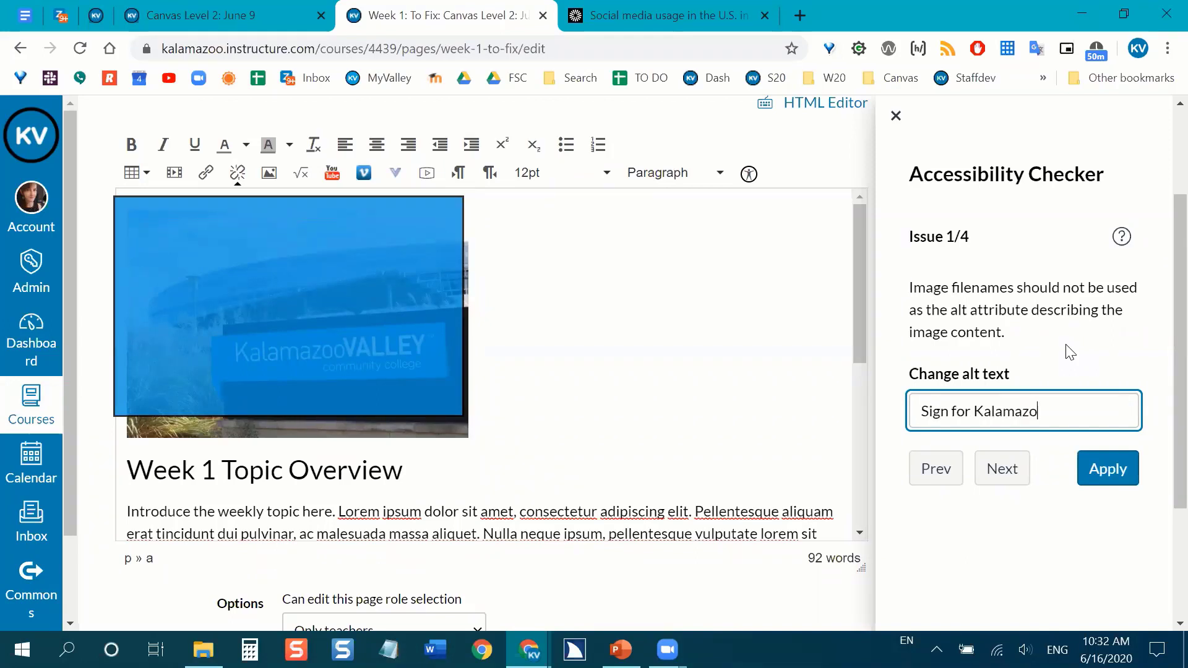
text(o Valley Commu)
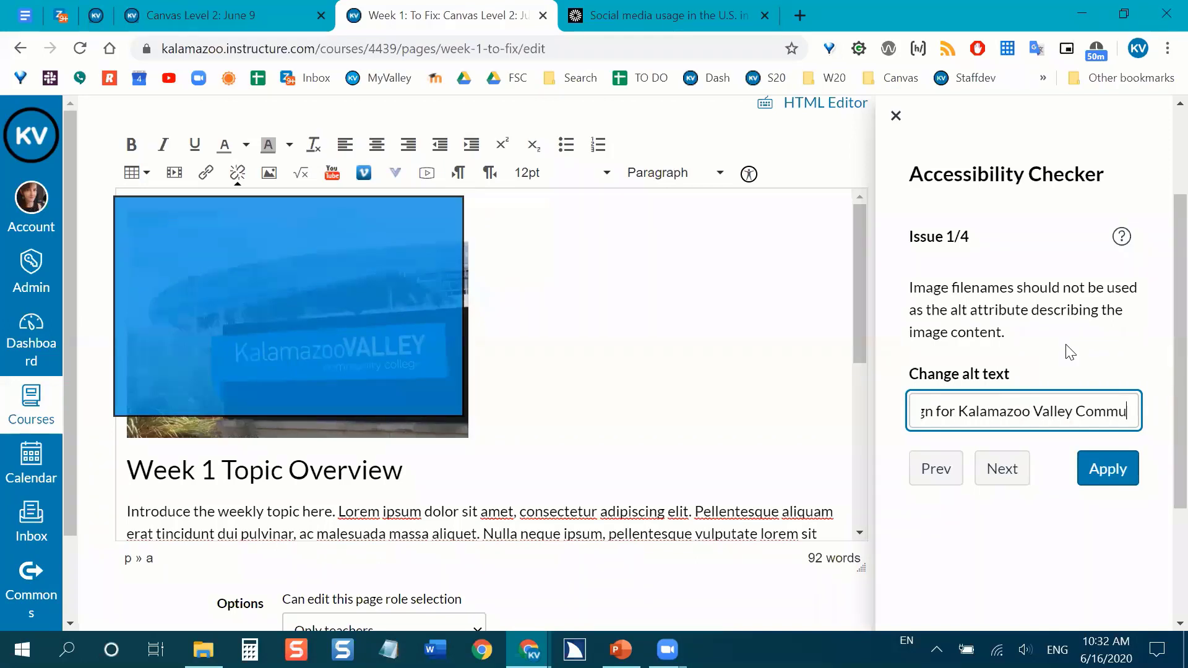
text(nity College)
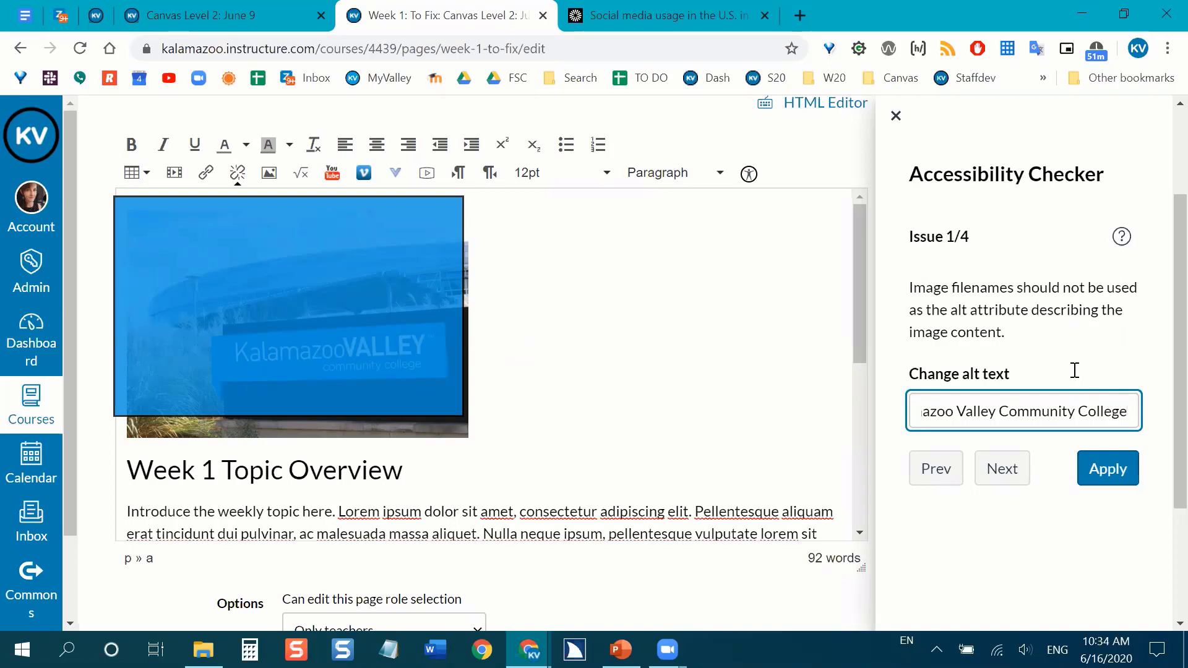
drag(1129, 413, 869, 422)
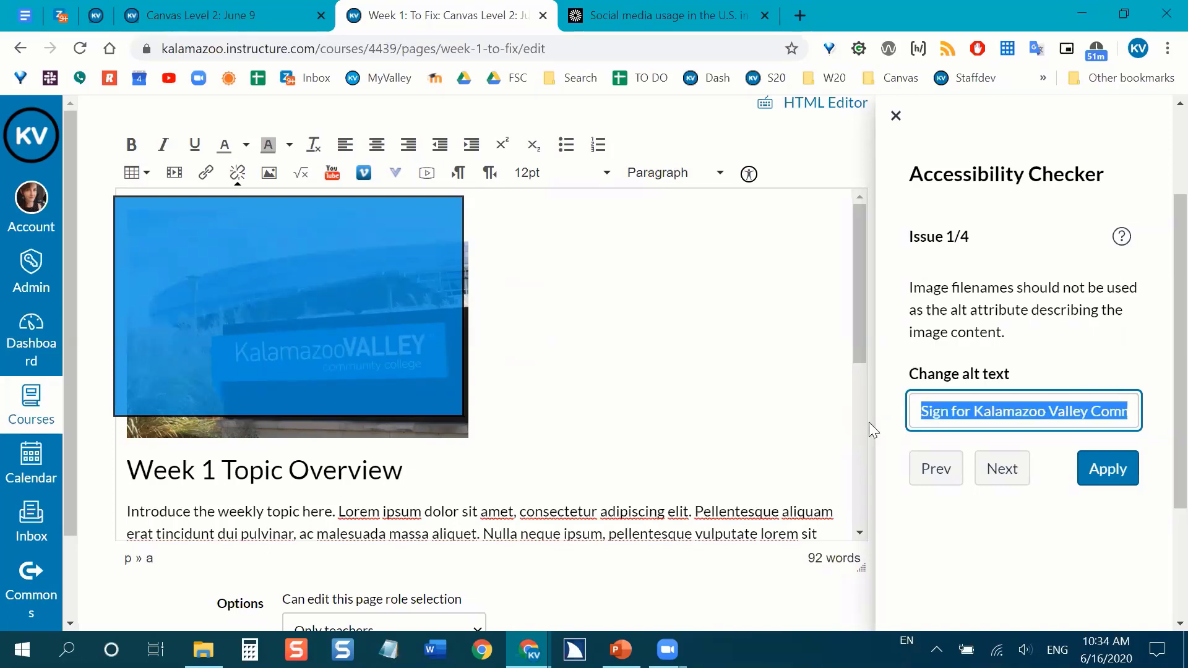
click(867, 422)
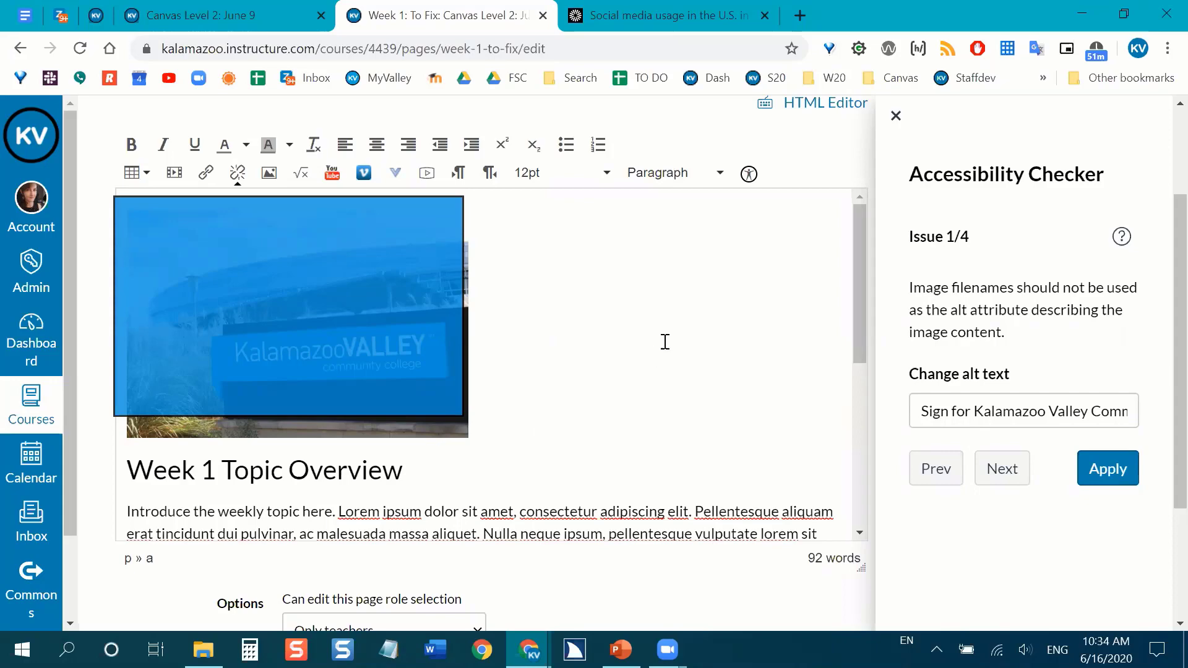
click(1132, 472)
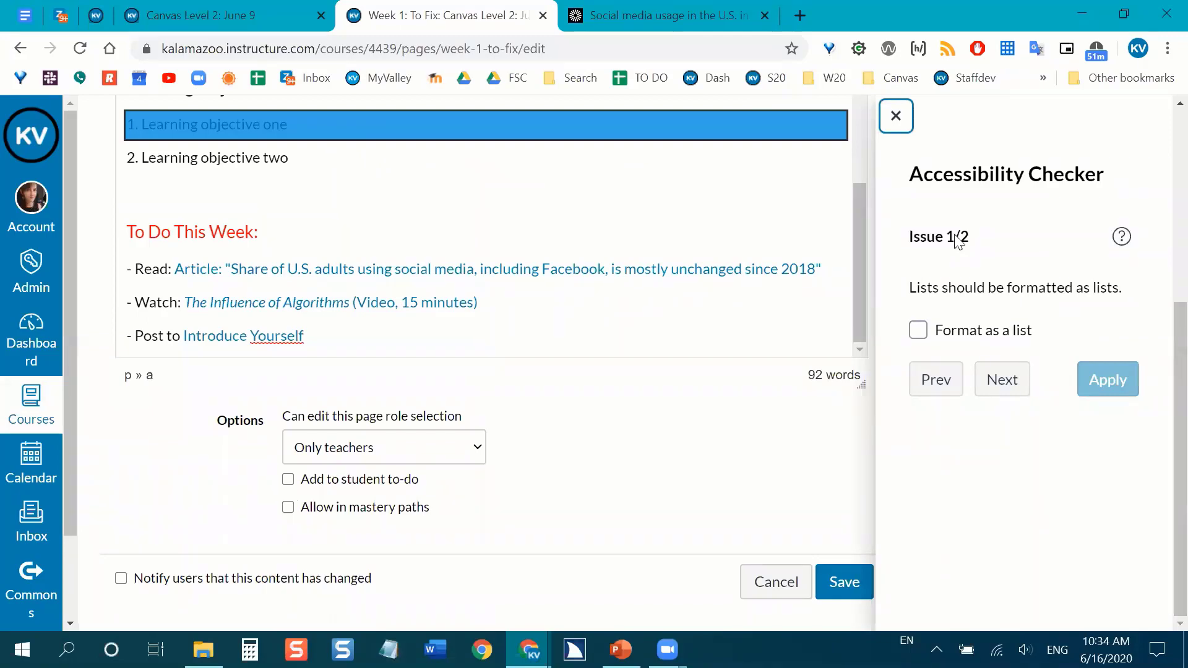
Format the two learning objectives and the "To Do This Week" items as proper lists, applying both accessibility fixes.
scroll(631, 517, up, 1)
scroll(605, 414, up, 3)
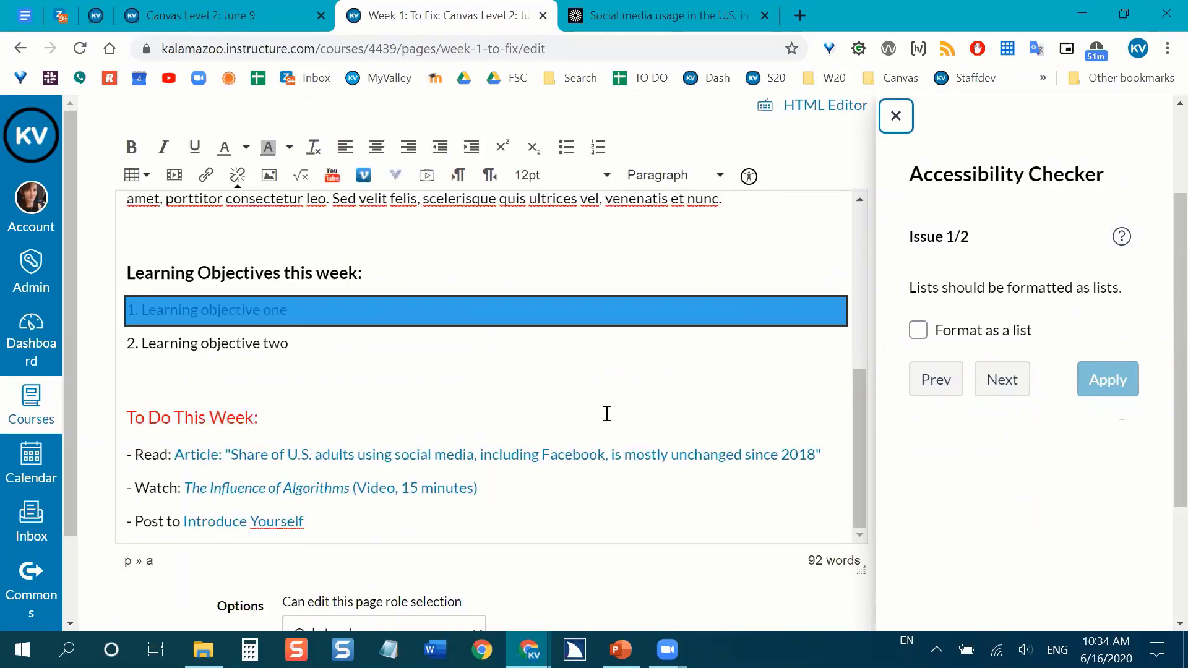
scroll(687, 412, down, 1)
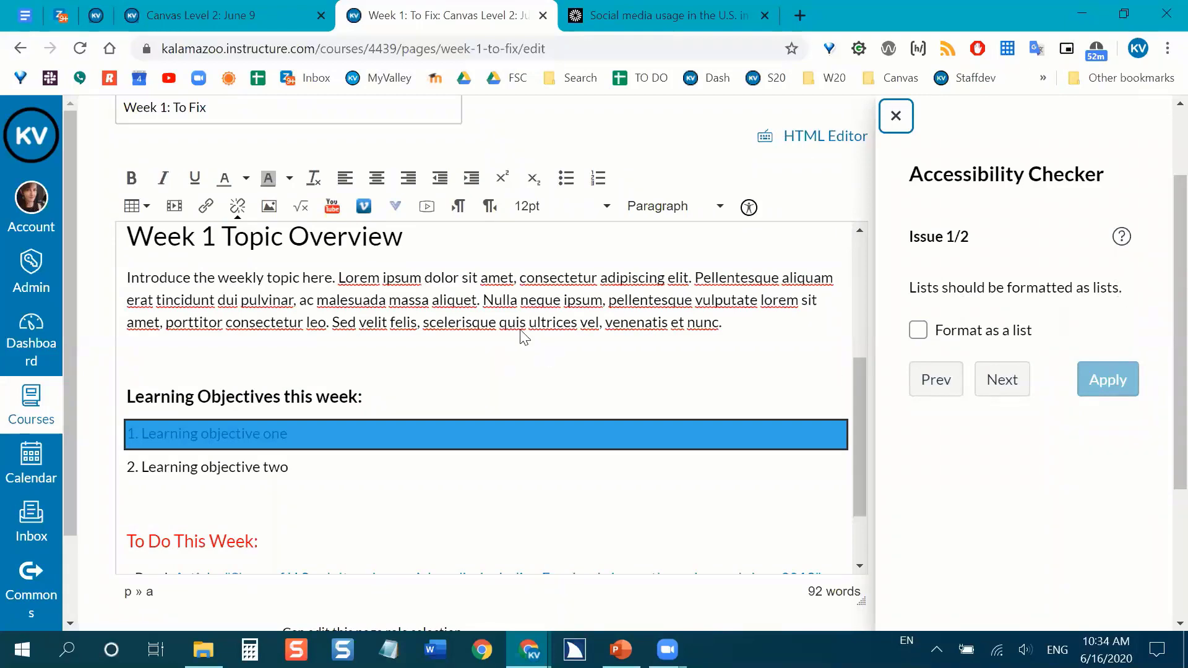
scroll(160, 338, down, 3)
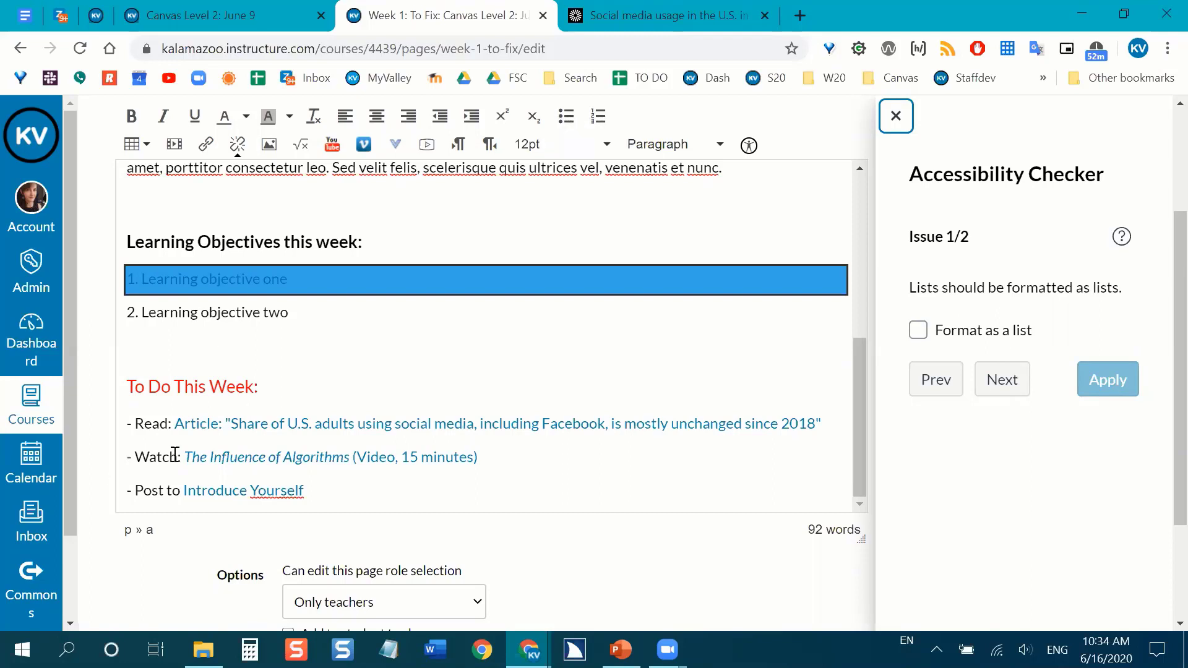
scroll(173, 390, down, 1)
scroll(180, 600, up, 1)
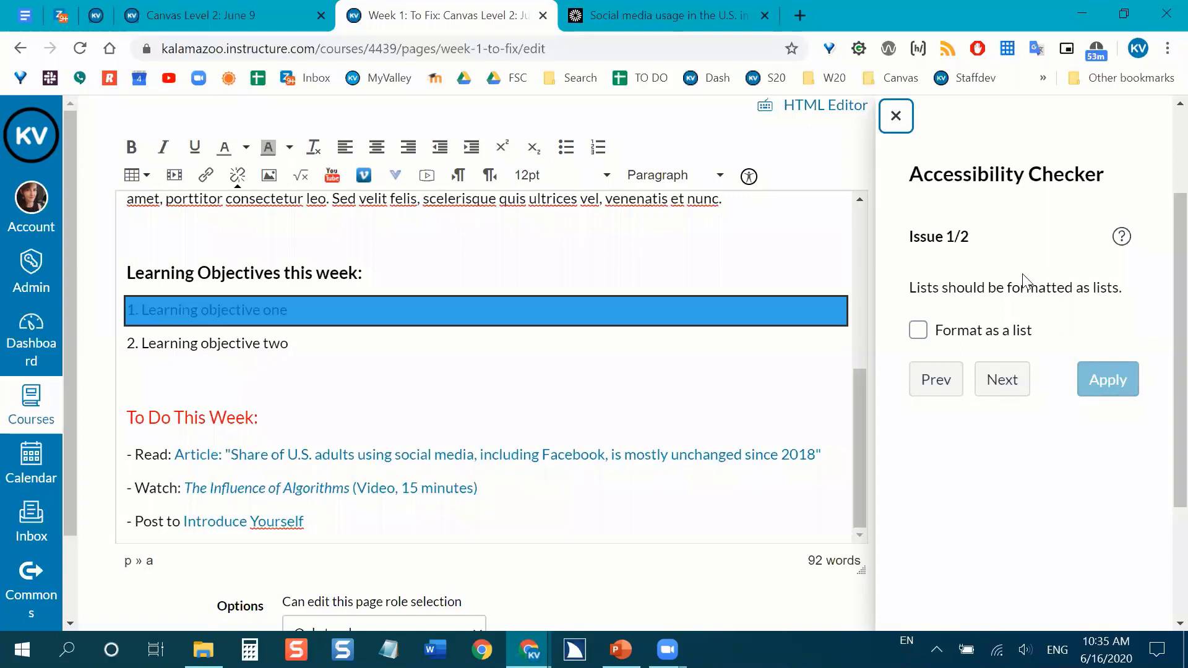
click(919, 333)
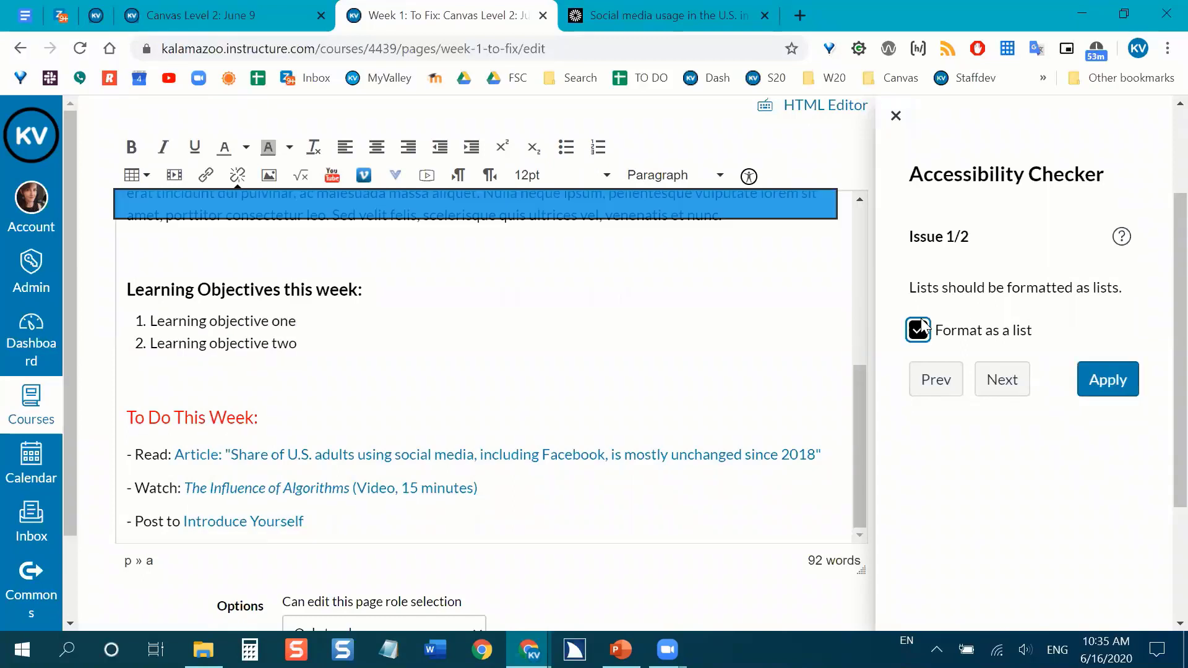
click(1108, 380)
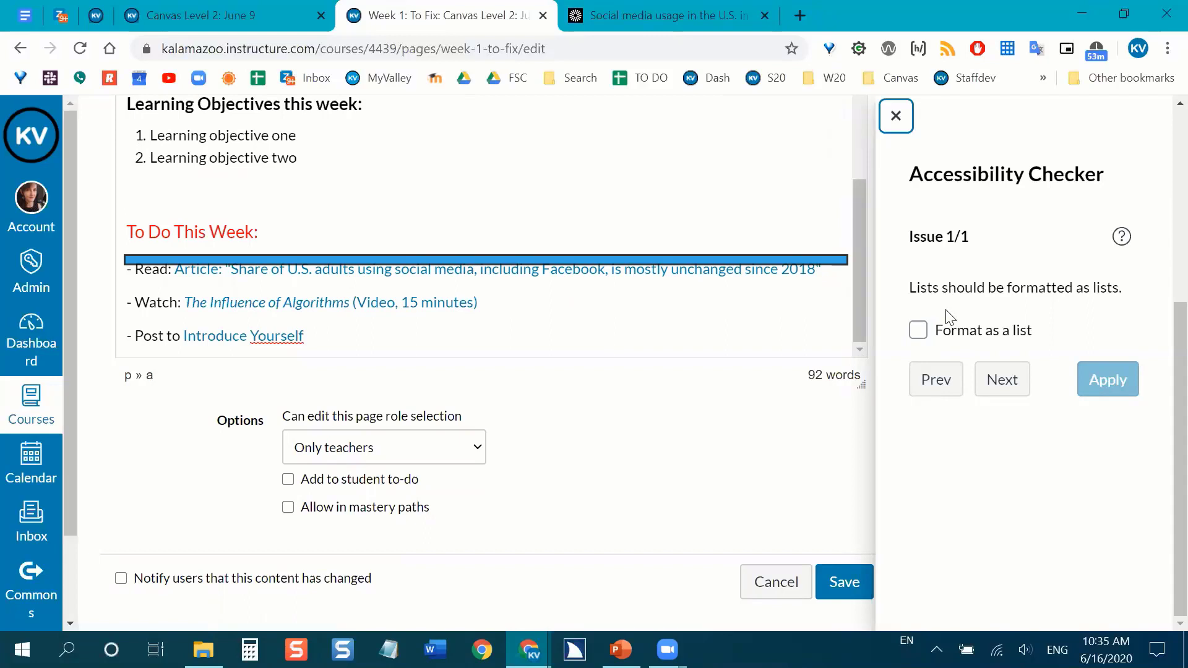
click(919, 332)
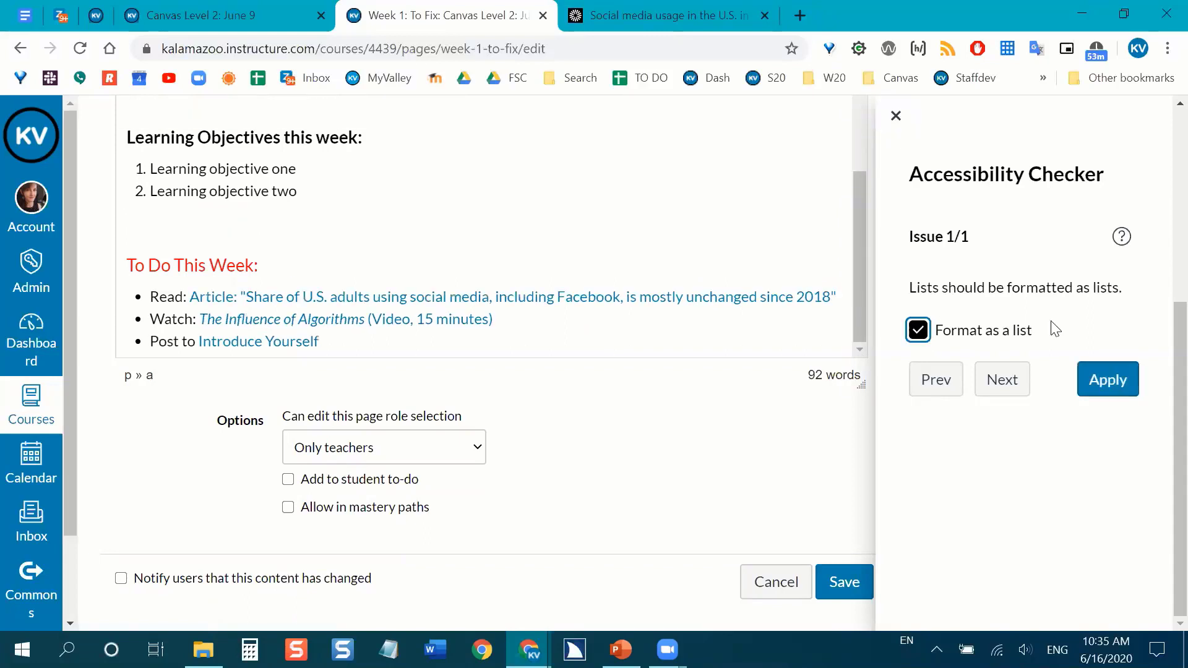
click(1107, 378)
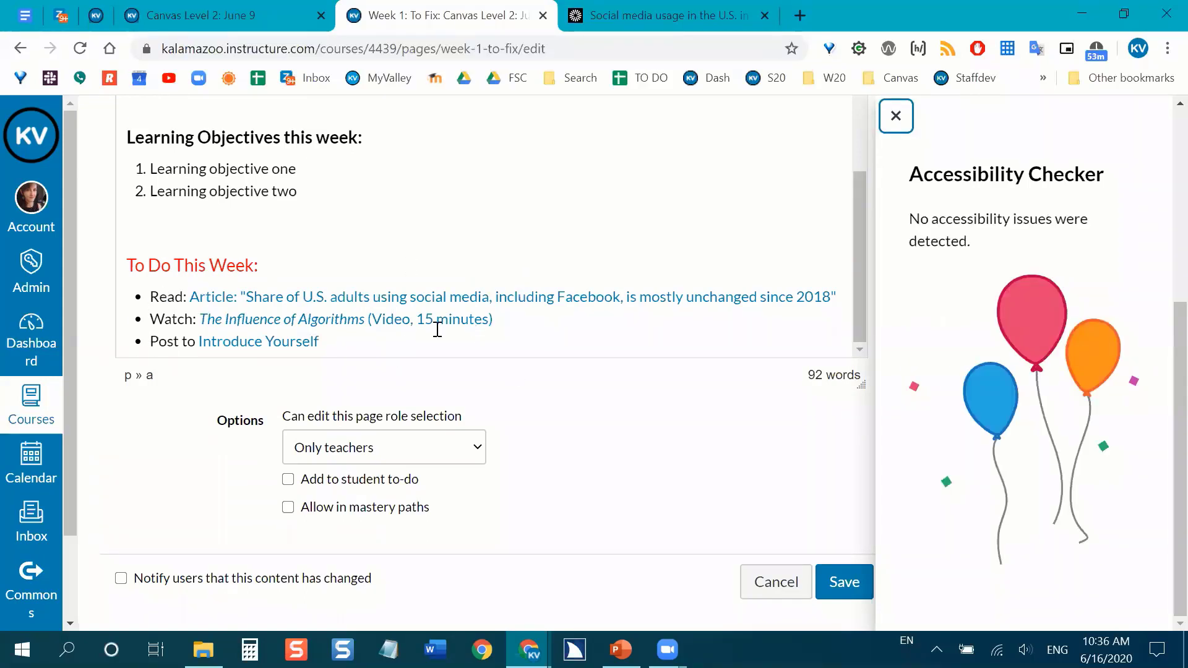
Review the corrected page content and close the Accessibility Checker.
click(480, 297)
scroll(536, 413, up, 5)
scroll(327, 332, up, 4)
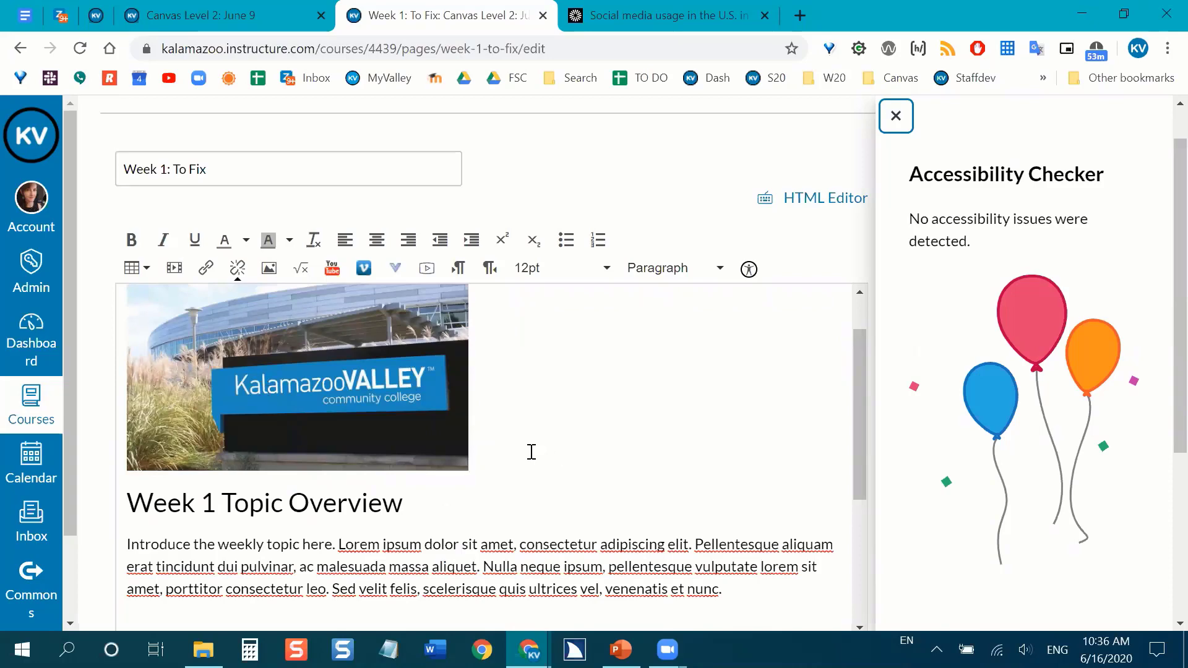
scroll(577, 424, down, 4)
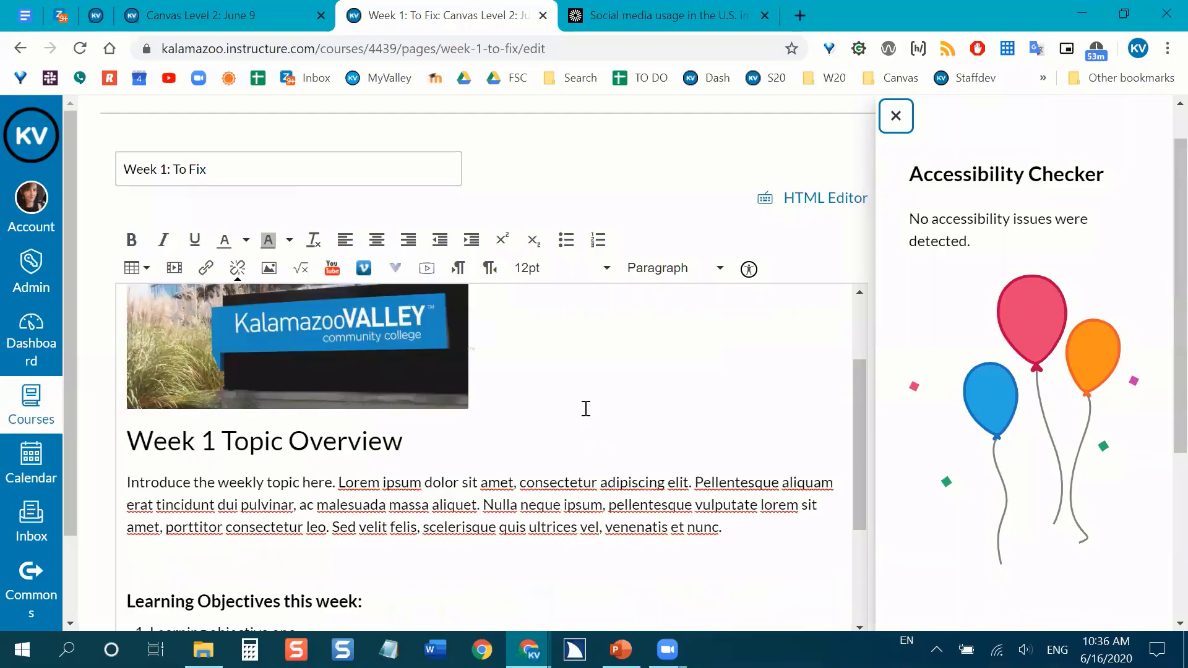
scroll(795, 362, down, 2)
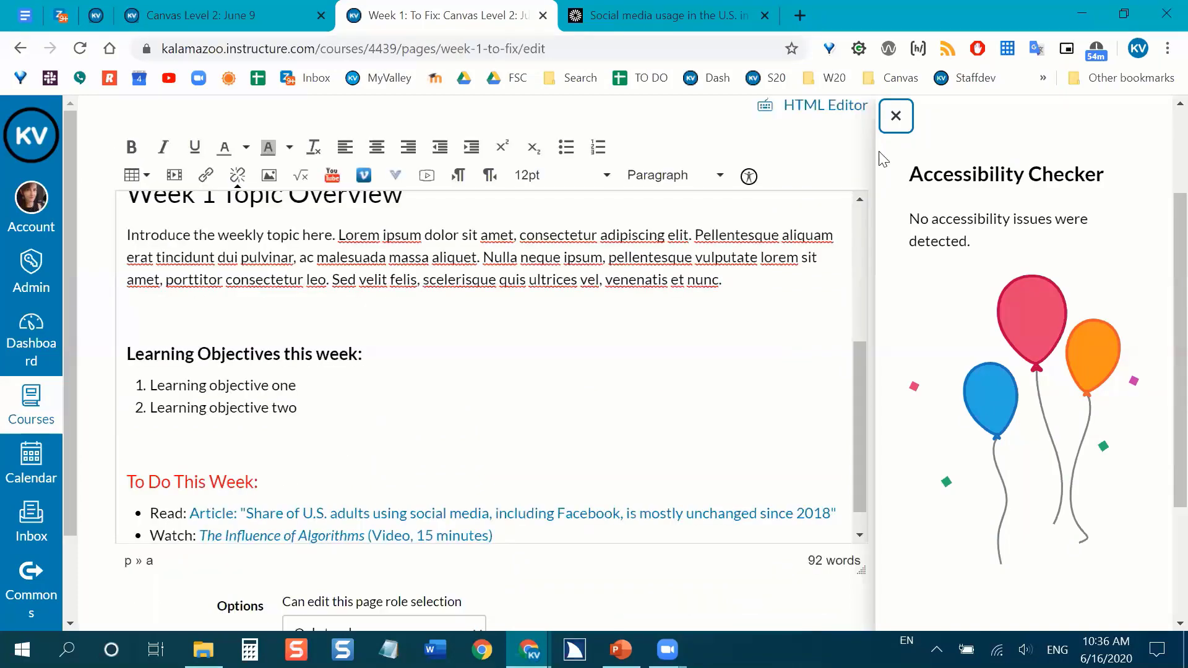
click(897, 118)
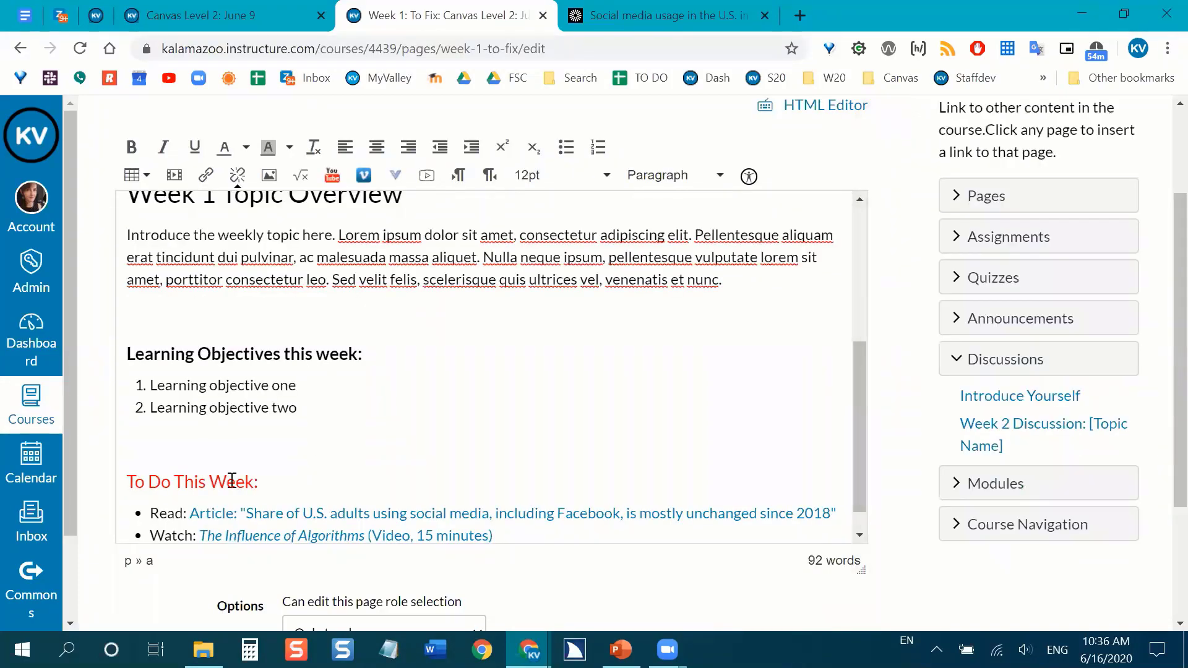
Set the "To Do This Week:" heading's font size to 12pt and run the accessibility checker again.
click(214, 486)
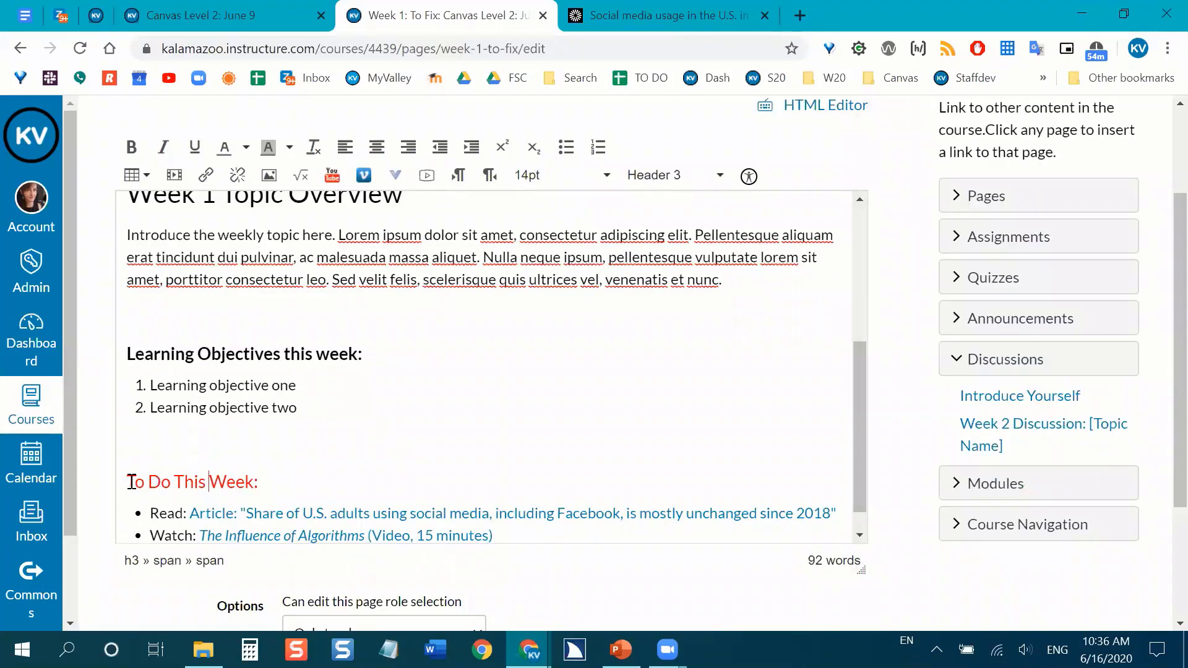
drag(135, 483, 258, 483)
click(257, 483)
shift+click(127, 486)
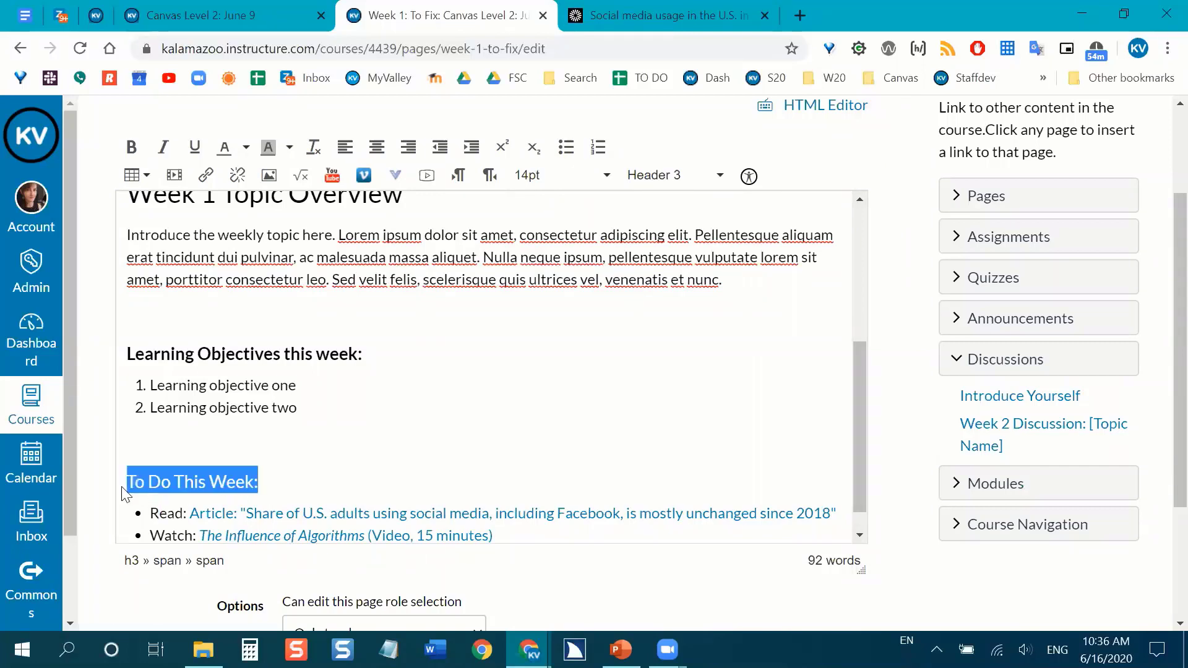
click(608, 175)
click(564, 260)
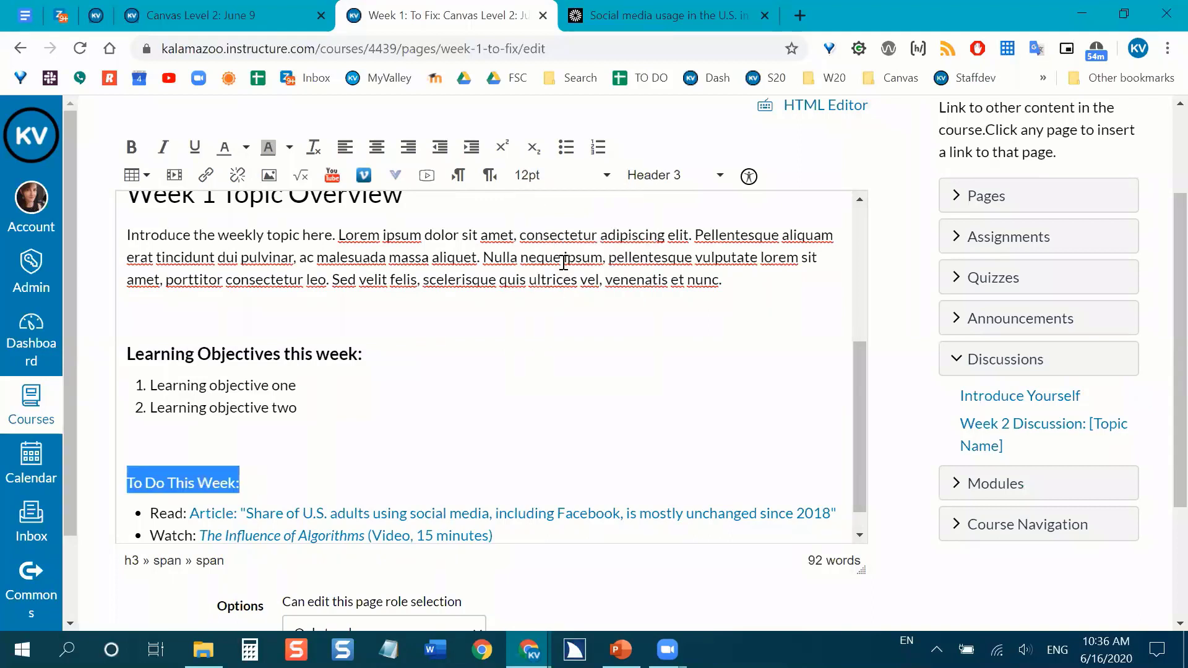
click(428, 461)
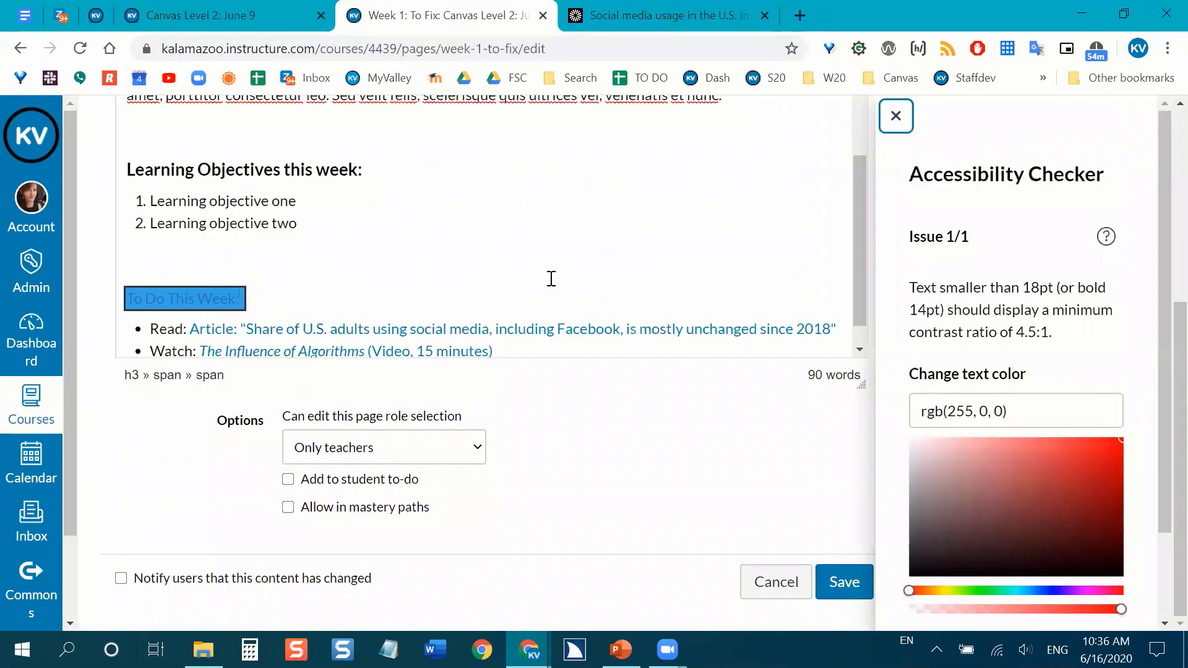
Darken the "To Do This Week:" heading's text color to rgb(231, 0, 0) and apply the contrast fix.
scroll(611, 438, up, 3)
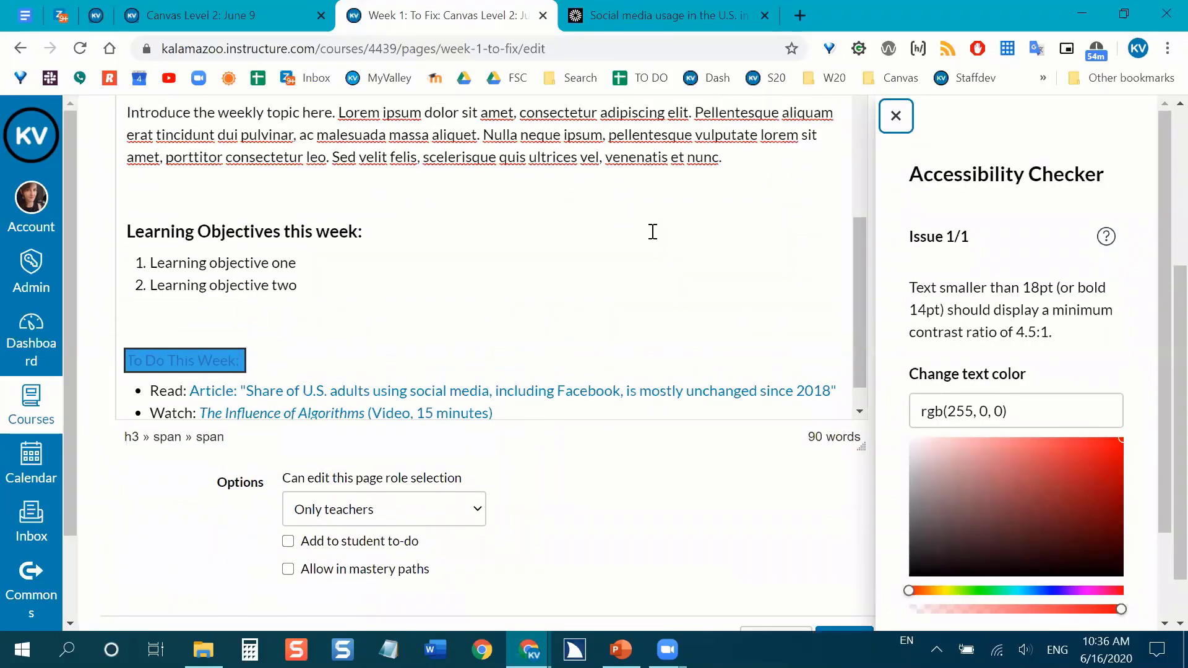
scroll(666, 234, down, 2)
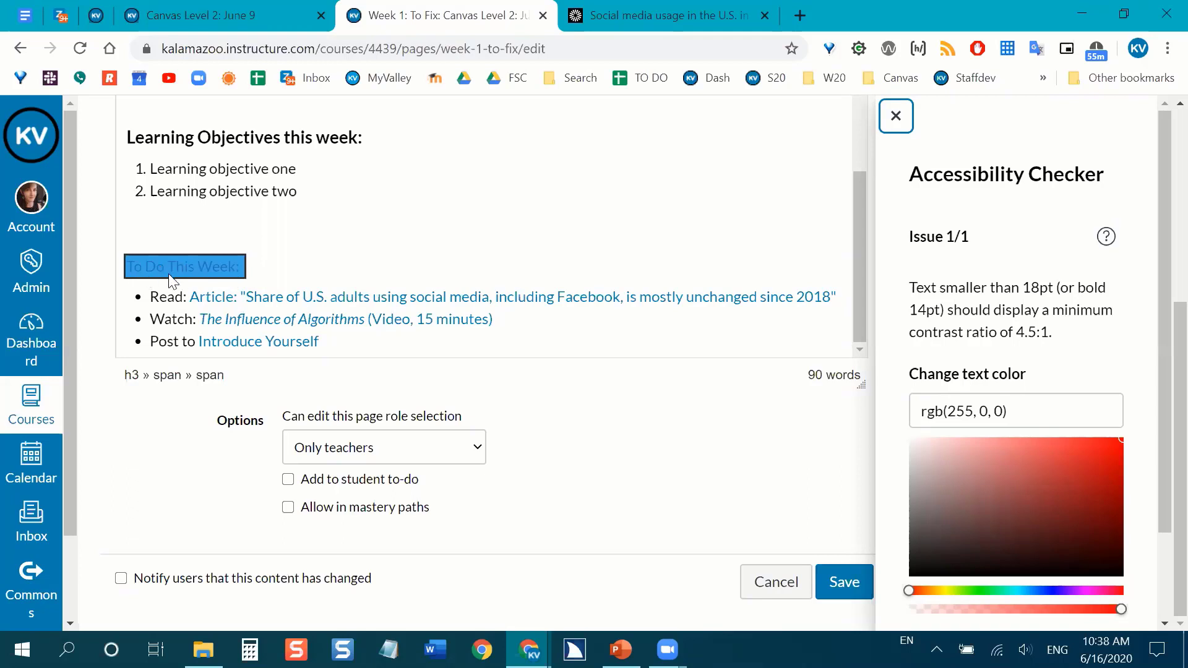
scroll(1086, 213, down, 3)
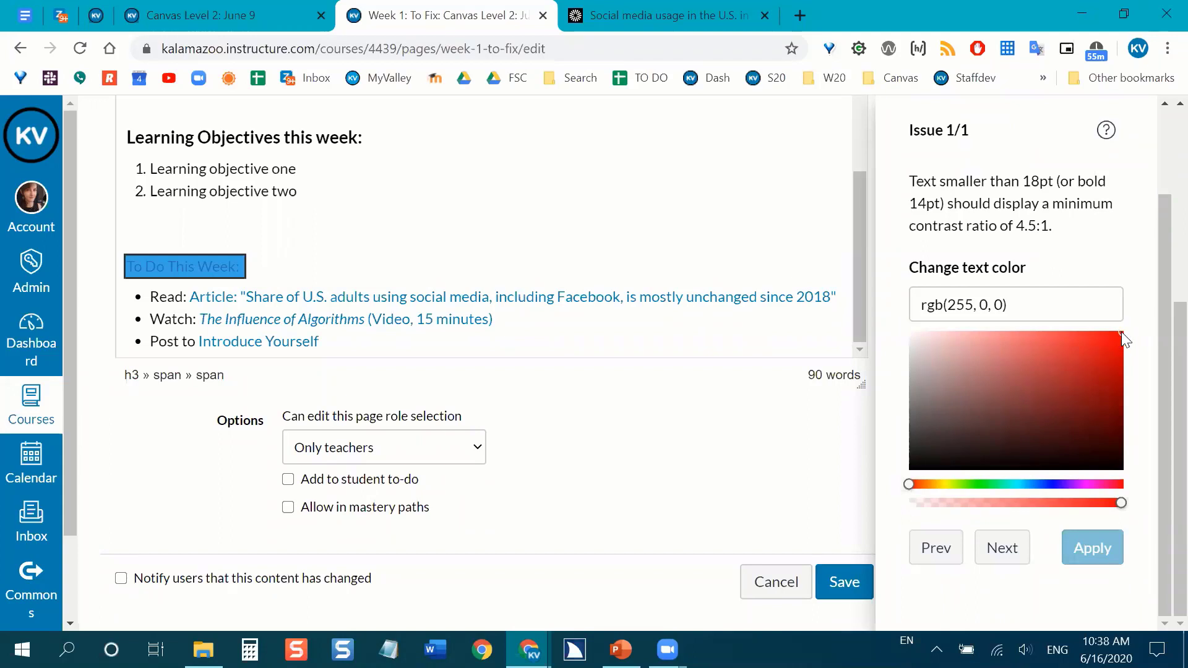
drag(1107, 343, 1070, 331)
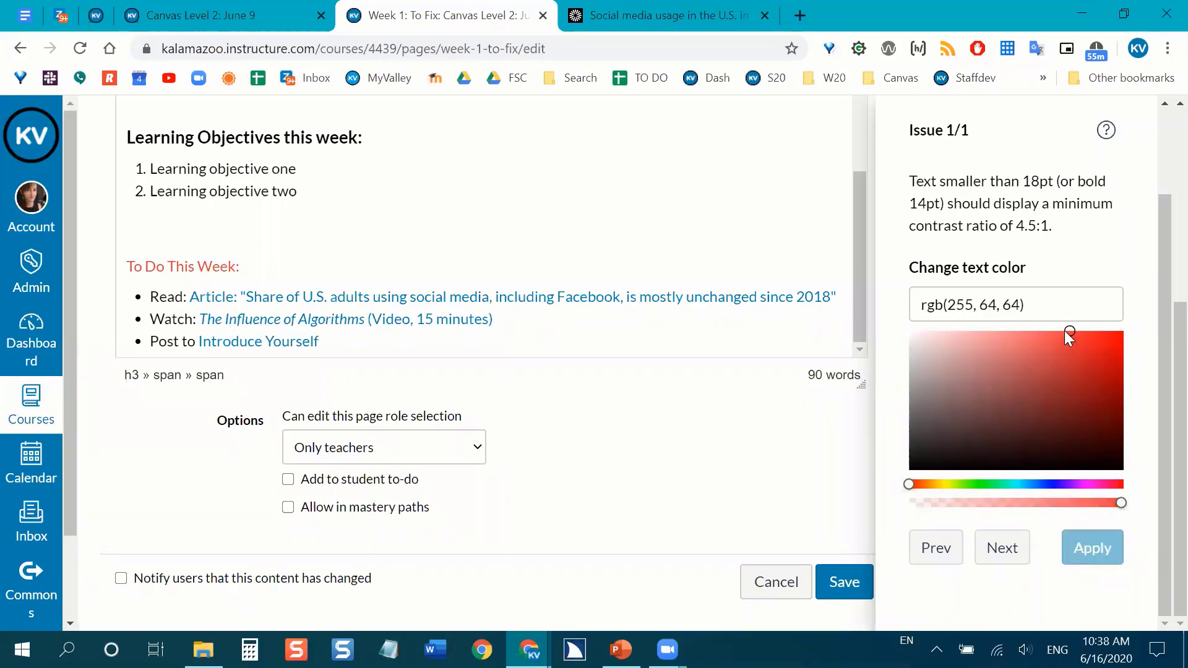
drag(1089, 329, 1143, 349)
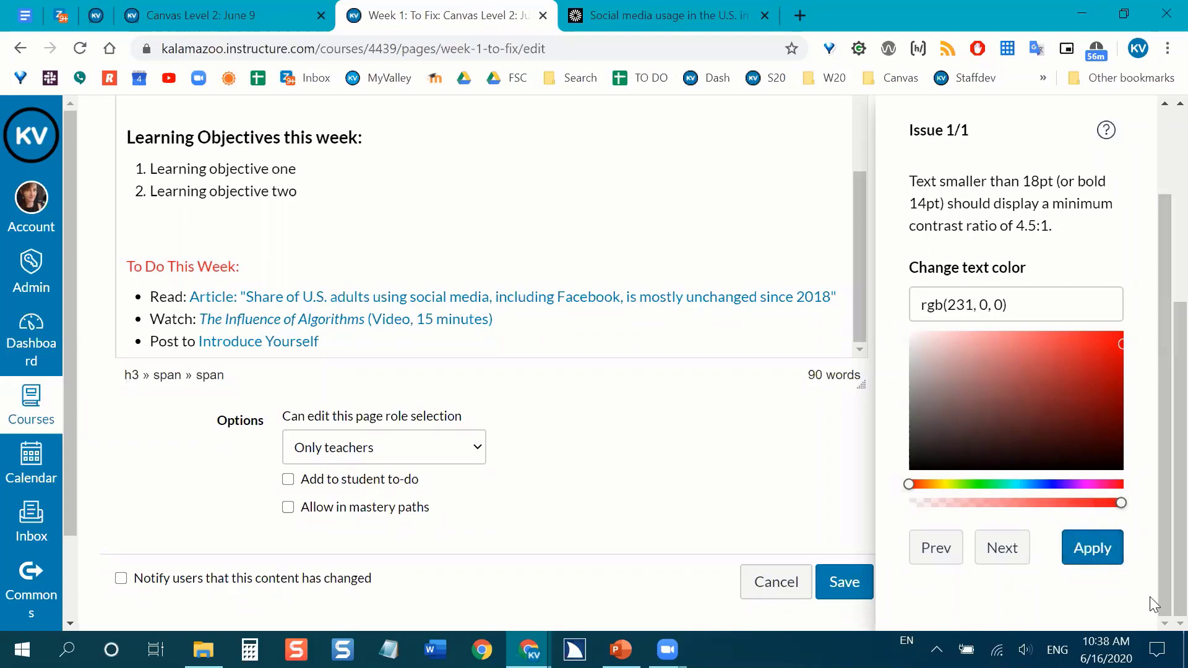
drag(1123, 344, 1147, 349)
click(1091, 564)
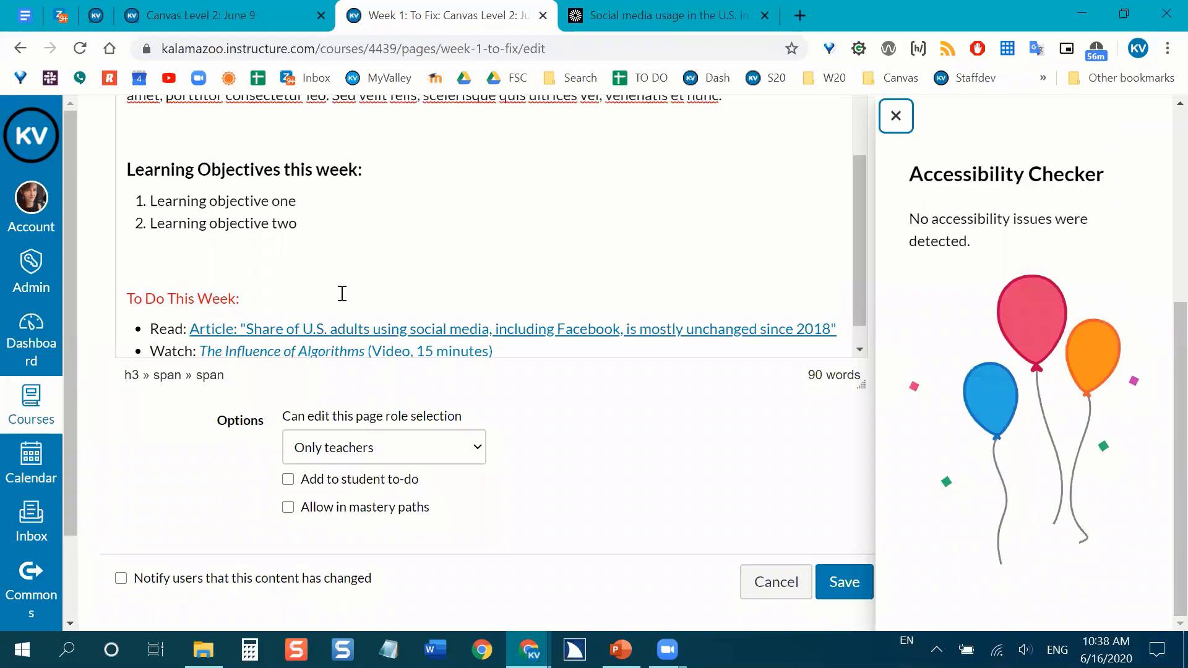
scroll(357, 282, down, 1)
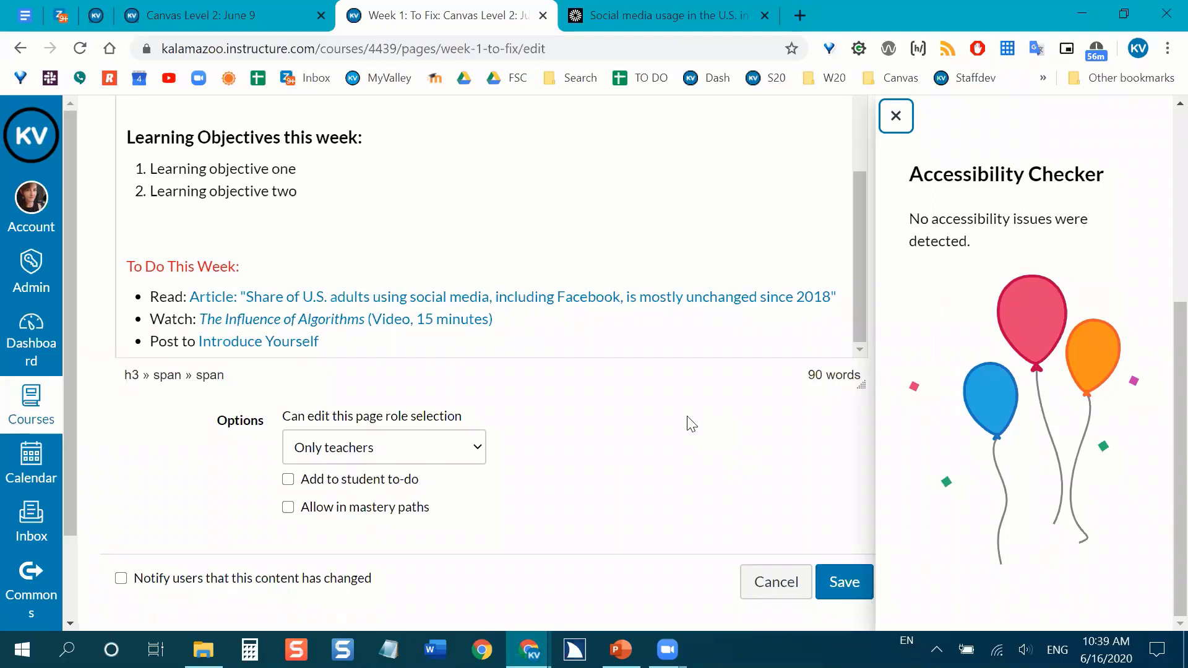
Change the "To Do This Week:" heading's text color to yellow-green, rgb(153, 204, 0).
scroll(346, 287, up, 3)
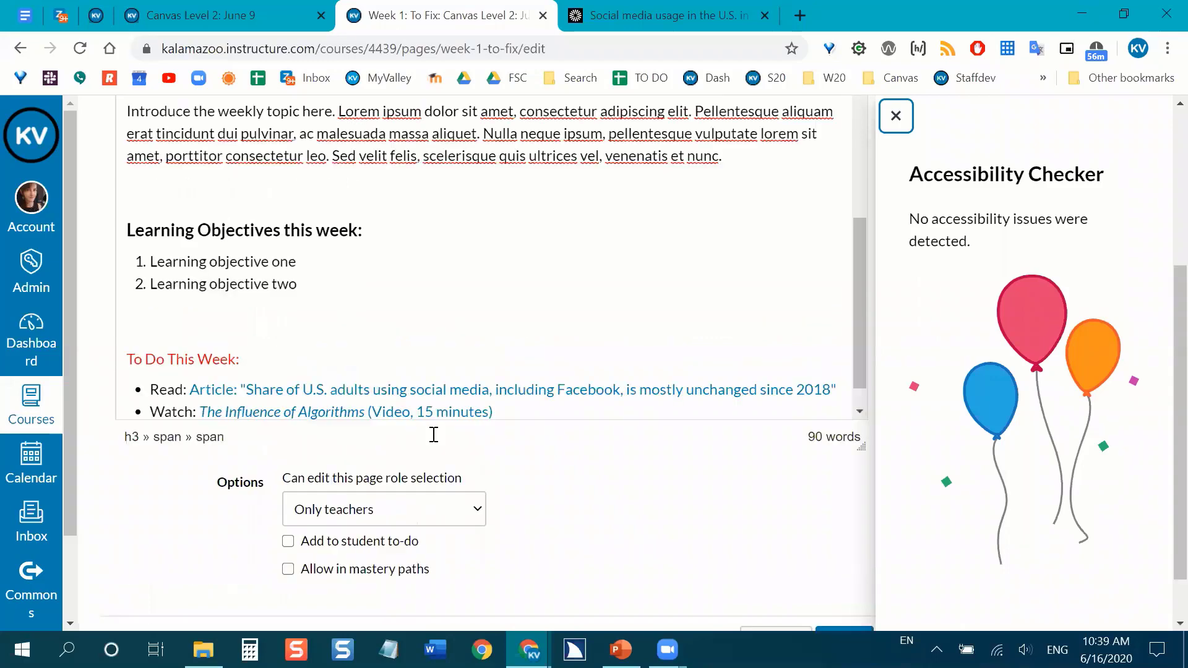
drag(257, 361, 126, 360)
scroll(570, 307, up, 5)
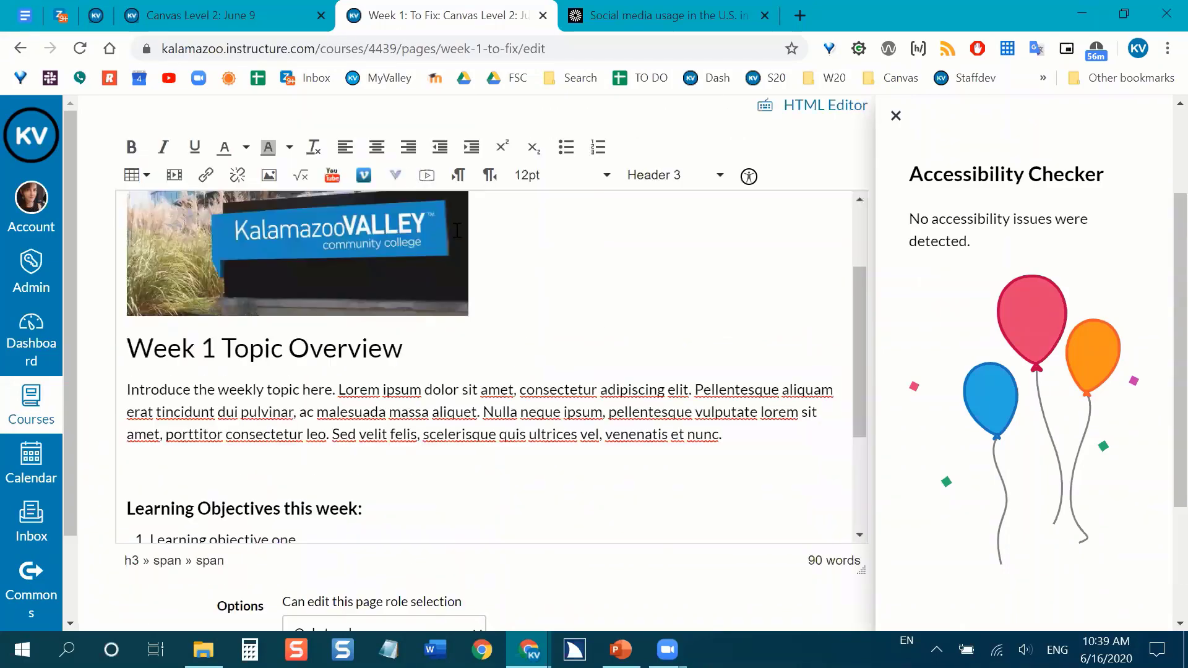
click(246, 147)
click(210, 216)
scroll(409, 371, down, 5)
click(373, 351)
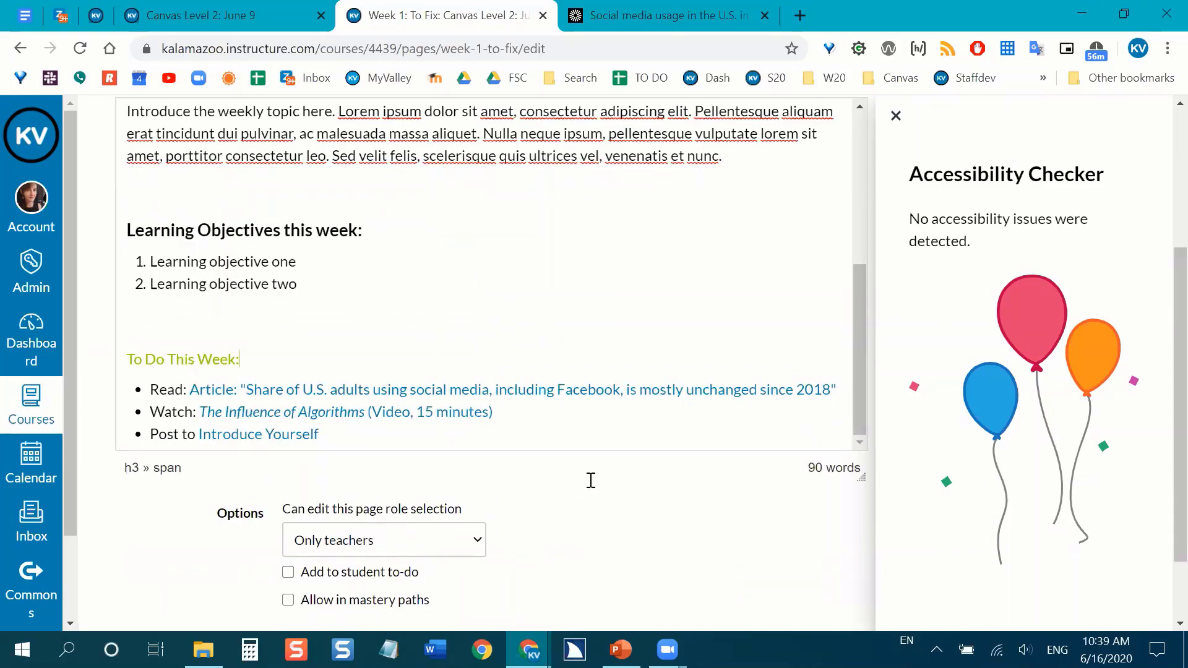
drag(141, 352, 125, 358)
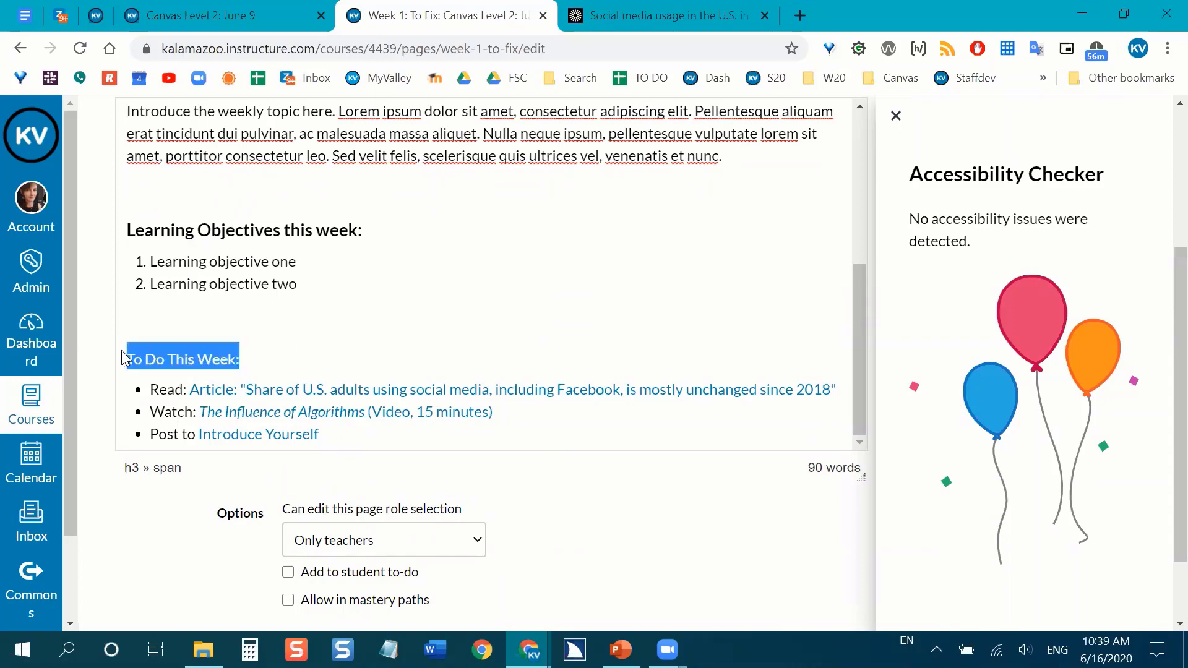
click(653, 272)
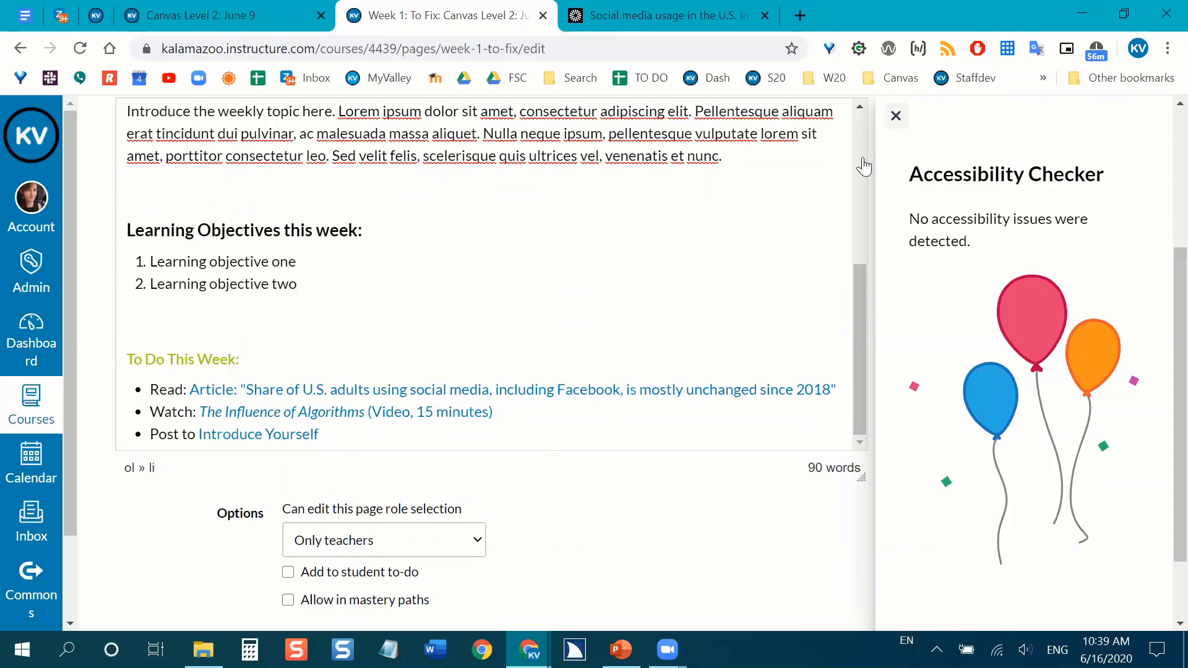
Run the accessibility checker again and darken the flagged "To Do This Week:" heading's text color to rgb(96, 125, 0).
click(895, 116)
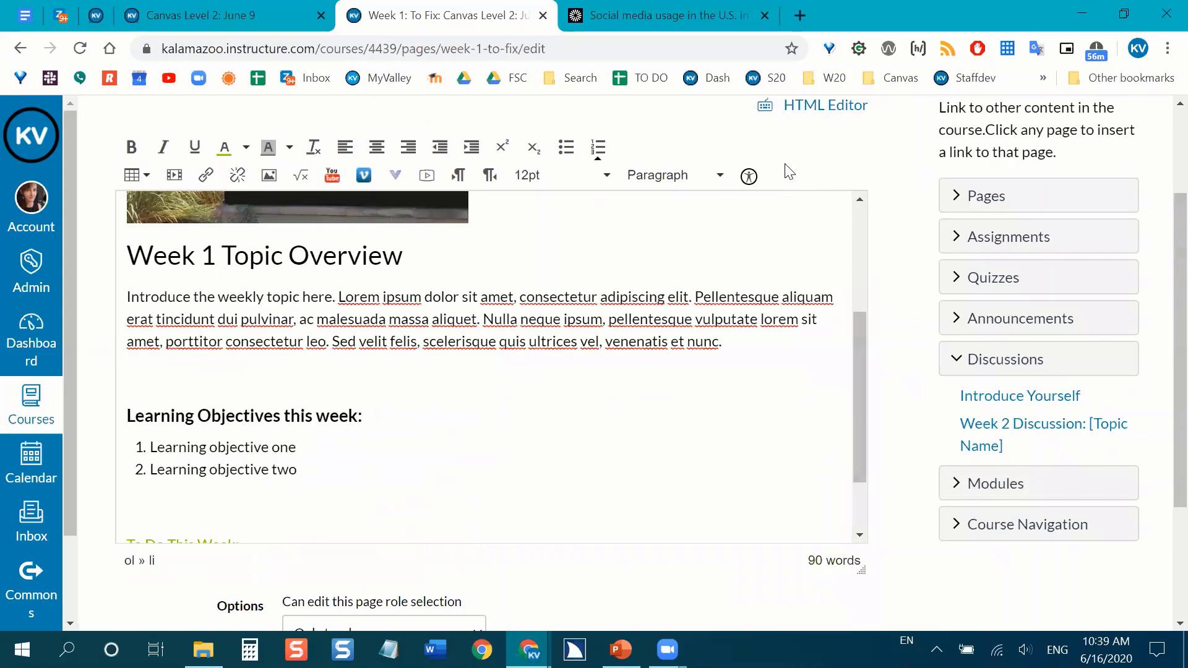
click(749, 177)
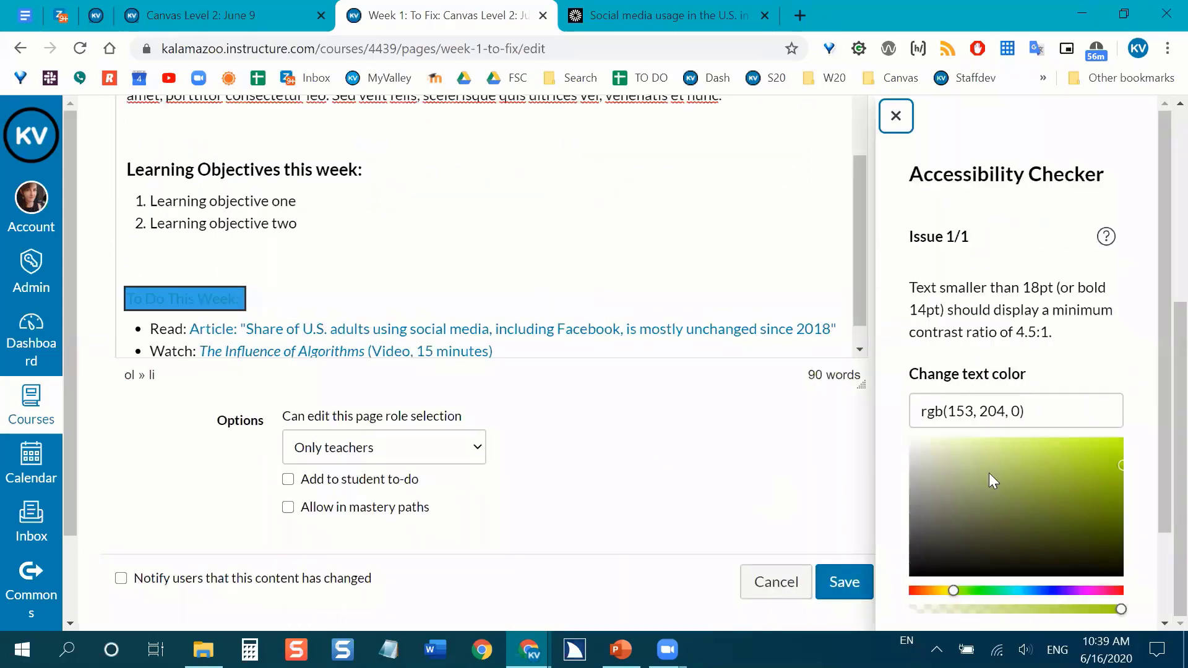
drag(1125, 463, 1141, 476)
scroll(1158, 378, down, 2)
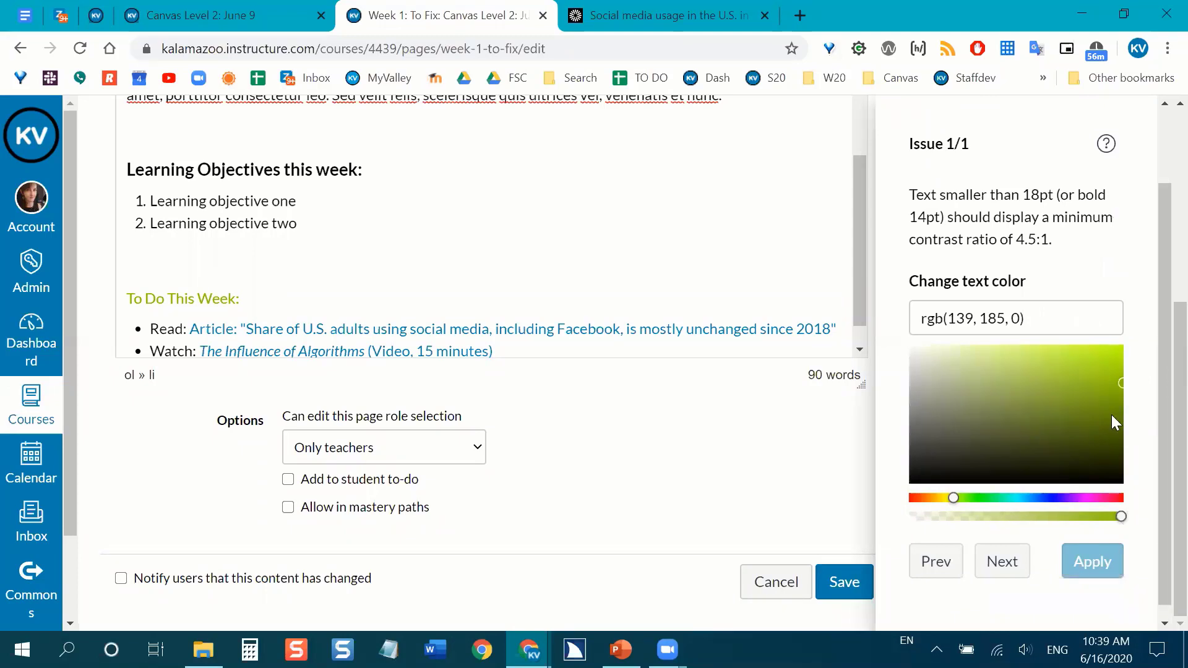
mouse_move(1120, 380)
mouse_down()
mouse_move(1135, 390)
mouse_move(1121, 403)
mouse_up()
click(1120, 391)
click(1114, 409)
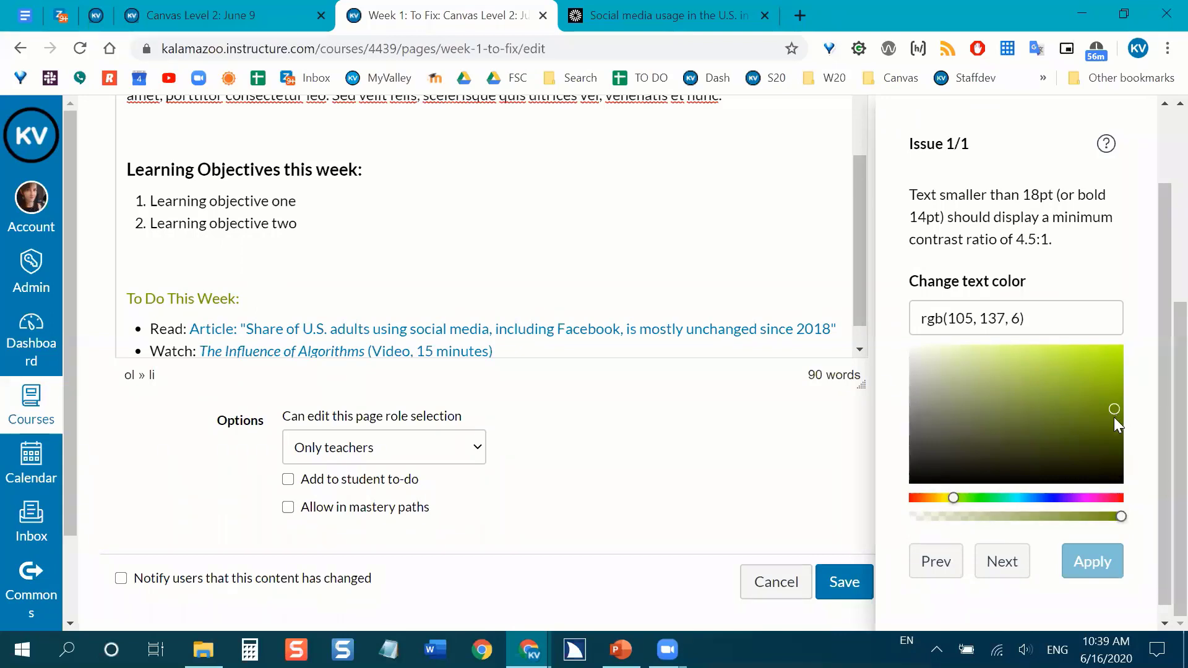
click(1113, 417)
drag(1112, 413, 1135, 416)
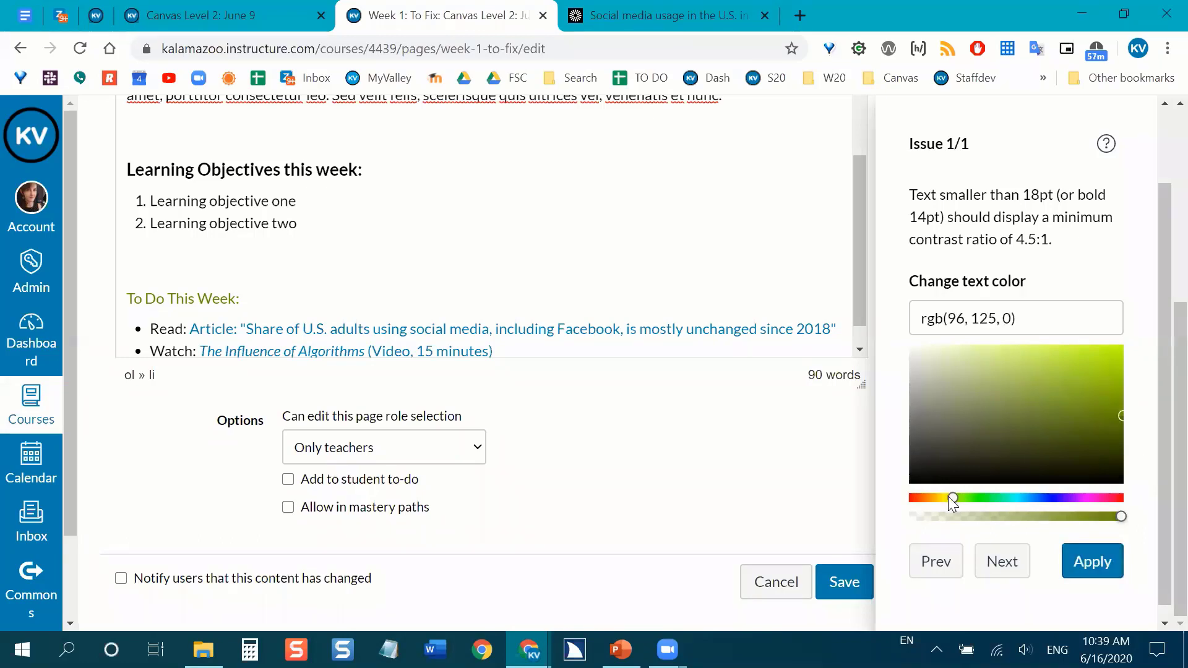
Shift the heading's text color to a dark green, rgb(40, 125, 0), and apply the contrast fix.
drag(949, 496, 967, 499)
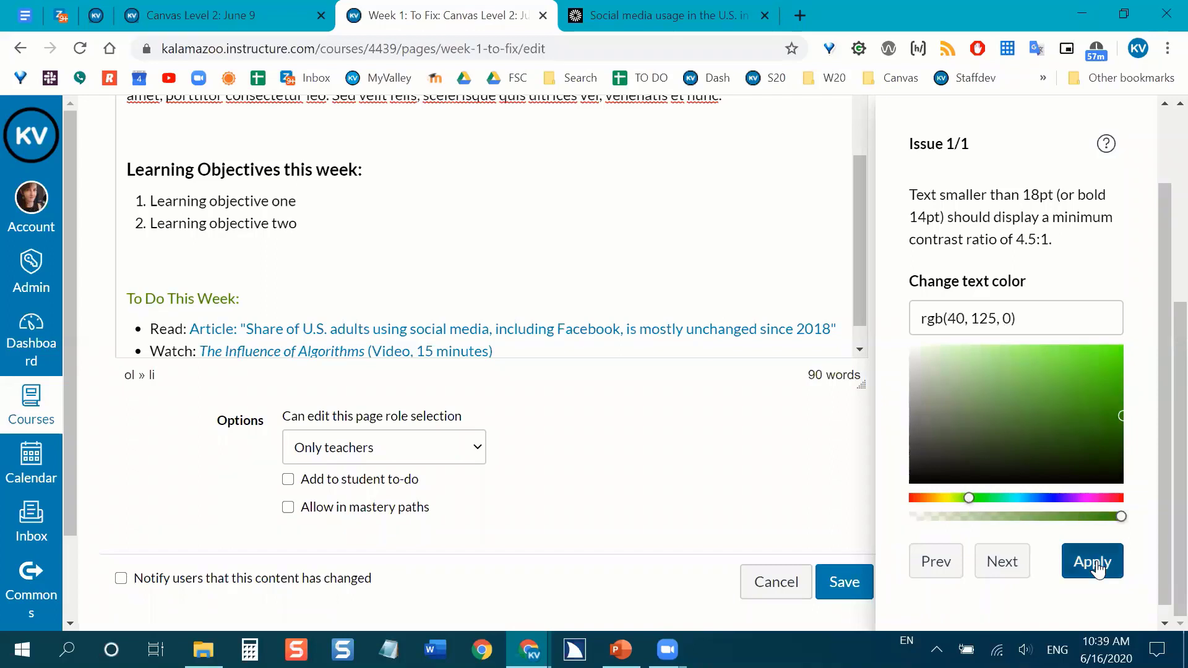
click(1095, 566)
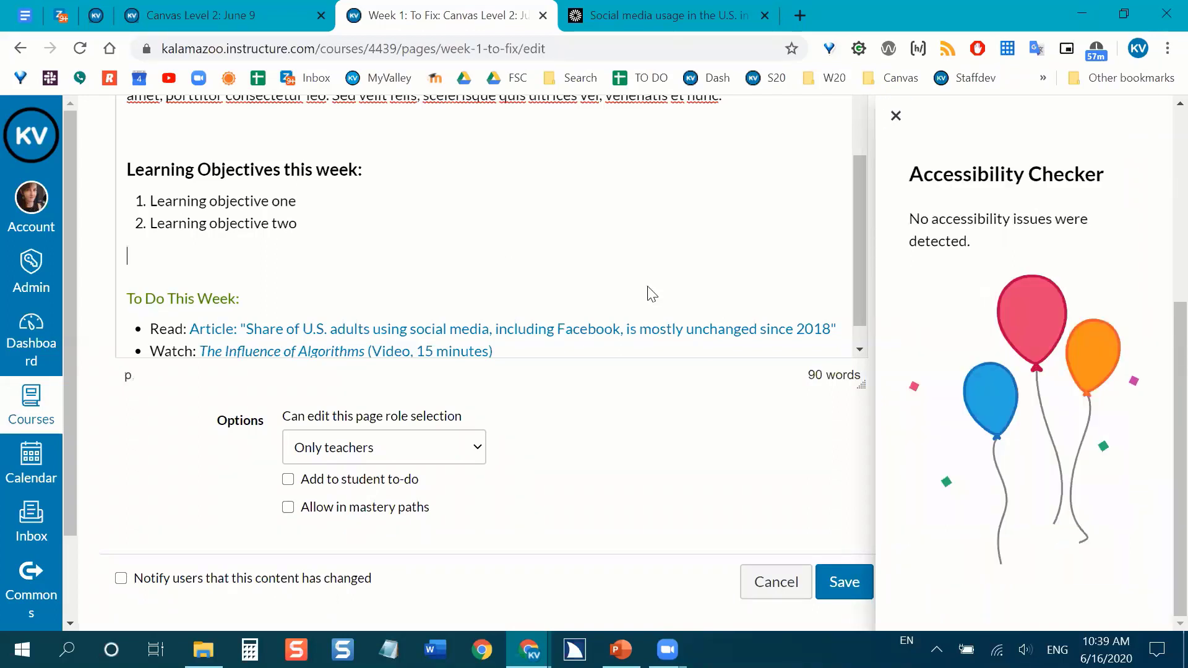
scroll(672, 195, down, 1)
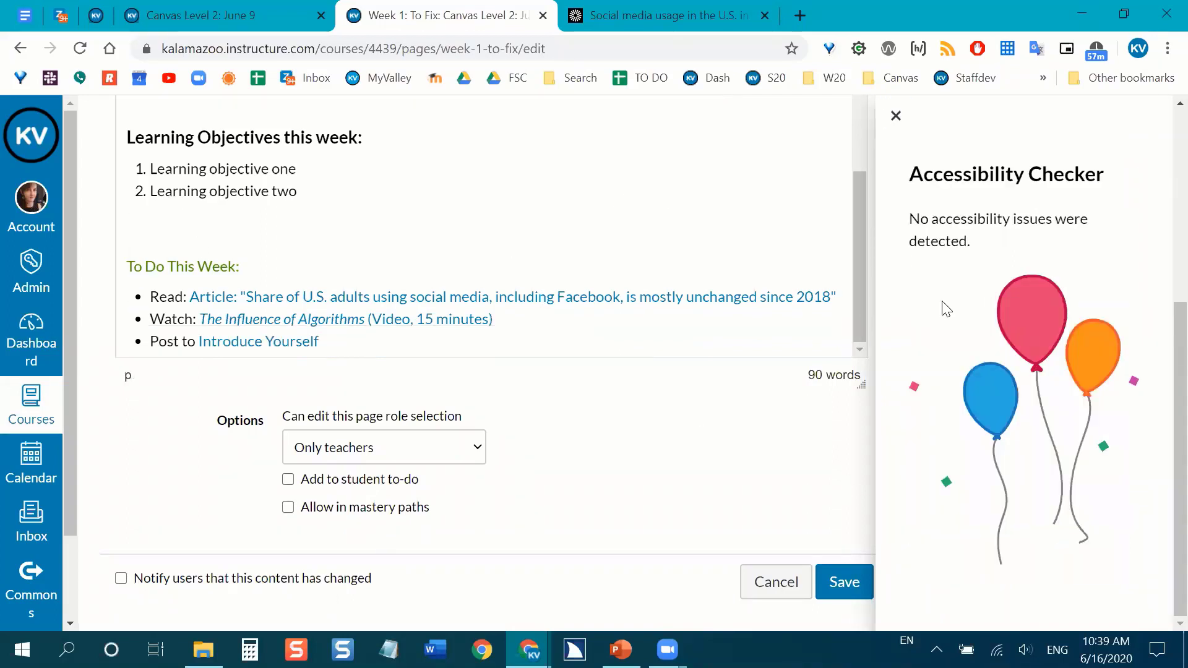
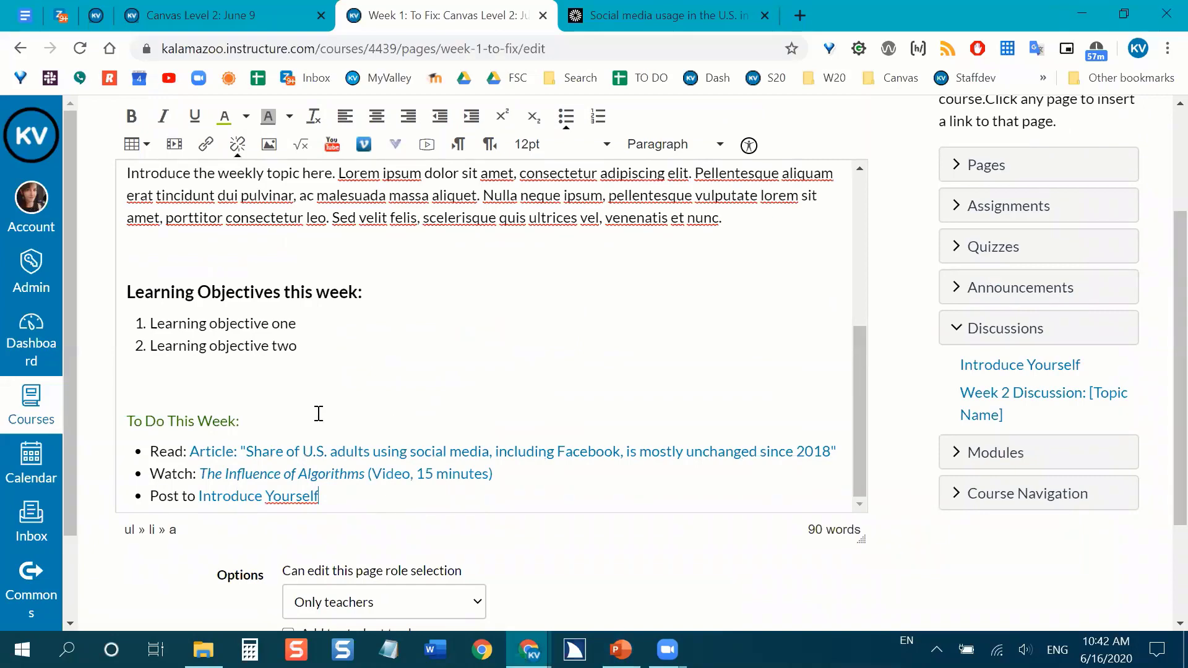
Insert a 3 x 3 table in the blank space between the introduction paragraph and the "Learning Objectives this week:" heading.
click(197, 254)
key(Return)
key(Return)
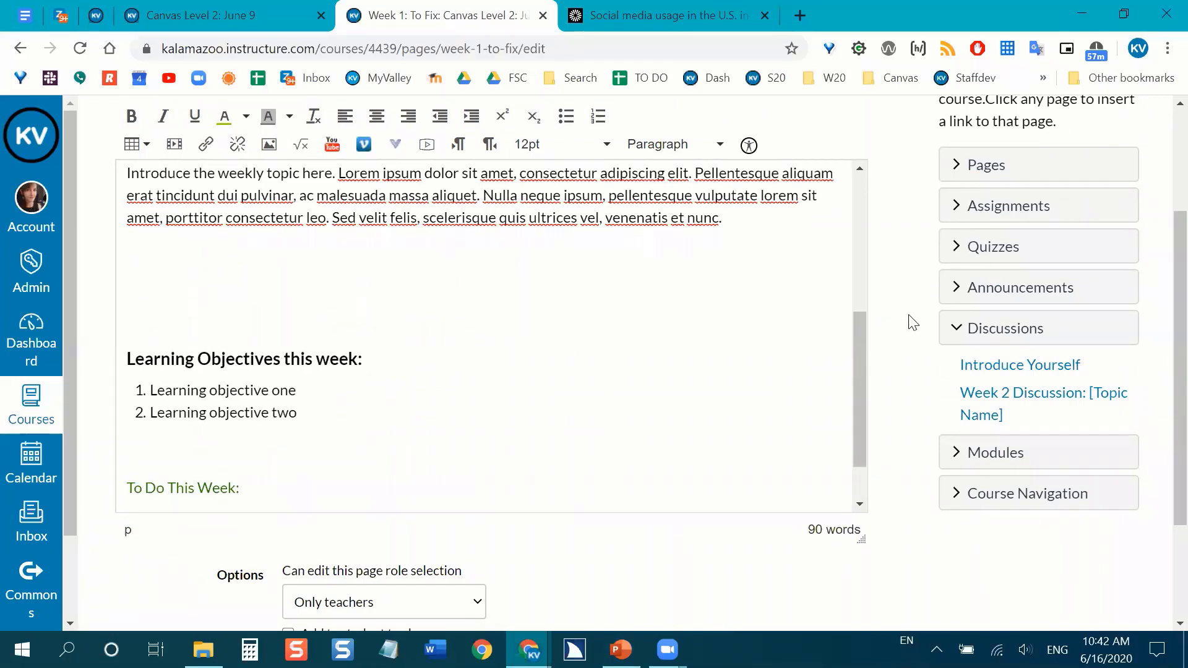
scroll(909, 324, up, 2)
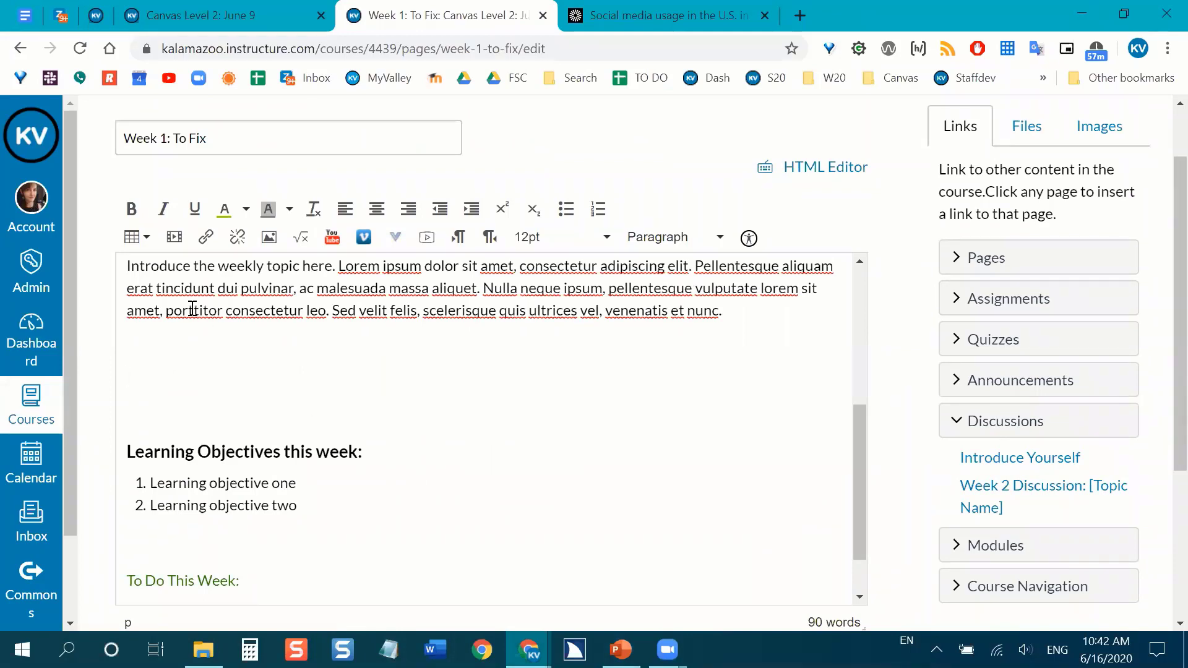
click(149, 247)
mouse_move(158, 273)
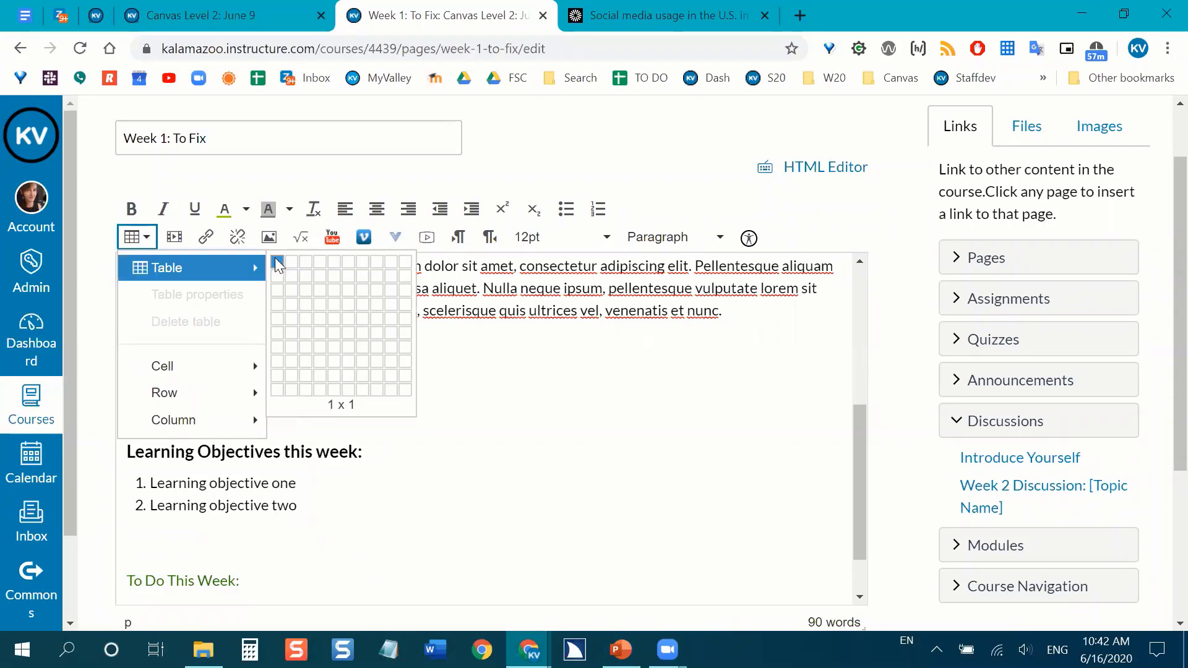
click(307, 287)
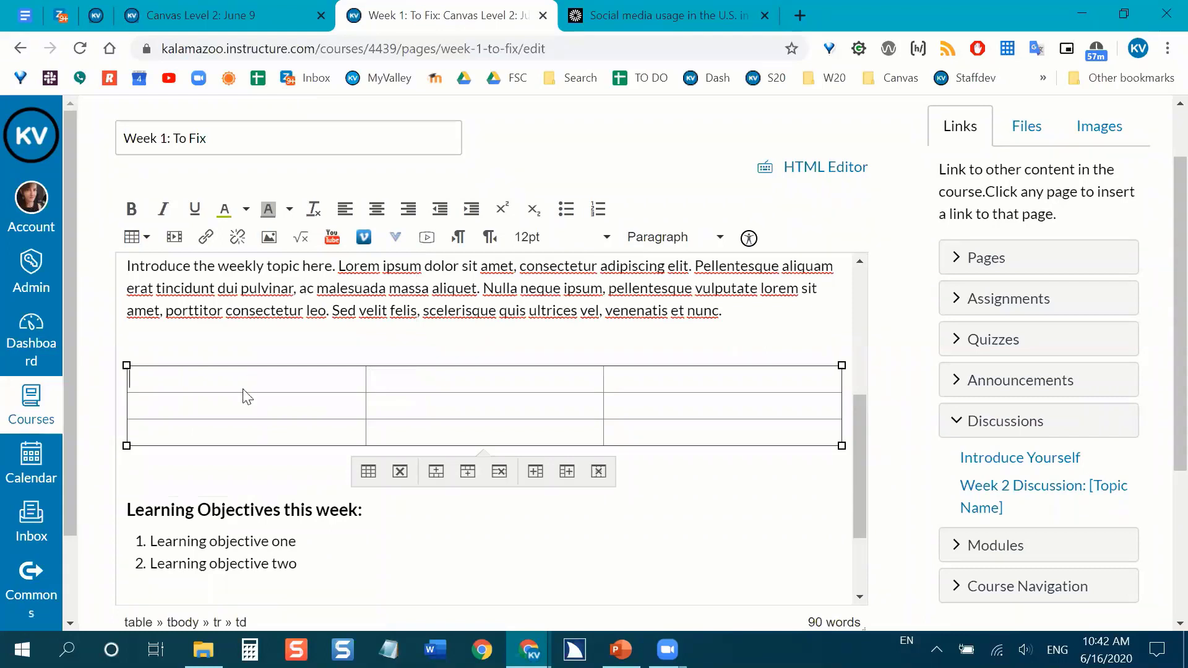
Fill the table's first row with the column headings GPA, Percent and Points Required.
text(GPA)
text(Percent)
key(Tab)
text(Points REqu)
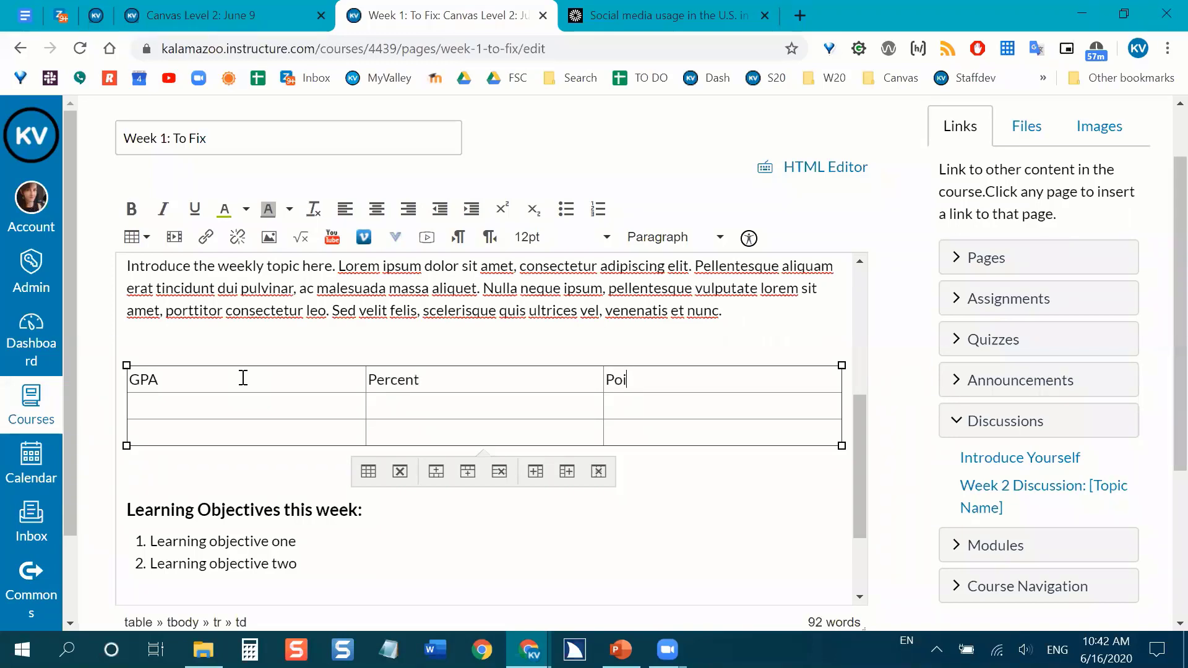
key(BackSpace)
key(BackSpace)
key(BackSpace)
text(equired )
text(4.0	)
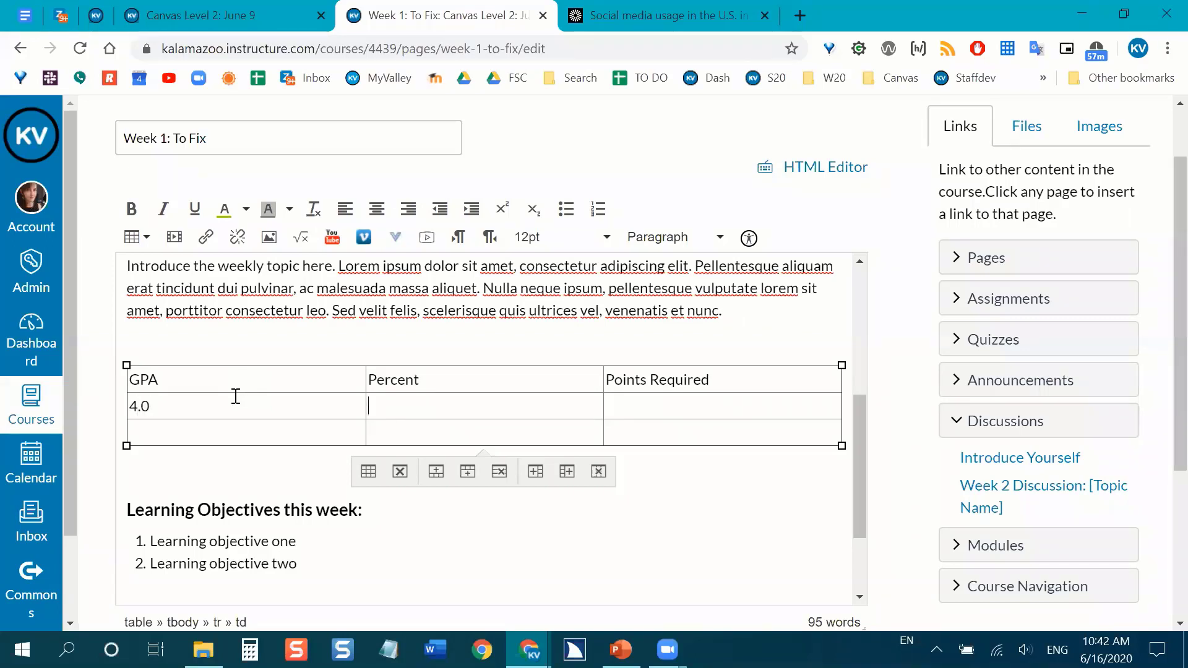
text(90% - 100%)
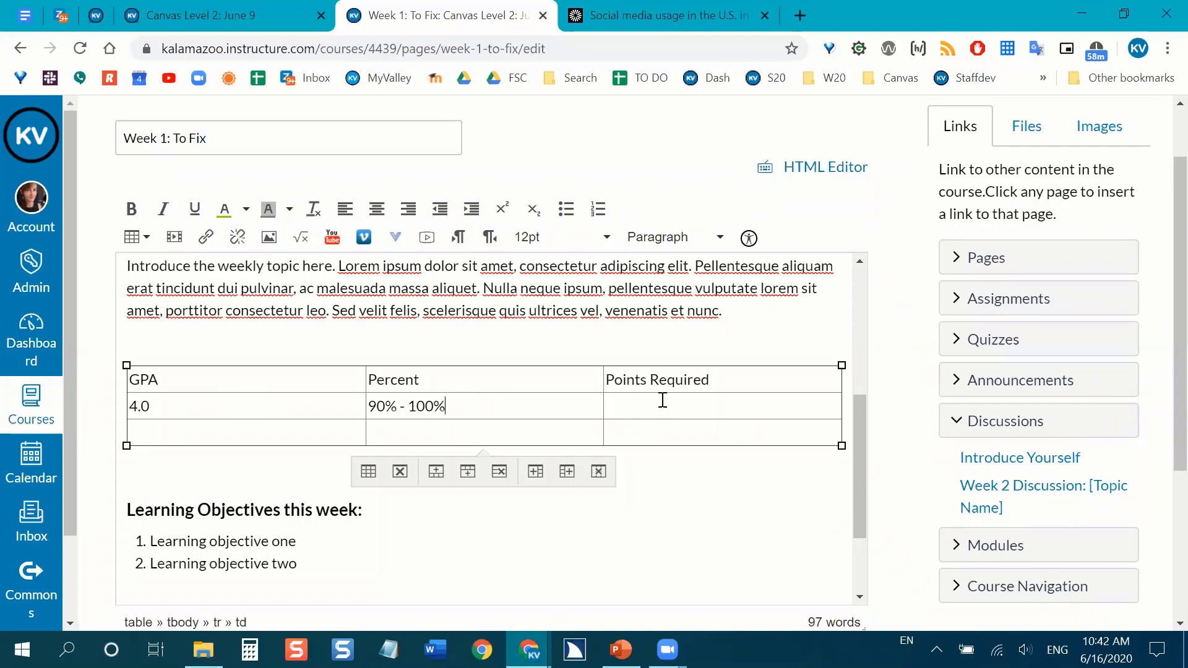
Fill the table's second row with 4.0, 90% - 100% and 90 - 100.
click(662, 400)
text(90 - 100)
Fill the table's third row with 3.5, 85% - 89% and 85 - 89.
click(233, 438)
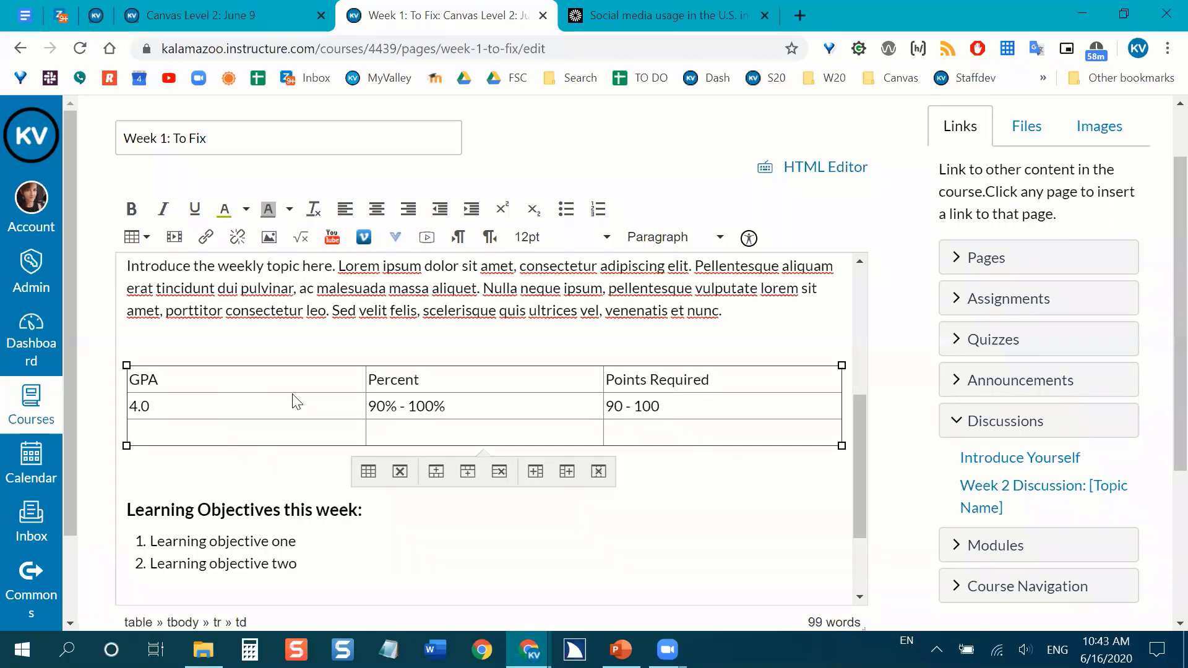
text(3.5)
click(413, 433)
text(85% - 89%)
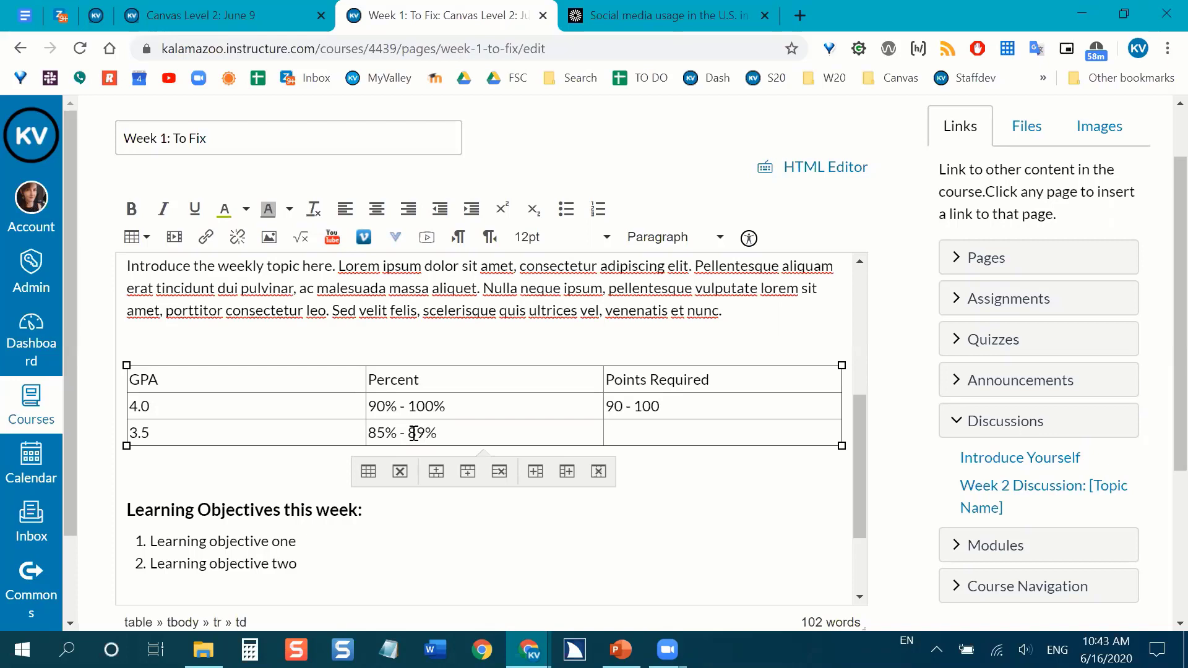
text(85 - 89)
Insert an empty row above the table's heading row and merge its three cells into one.
drag(268, 379, 600, 372)
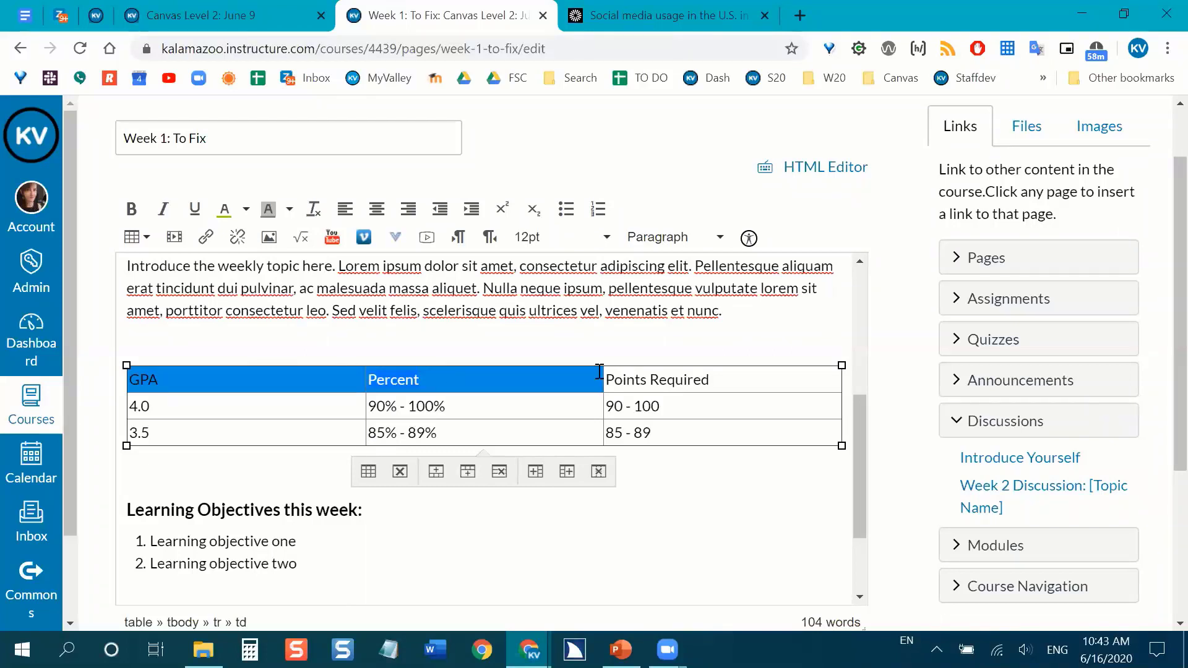
click(331, 380)
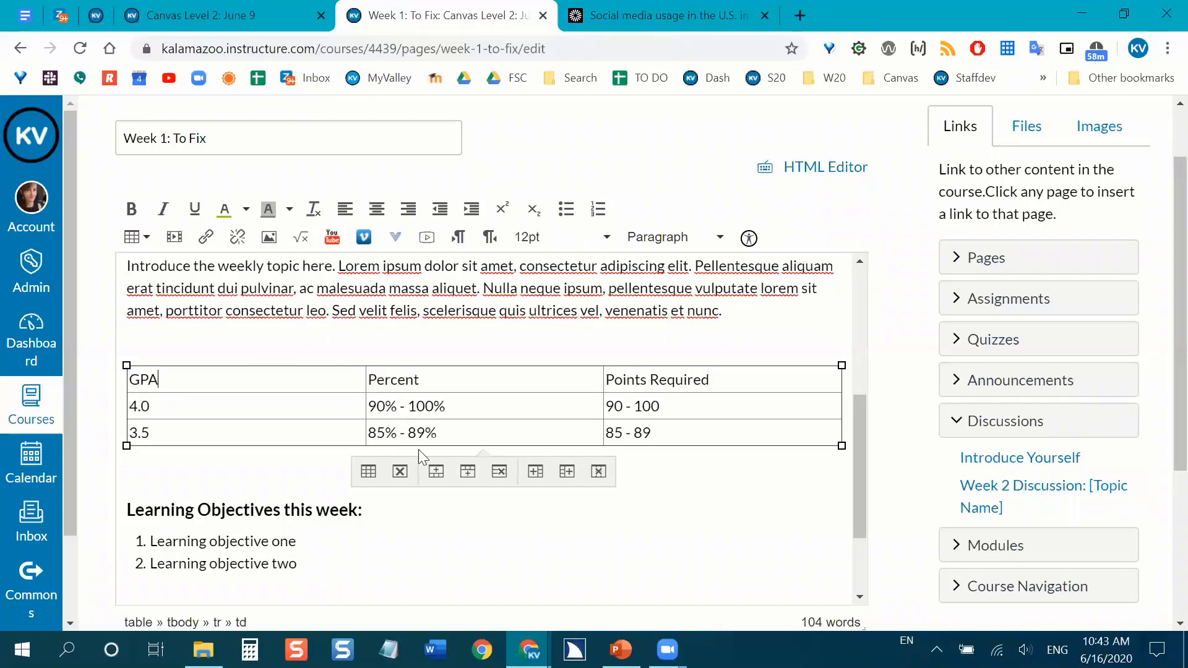
click(436, 470)
drag(350, 382, 657, 380)
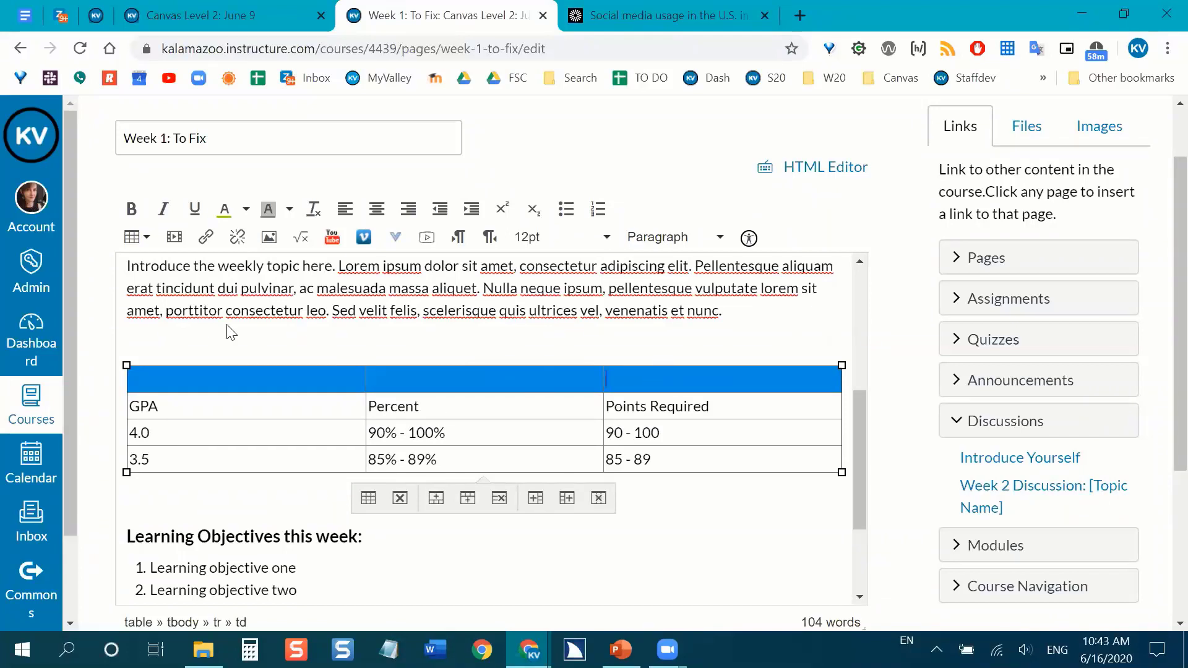
click(145, 241)
mouse_move(212, 365)
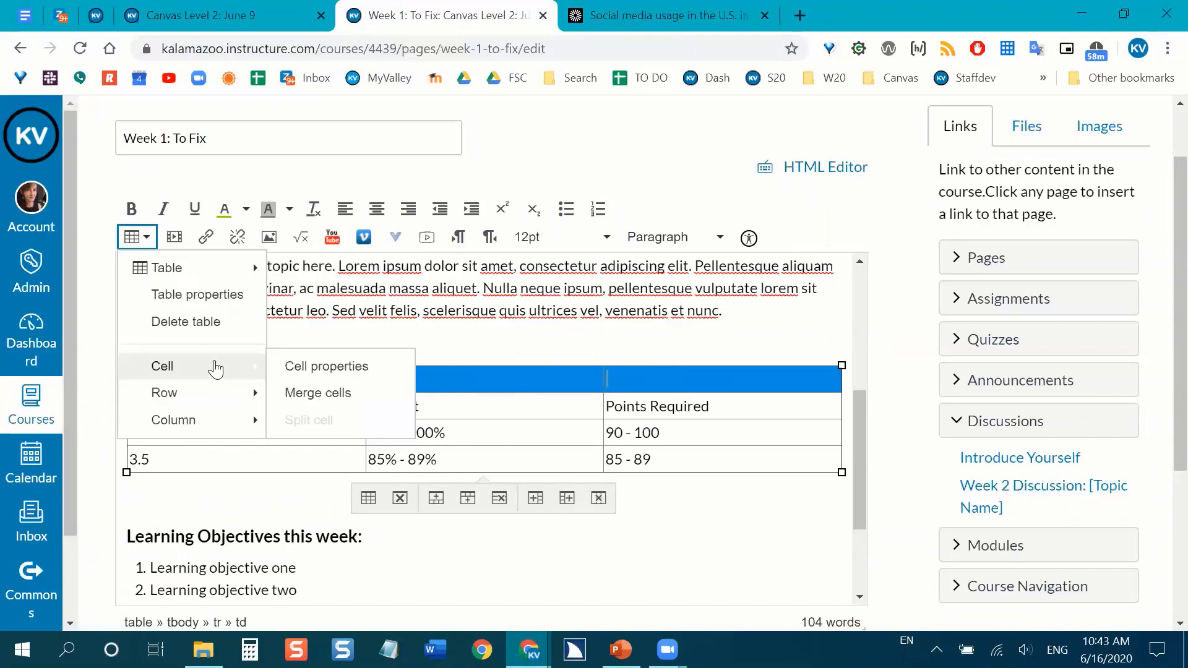
click(300, 390)
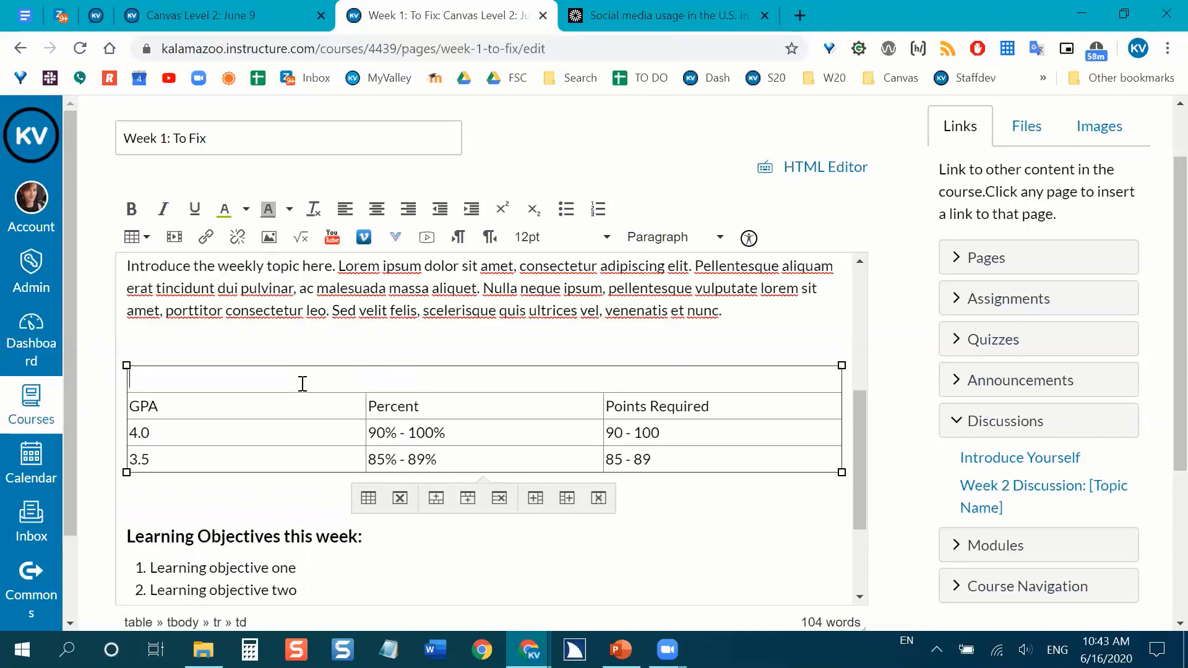
Enter the title "Points Required in Week 1" in the merged cell above the column headings.
text(Grad)
key(BackSpace)
key(BackSpace)
key(BackSpace)
text(Poin)
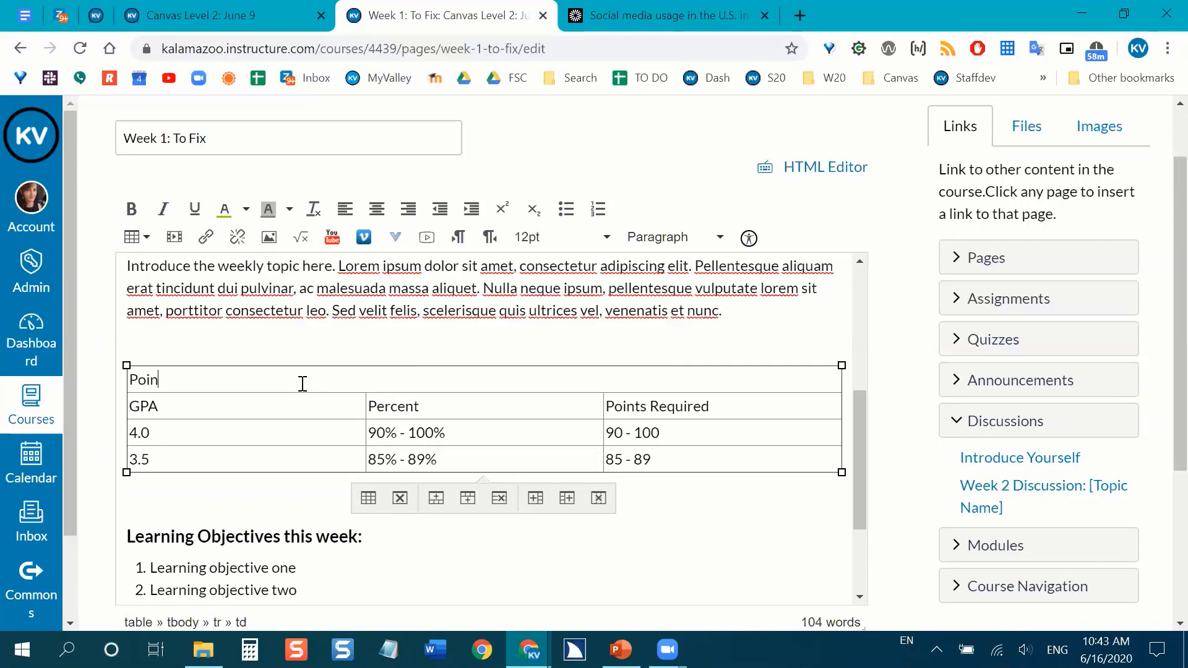
text(ts REquire)
key(BackSpace)
key(BackSpace)
key(BackSpace)
key(BackSpace)
key(BackSpace)
text(equired in Week 1)
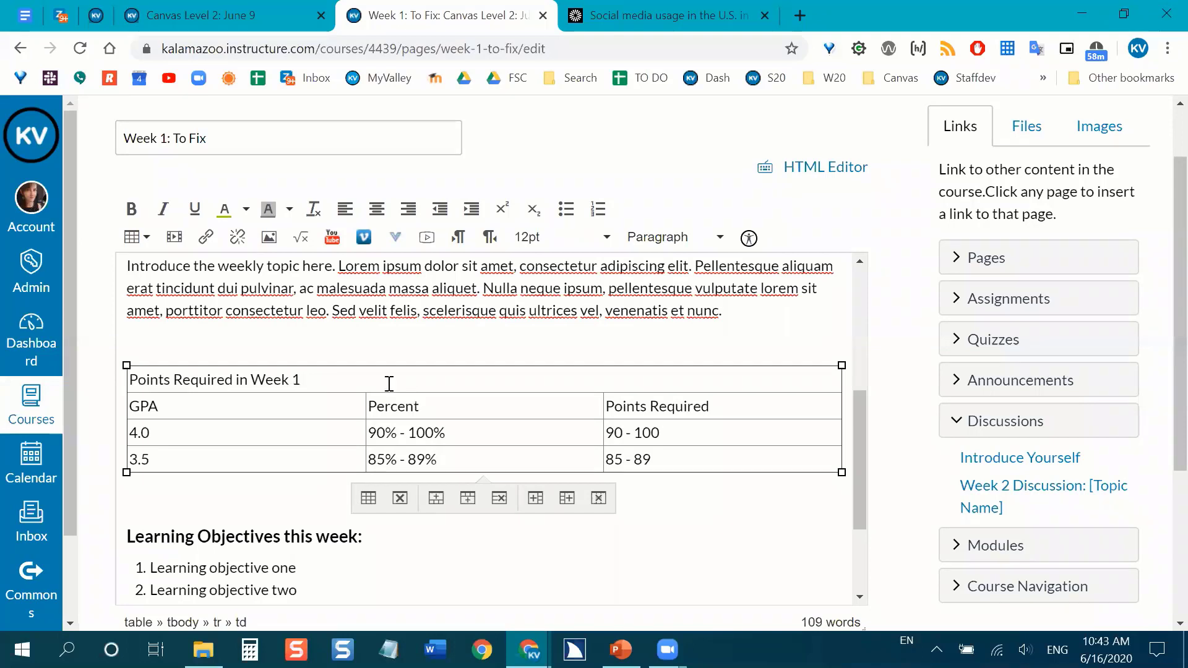
Undo the title text, the cell merge and the extra row above the table's column headings.
key(ctrl+z)
key(ctrl+z)
key(ctrl+z)
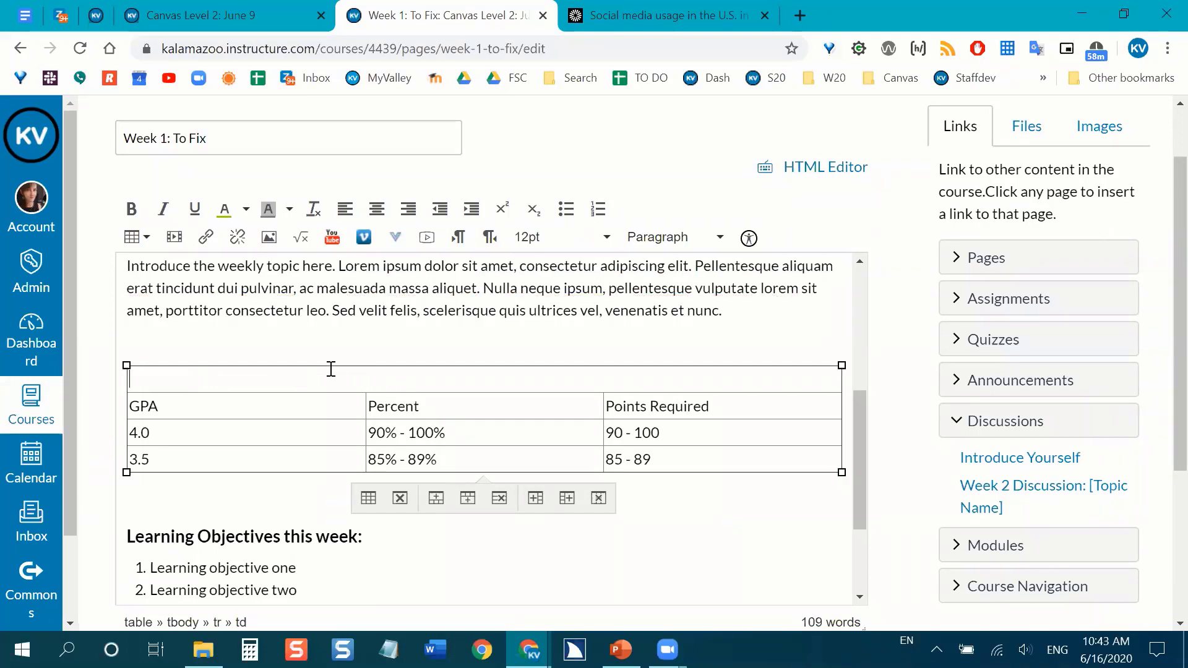
Add a Header 3 title reading "Week 1 Grades" on the blank line above the table.
click(290, 335)
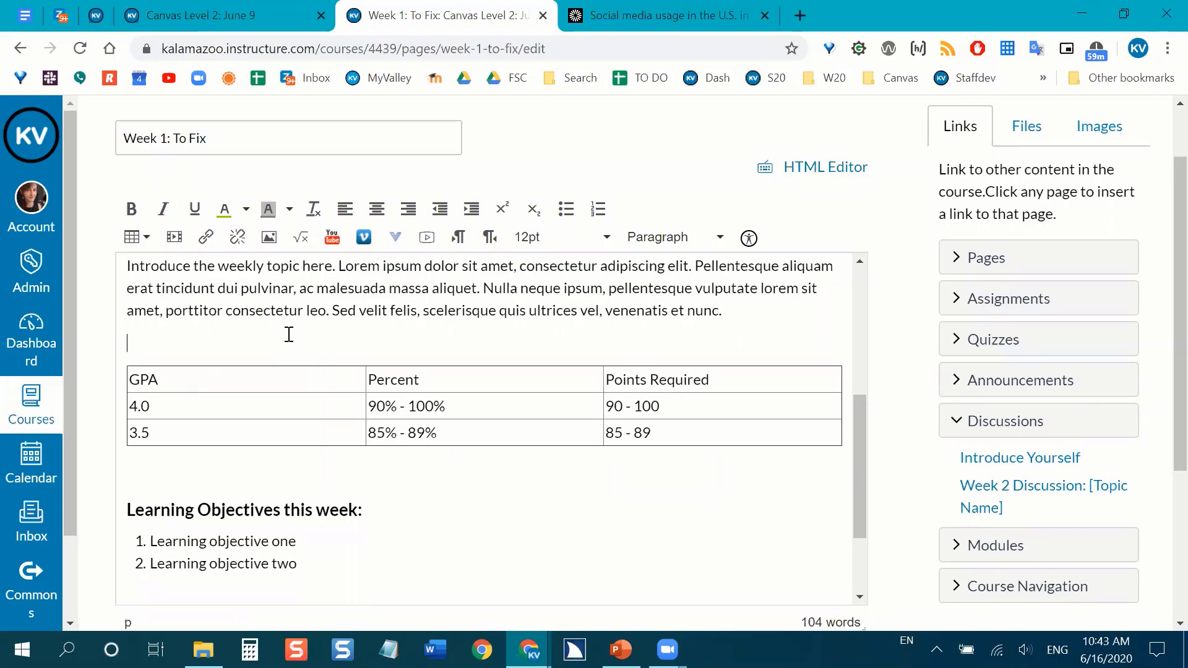
click(683, 247)
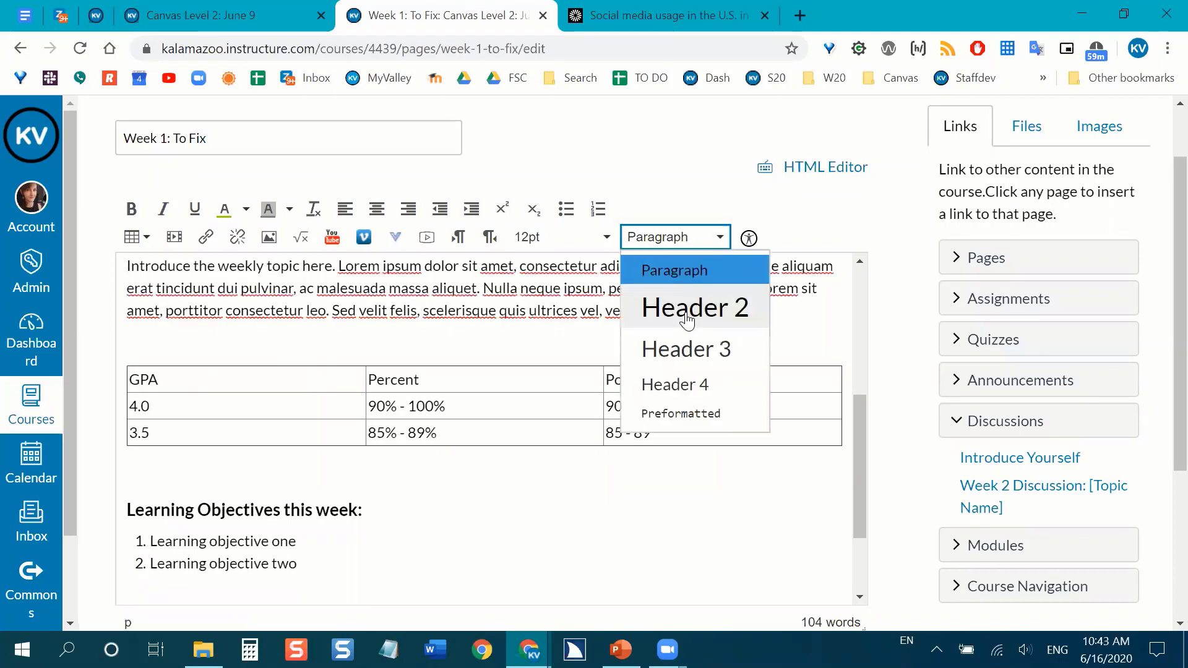
key(Return)
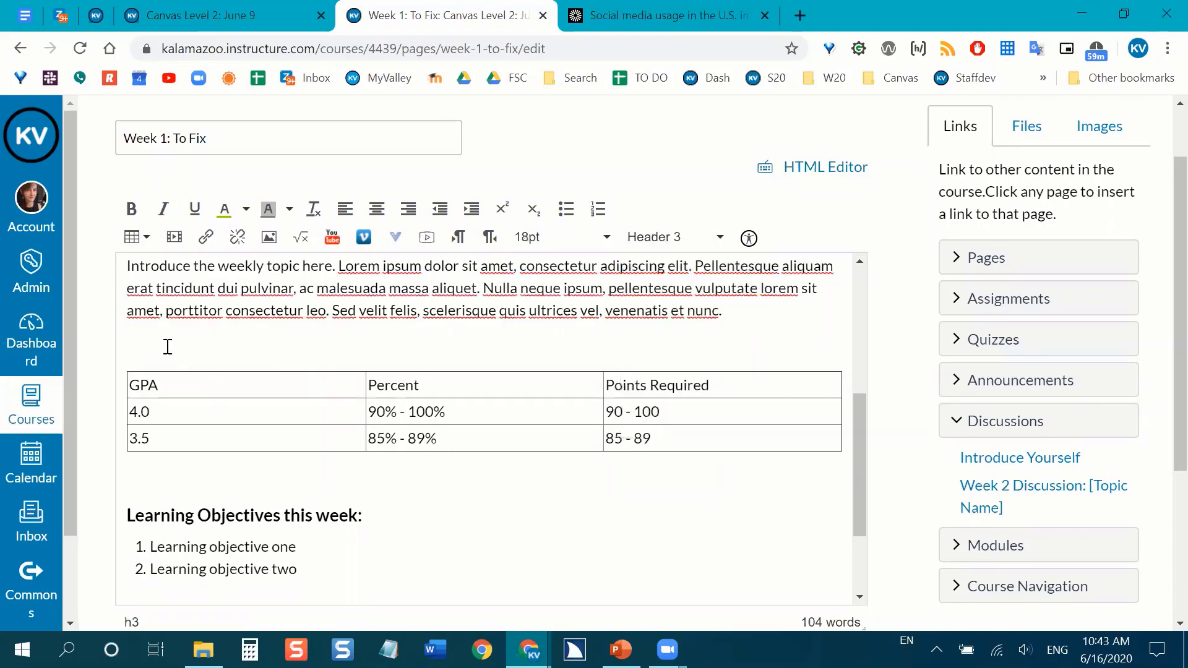
text(Week 1 Grades)
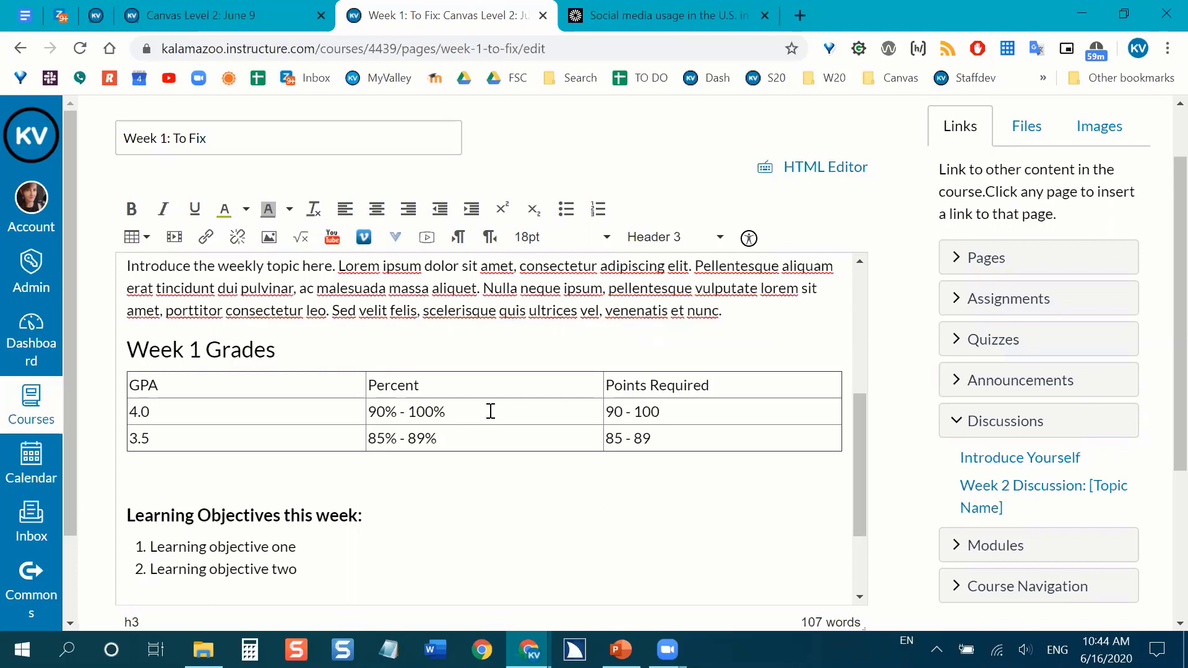
Replace the "Percent" column heading in the table with "Grade".
drag(509, 385, 666, 387)
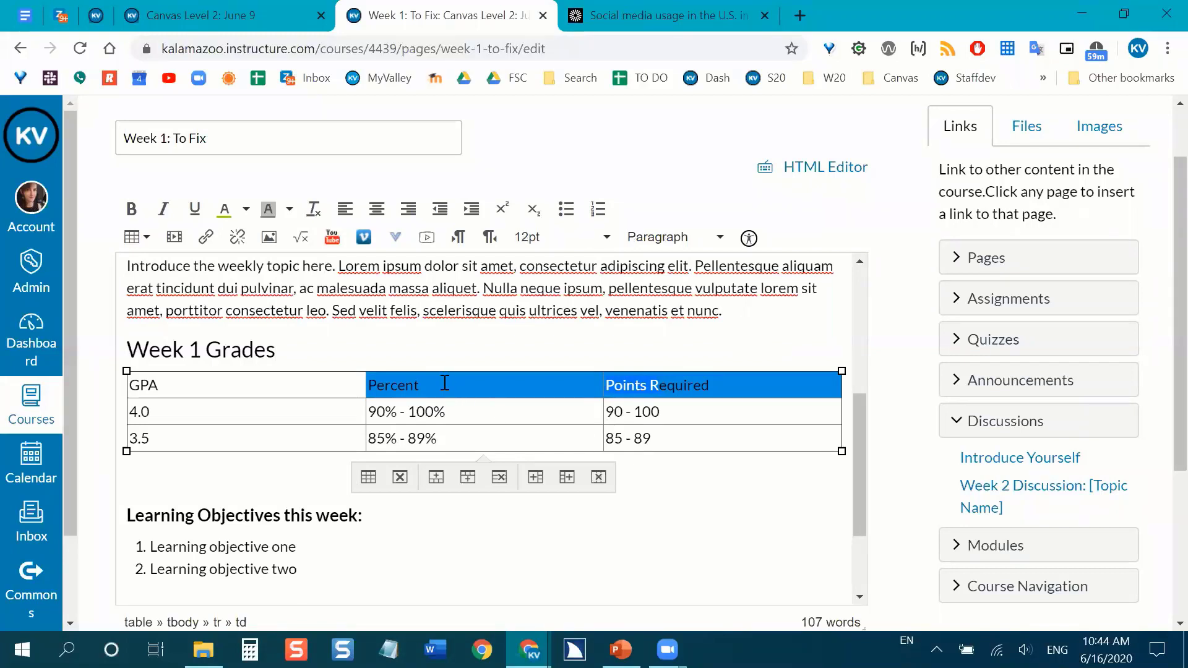
drag(432, 385, 368, 386)
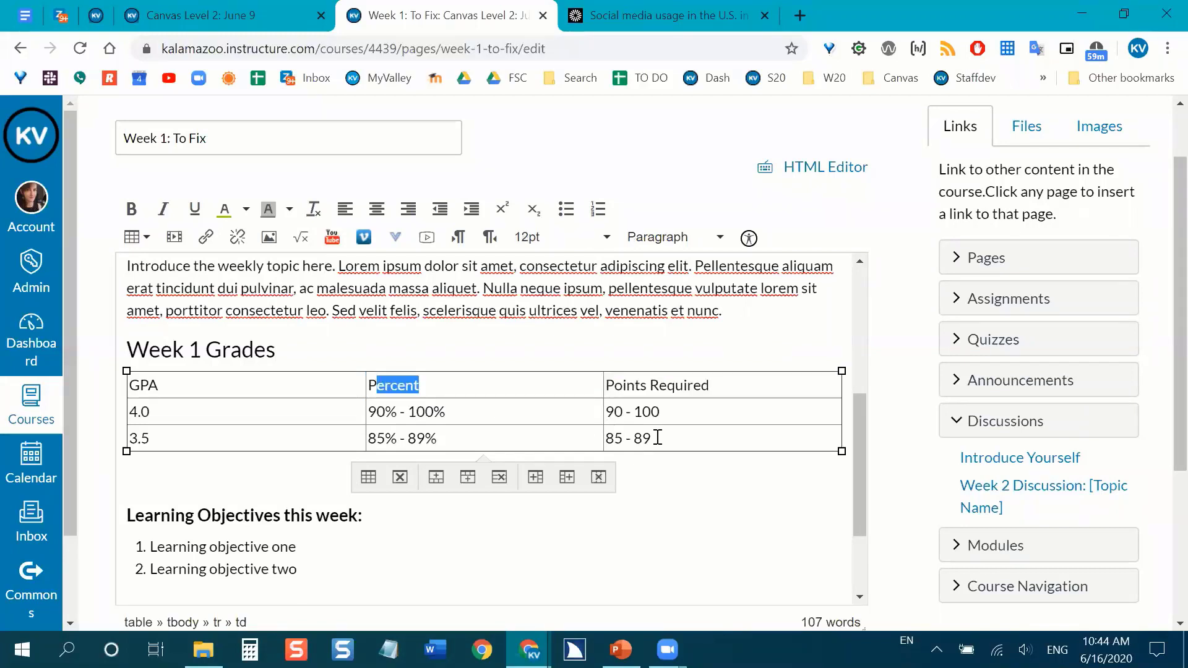
text(P)
key(BackSpace)
text(Grade)
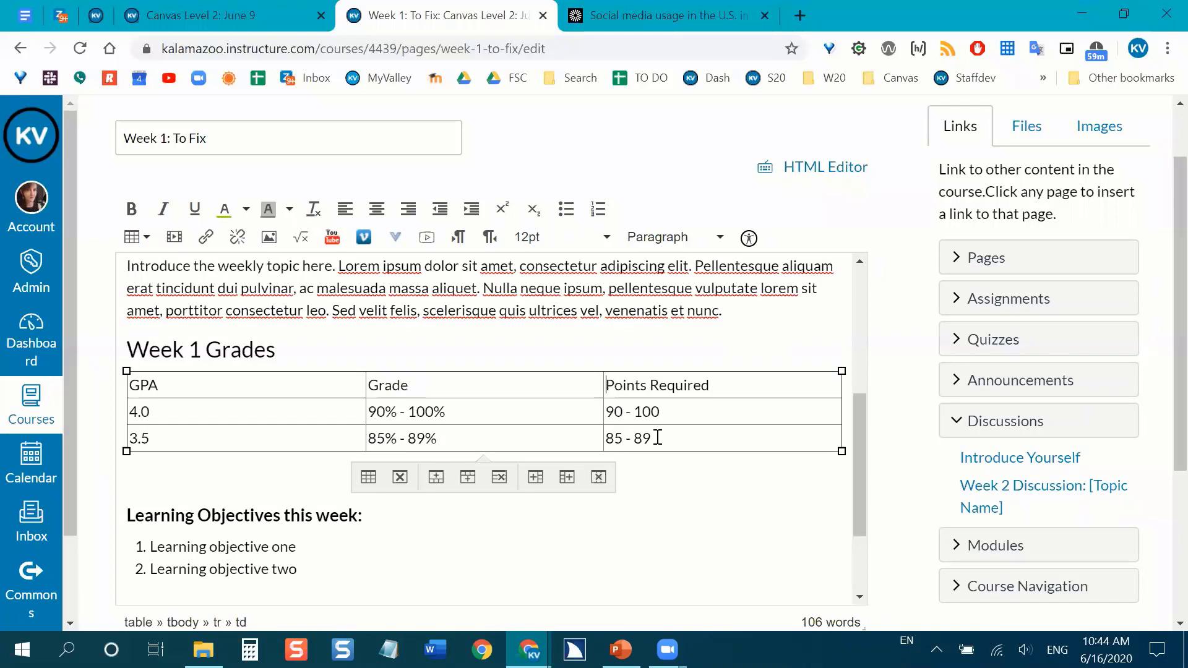
Replace the "Points Required" column heading in the table with "Grade".
key(Tab)
text(G)
key(ctrl+a)
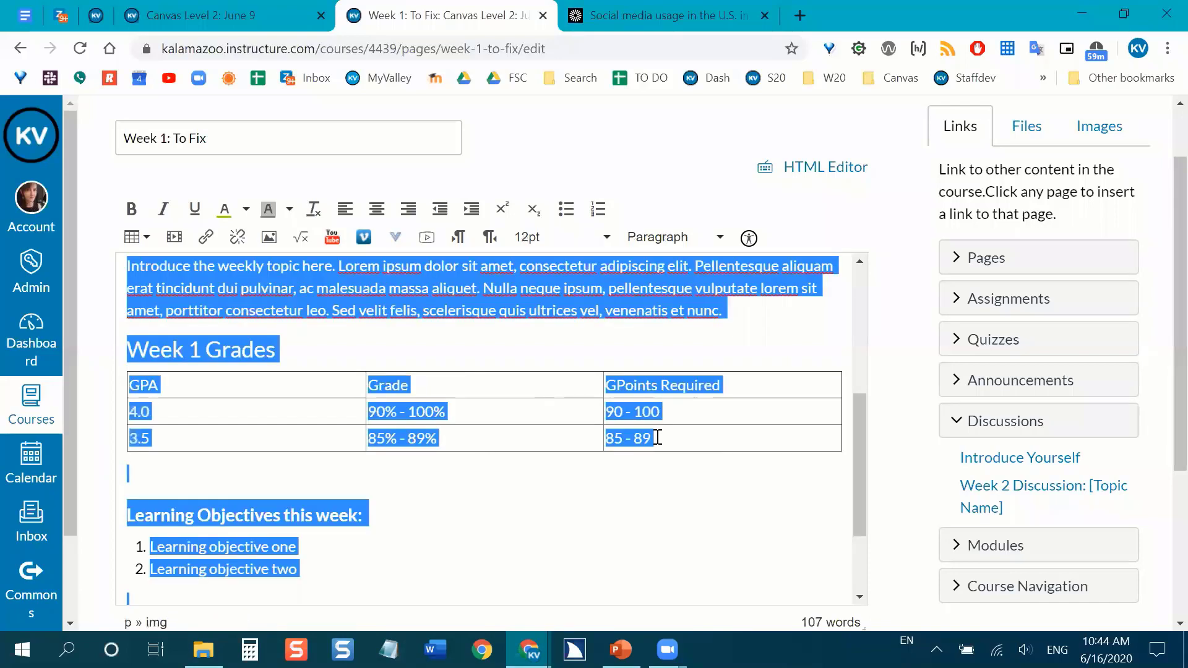
triple_click(649, 386)
text(Grade)
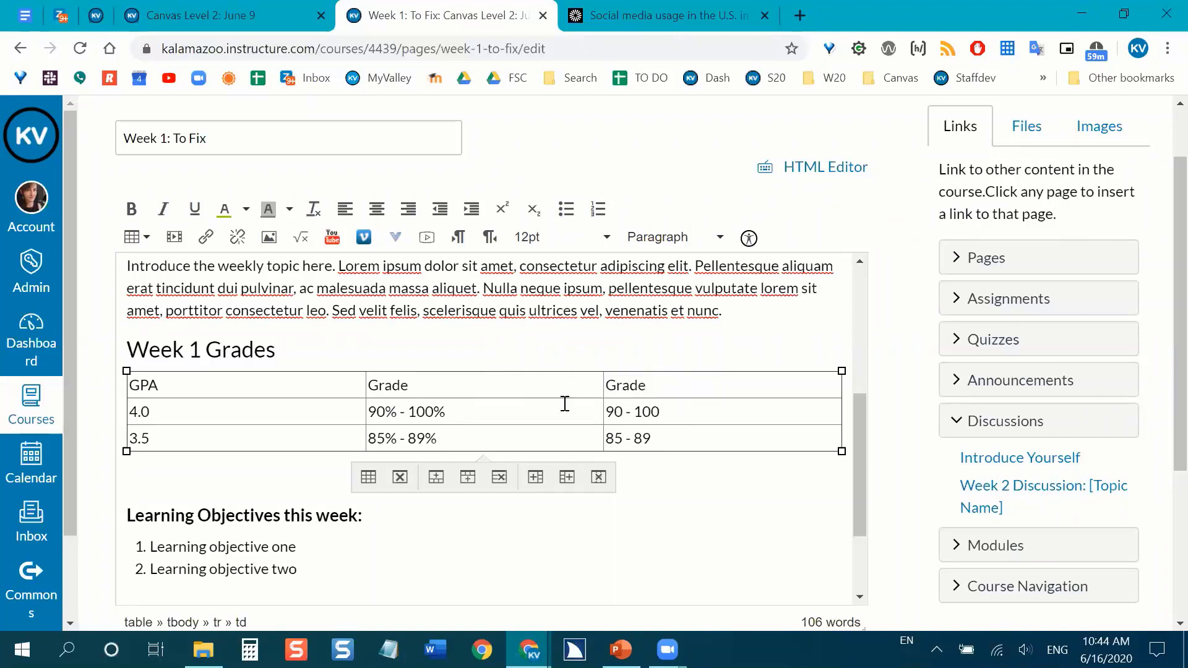
Undo both "Grade" replacements in the table's heading row.
key(ctrl+z)
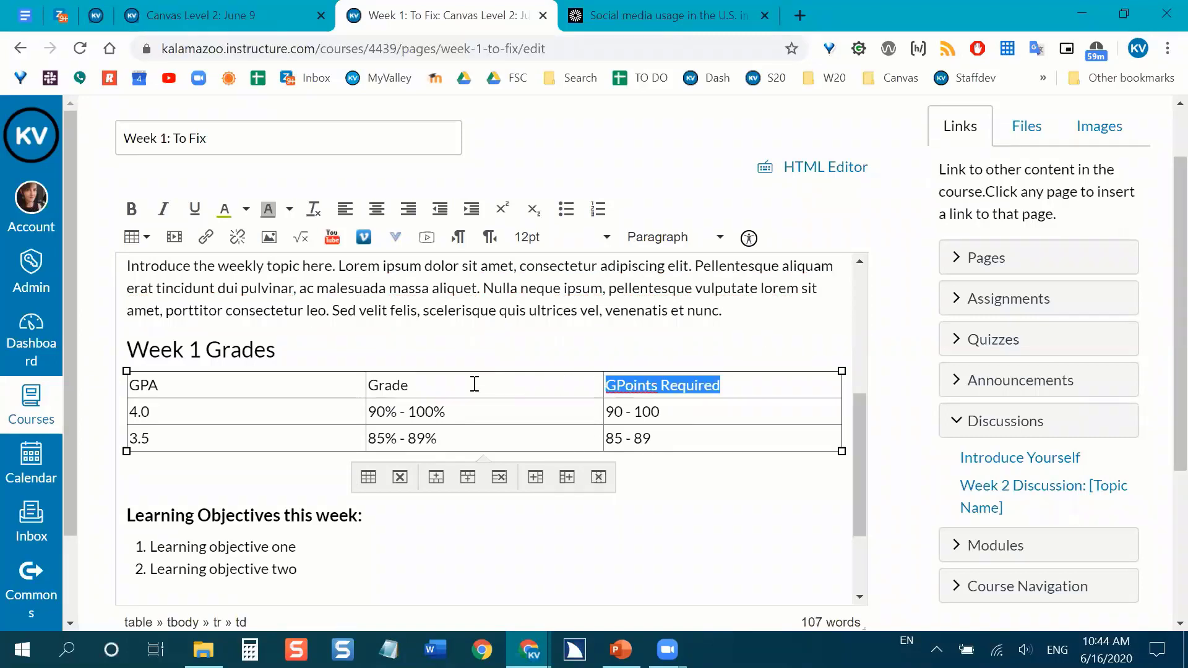
key(ctrl+z)
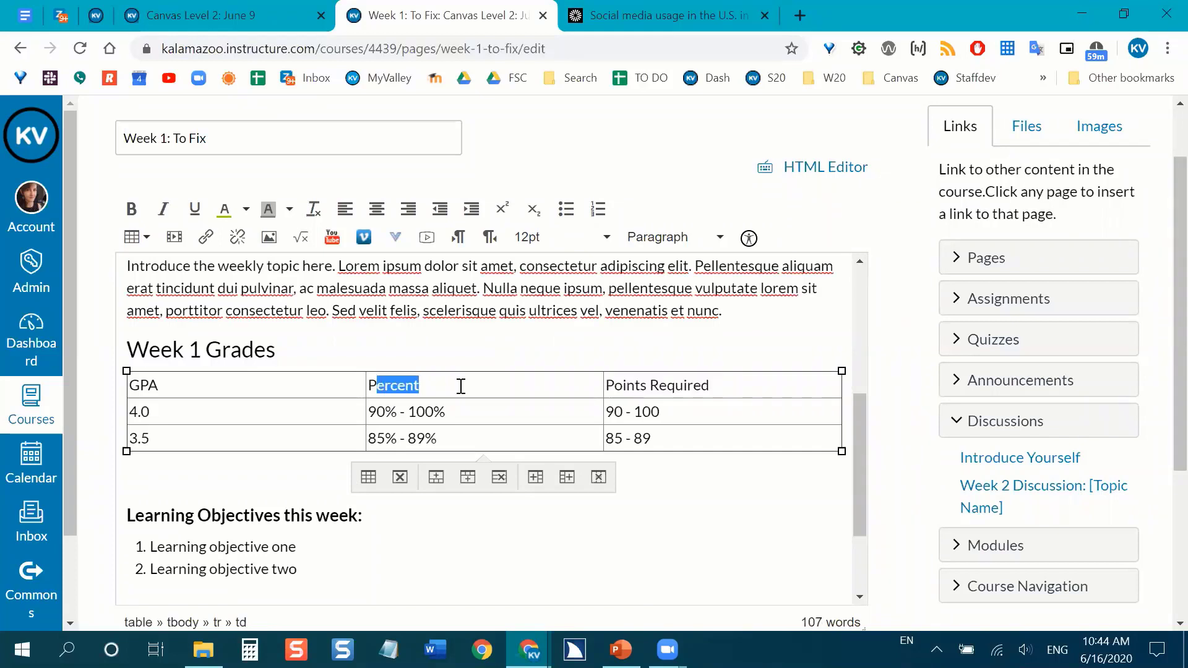
click(470, 417)
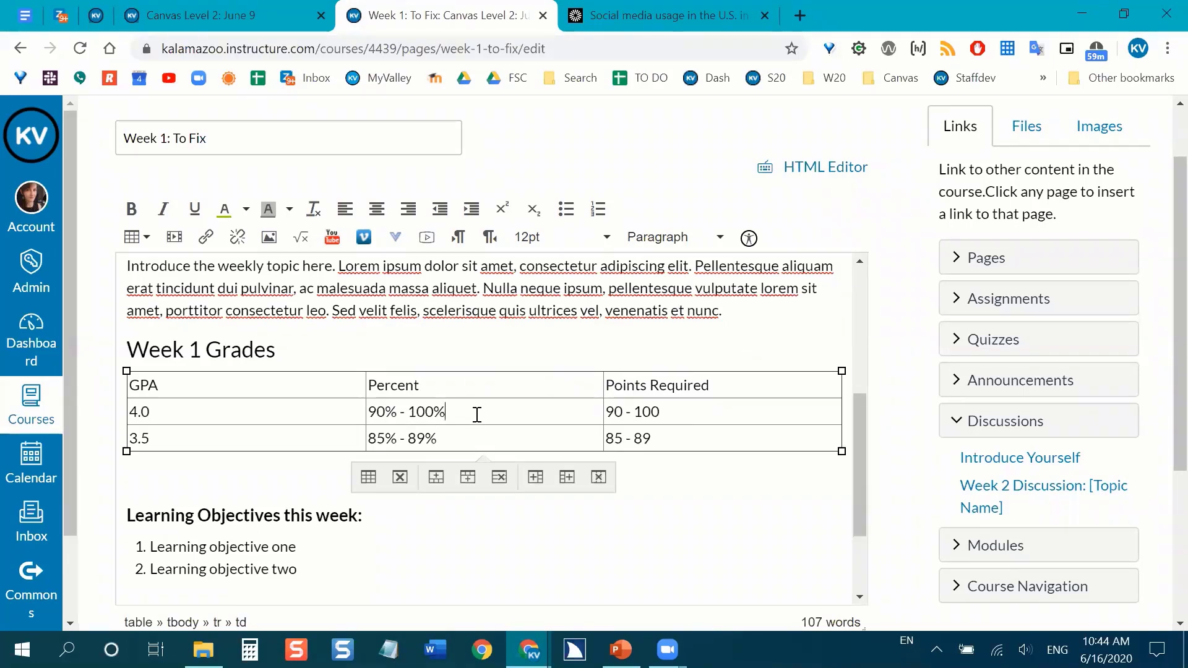
Run the accessibility check and apply the caption "Points required to earn each grade for assignment week 1." to the grades table.
click(750, 239)
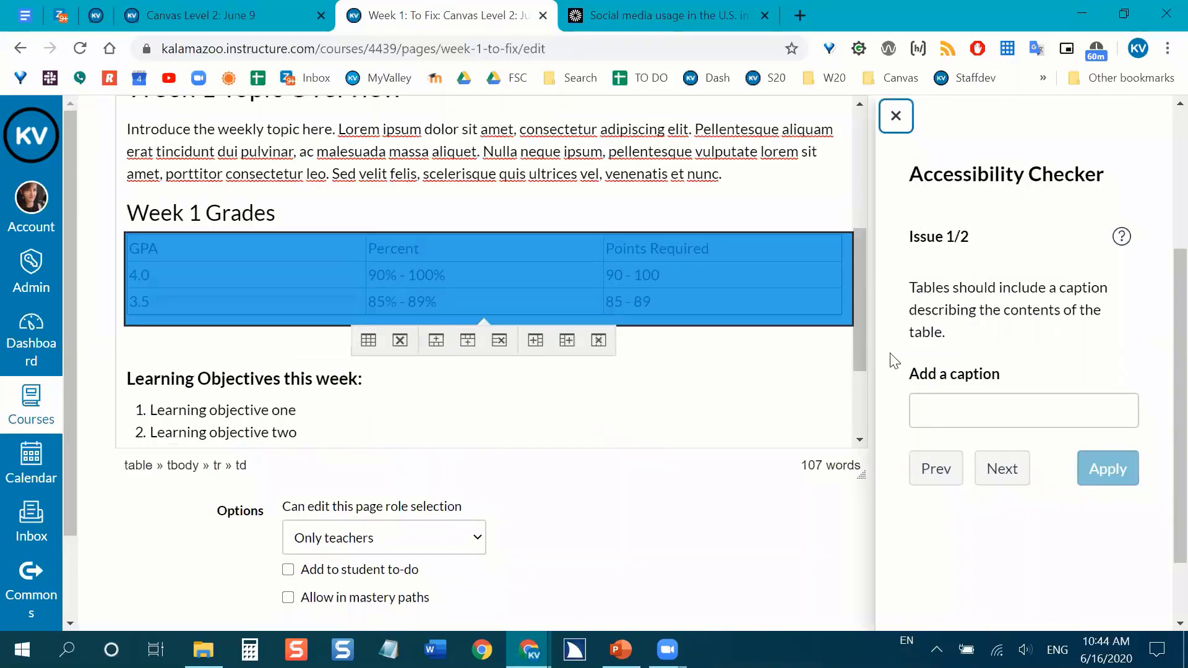
click(950, 407)
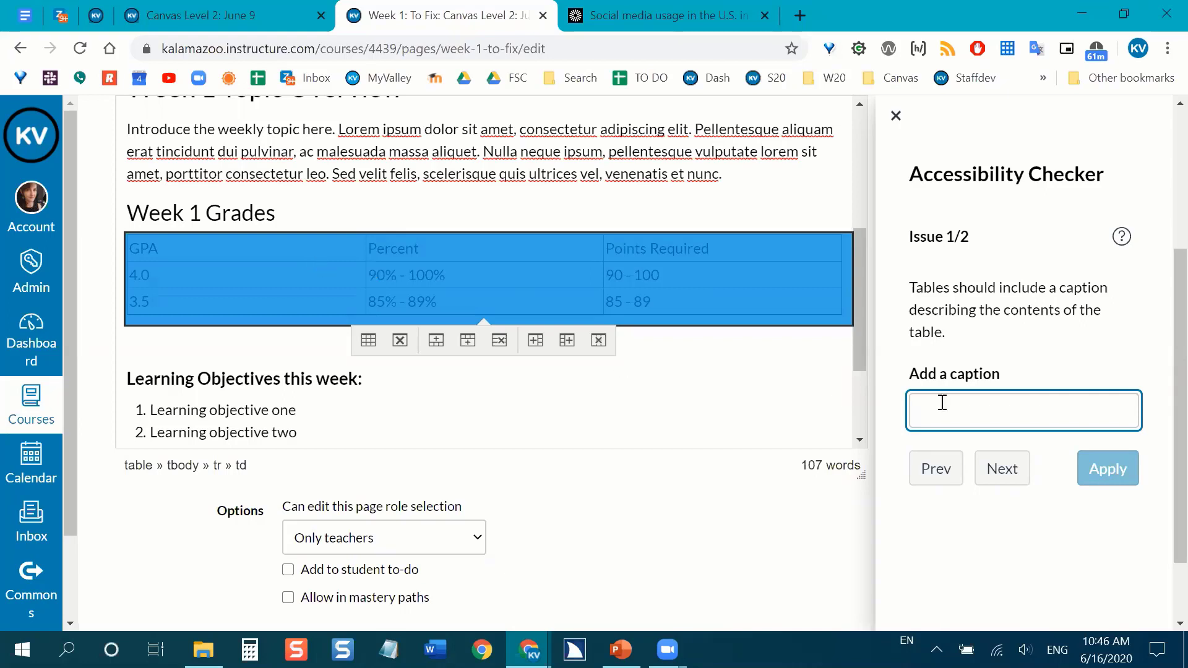
text(Points re)
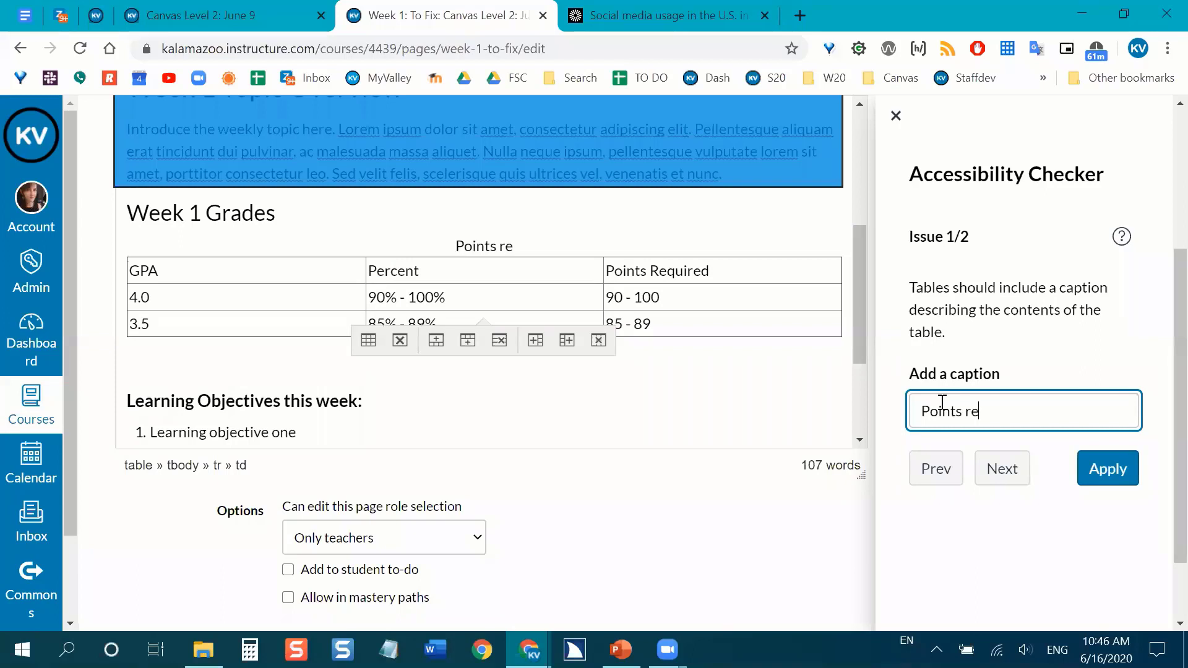
text(quired to earn)
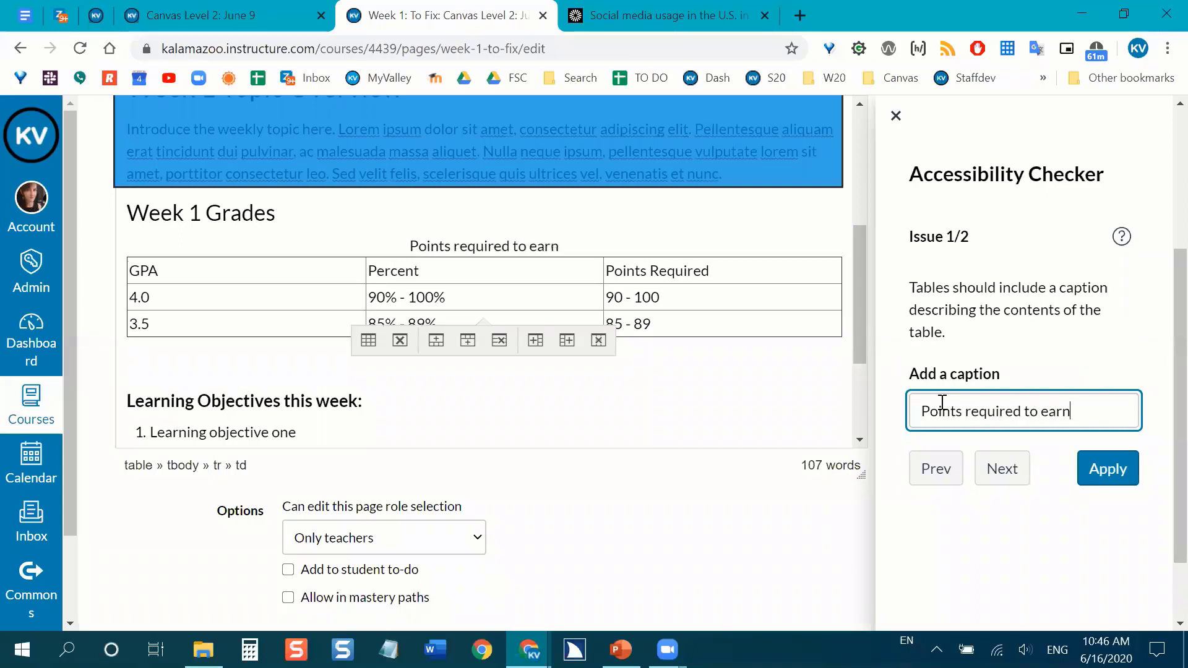
text( eac)
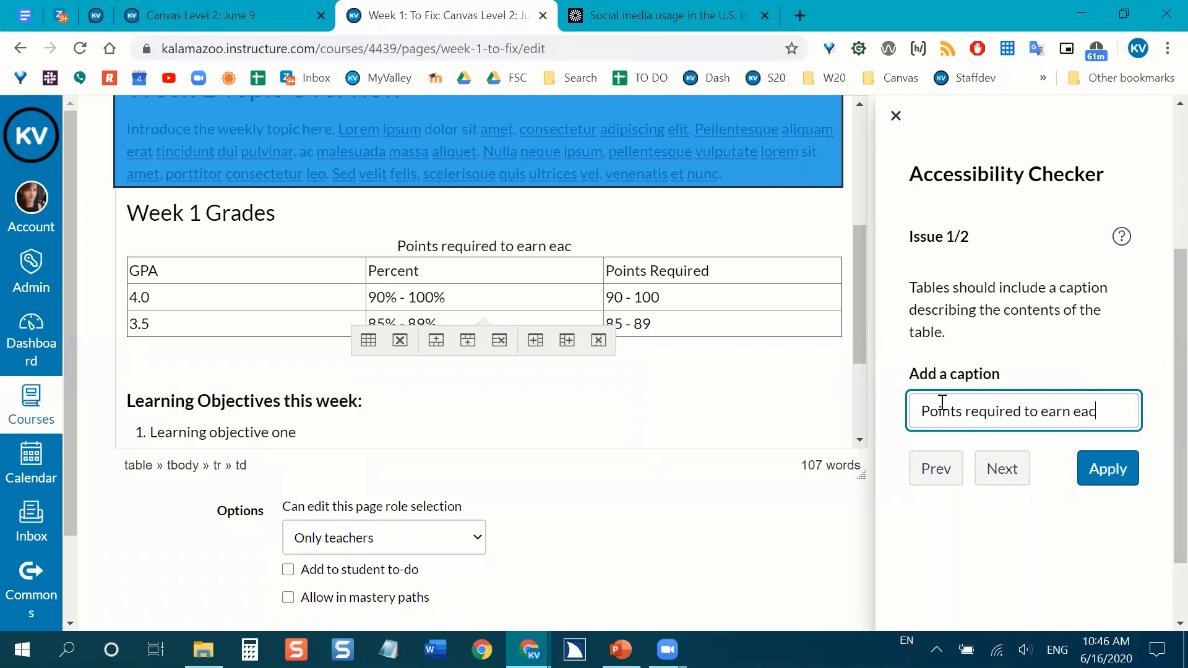
text(h grade f)
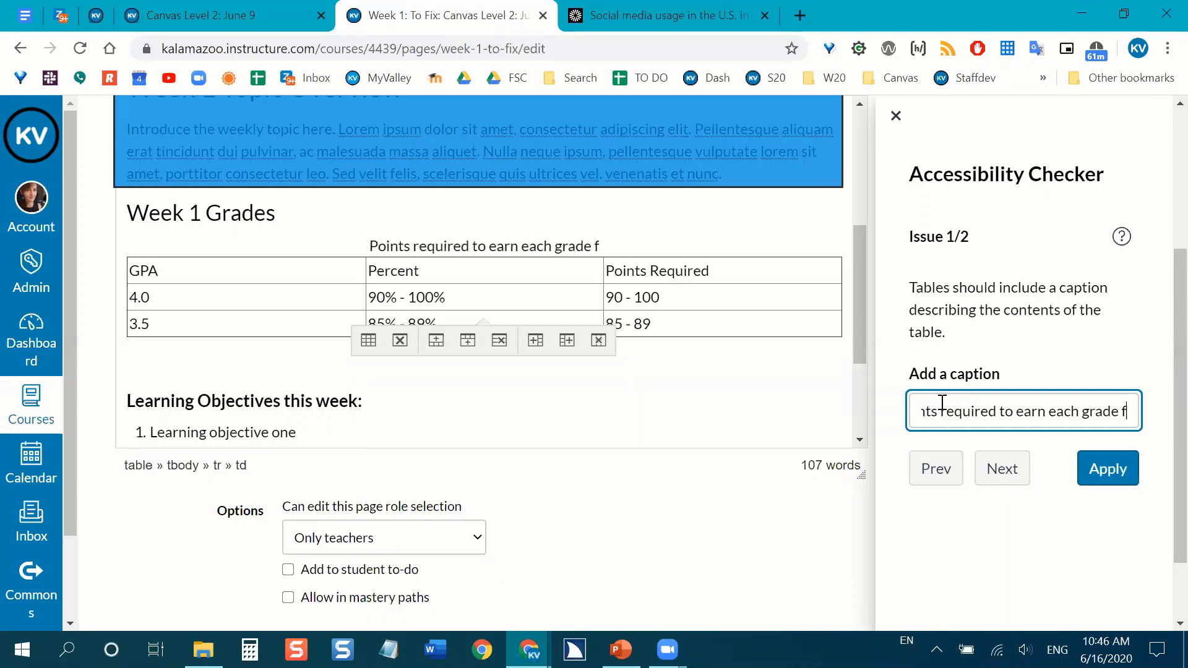
text(or assignment week 1)
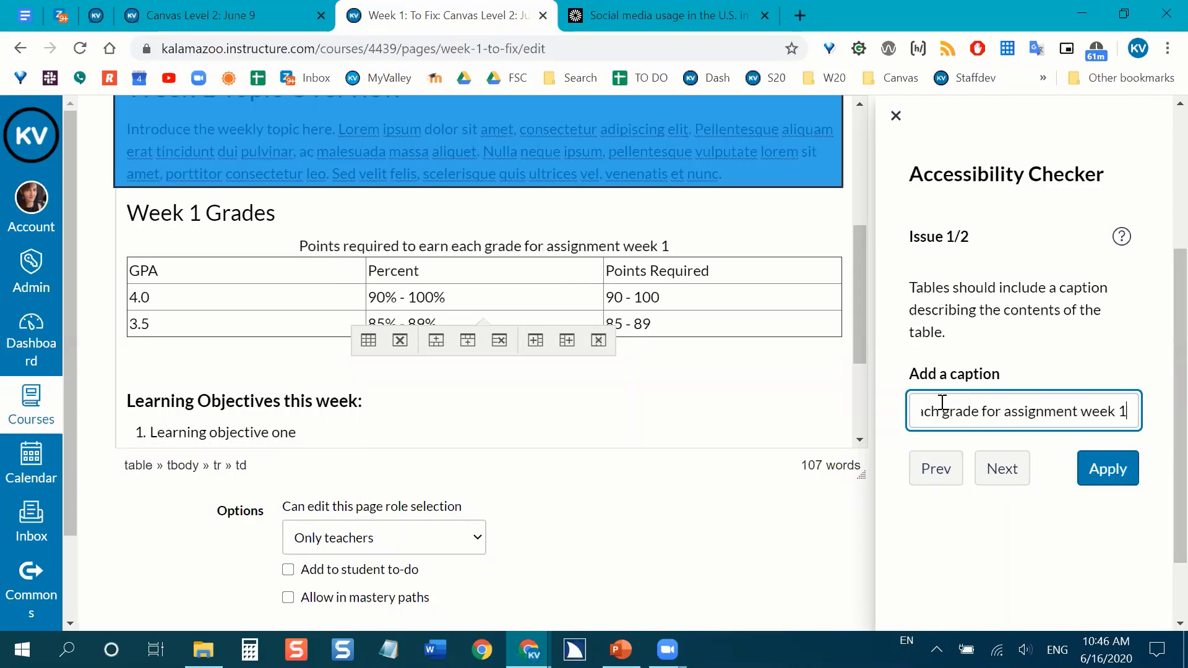
text(.)
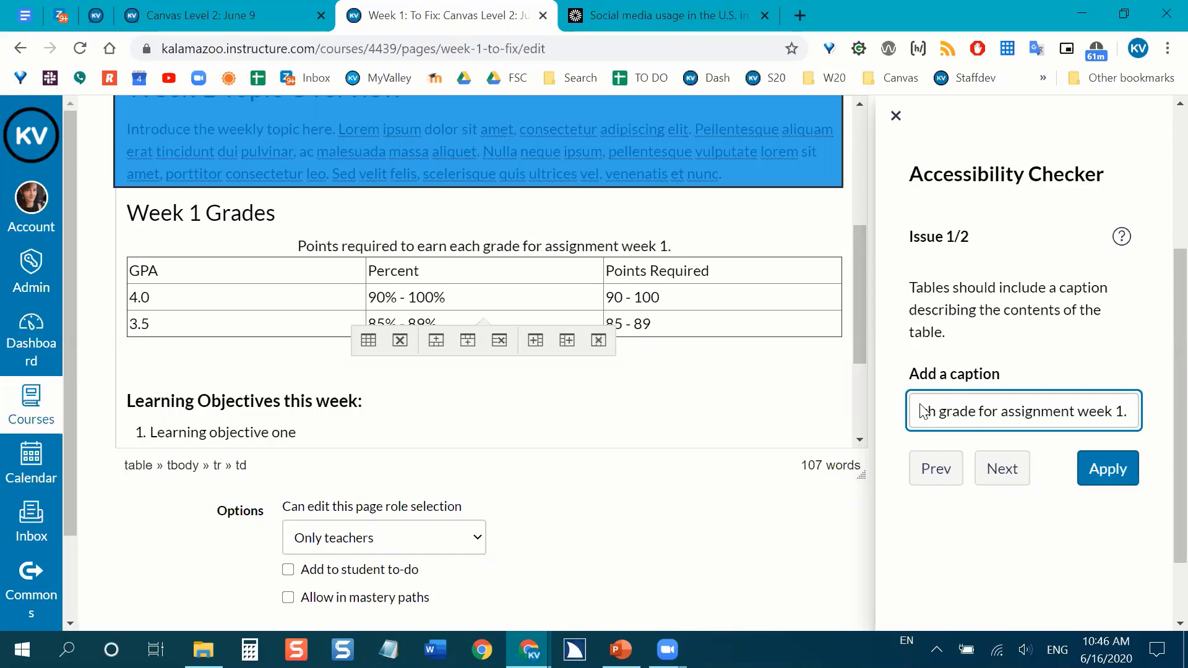
click(1128, 473)
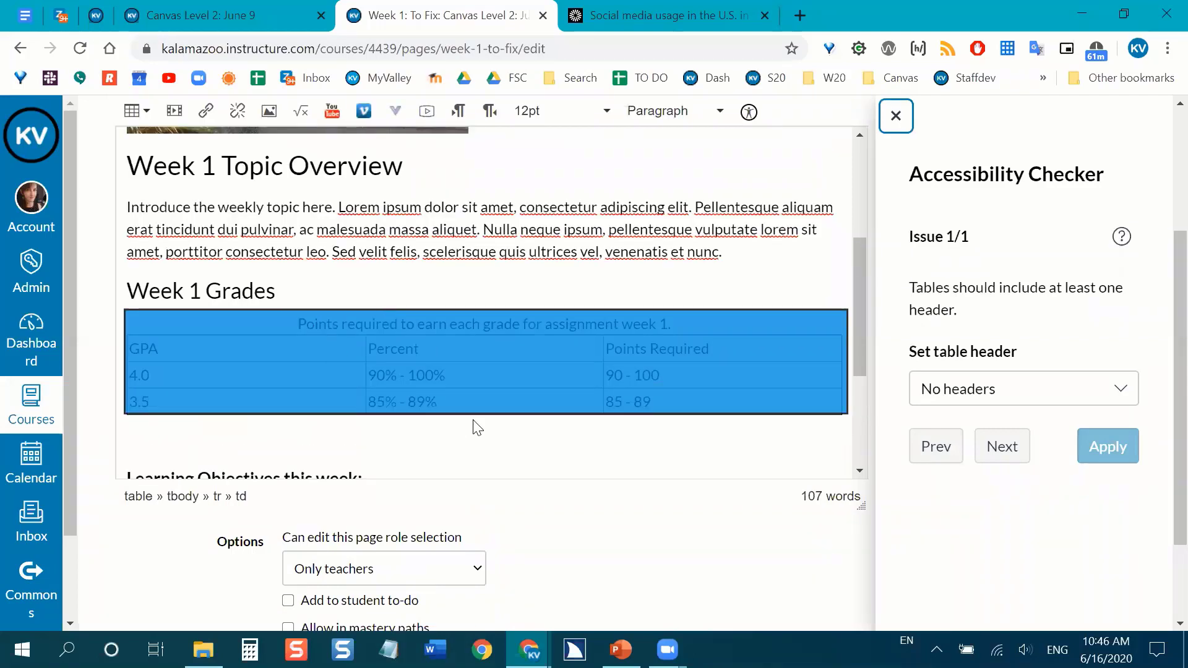
Choose Header row as the table header for the grades table in the accessibility check.
click(483, 437)
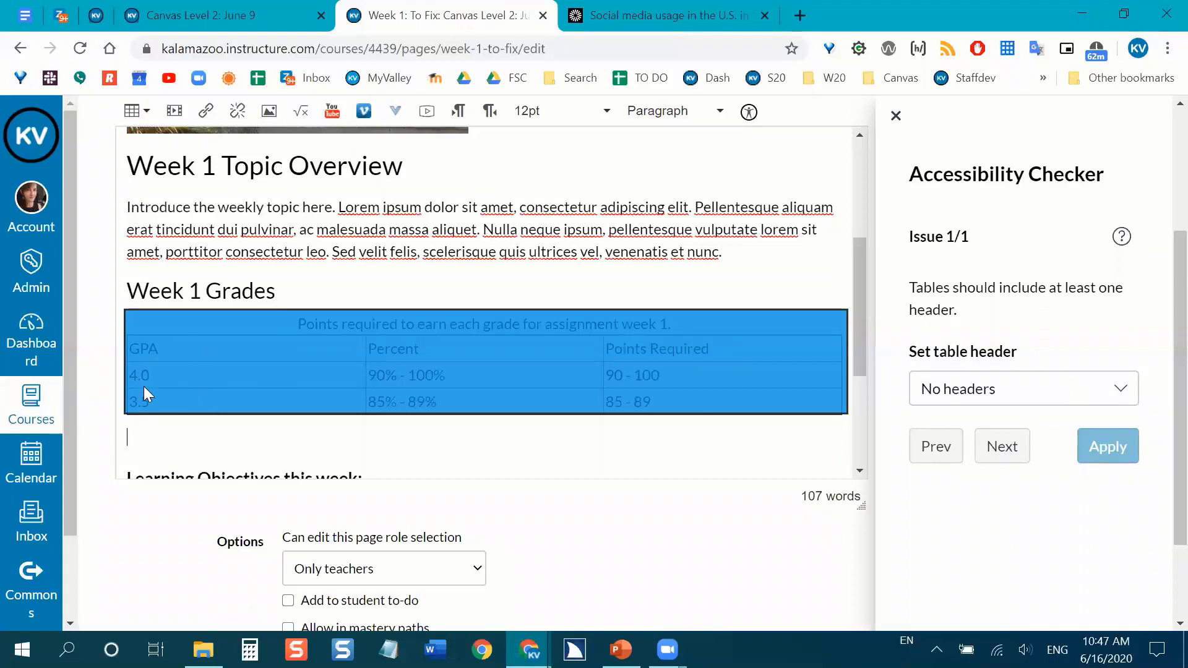
click(1012, 389)
click(1012, 389)
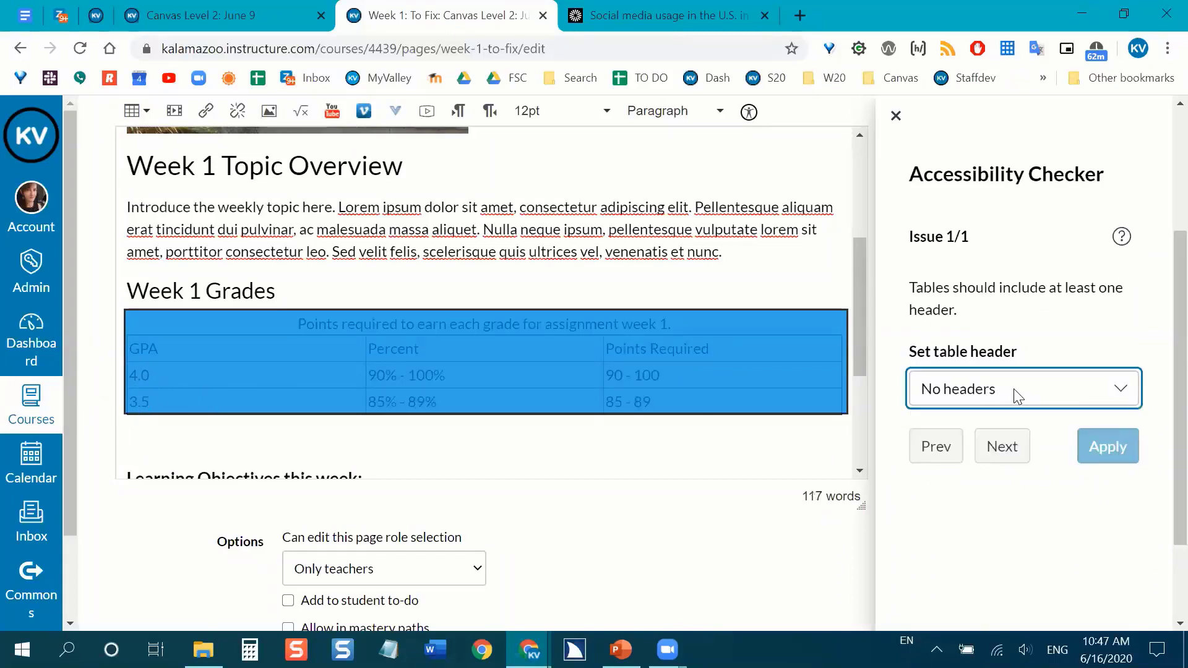
click(1018, 391)
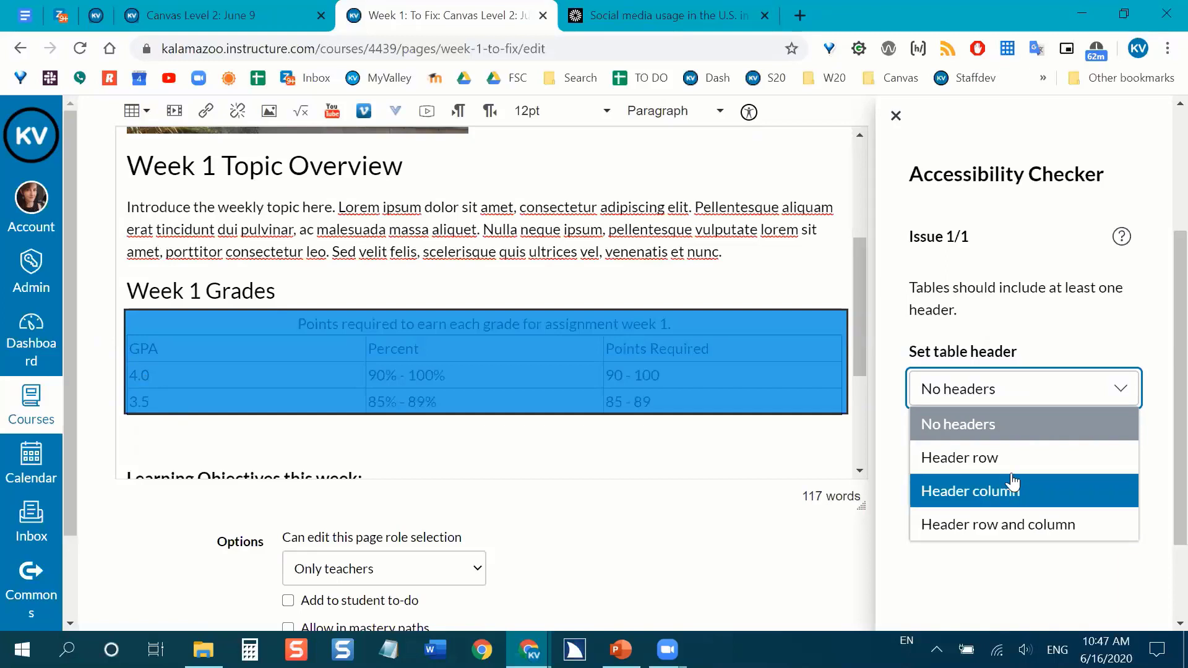
click(961, 471)
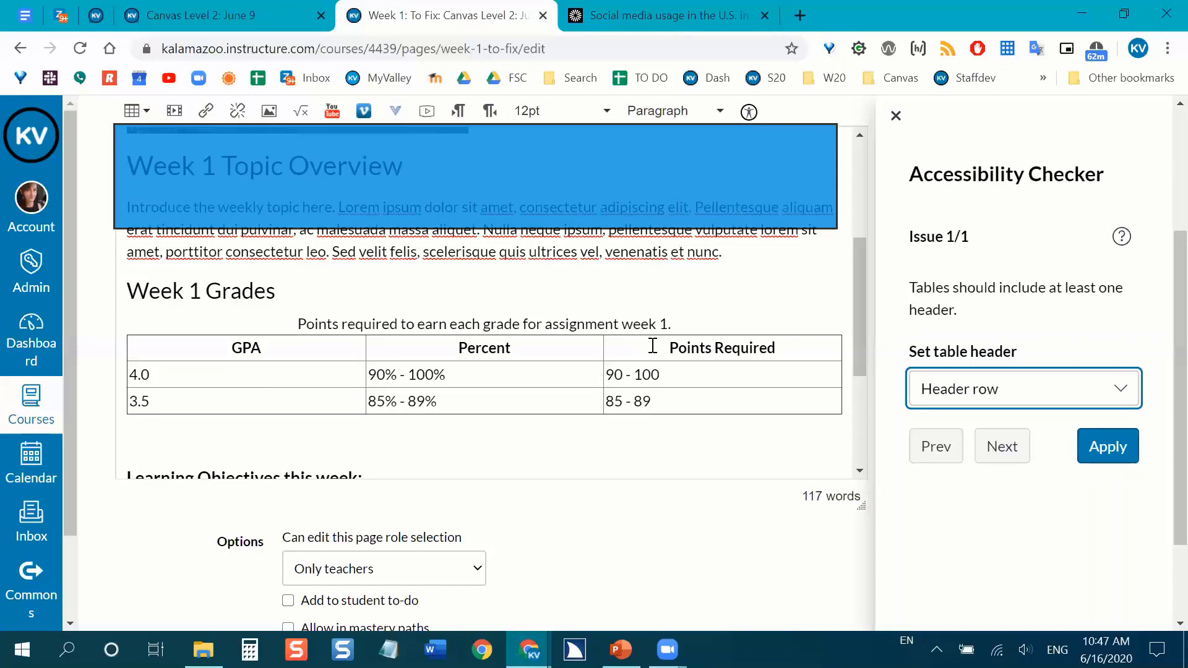
Try the Header row and column option on the grades table, and return it to Header row.
click(958, 407)
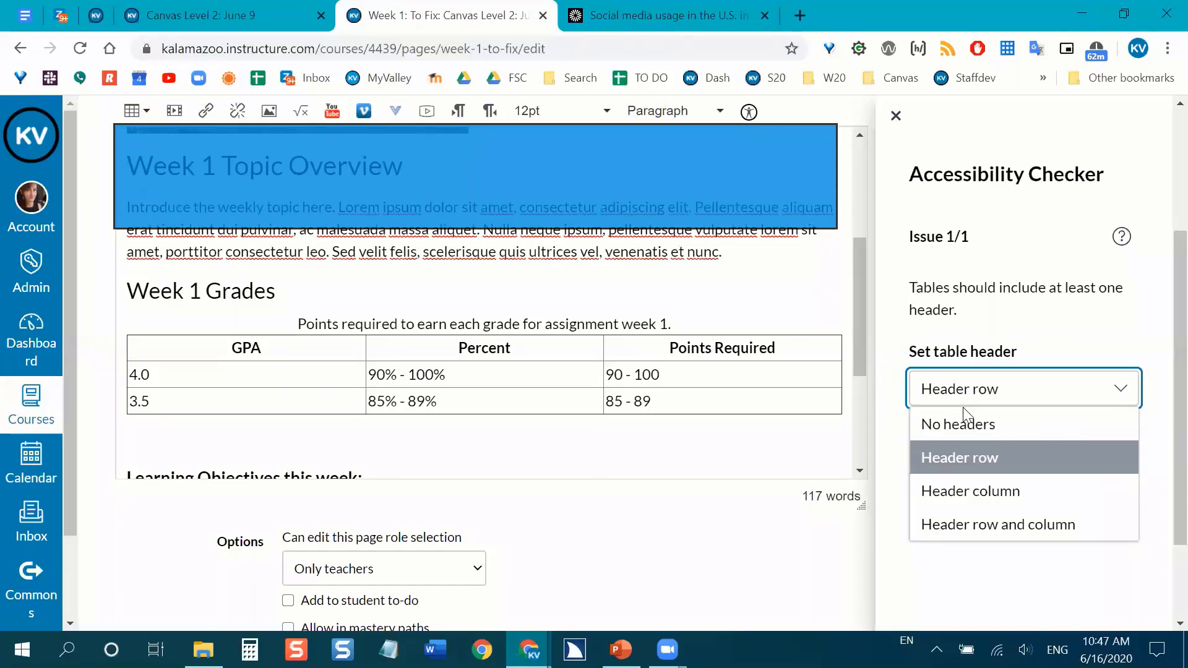
click(971, 525)
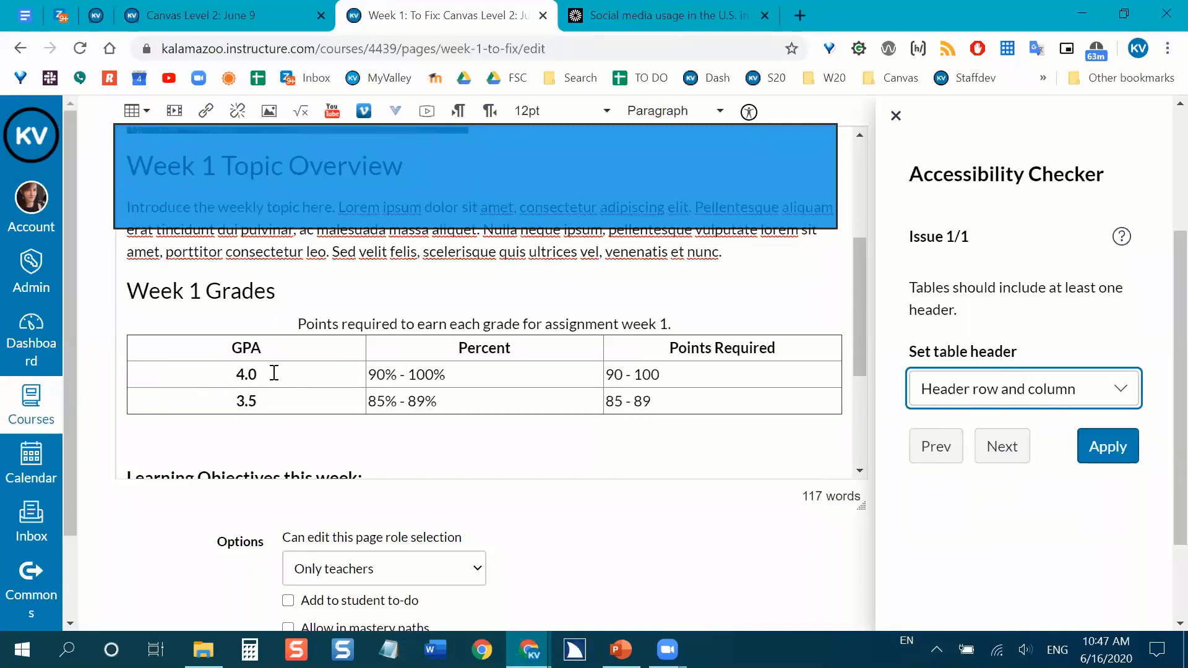
click(1096, 391)
click(1044, 464)
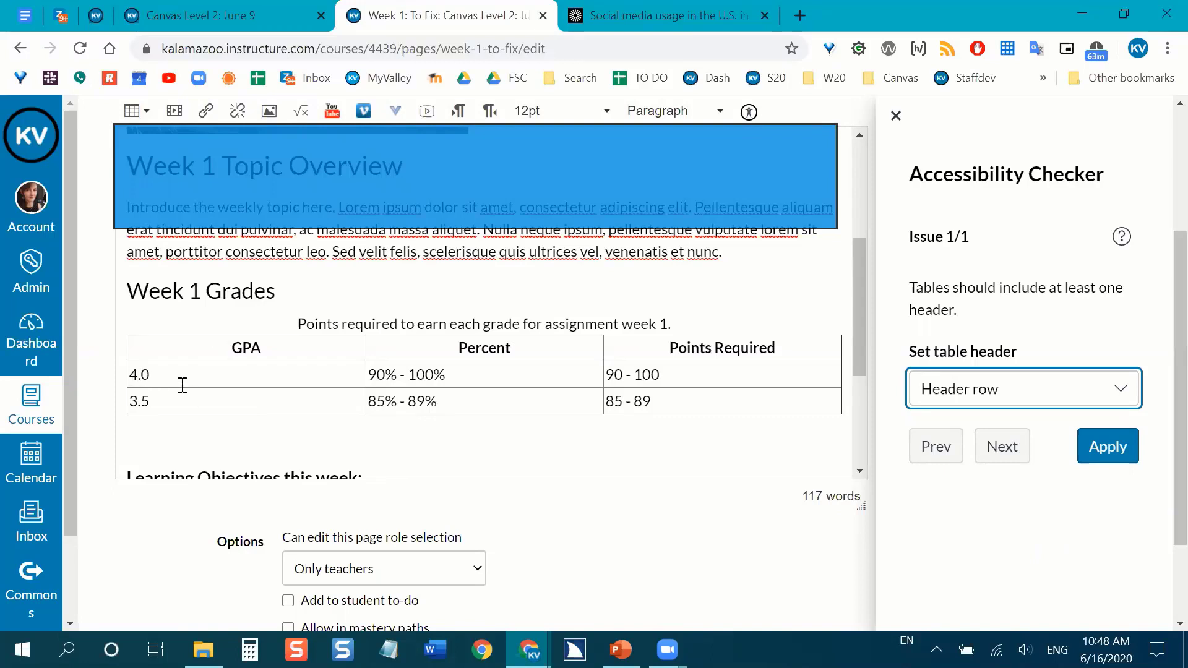
Apply the header row fix to the grades table and close the Accessibility Checker.
drag(445, 374, 375, 371)
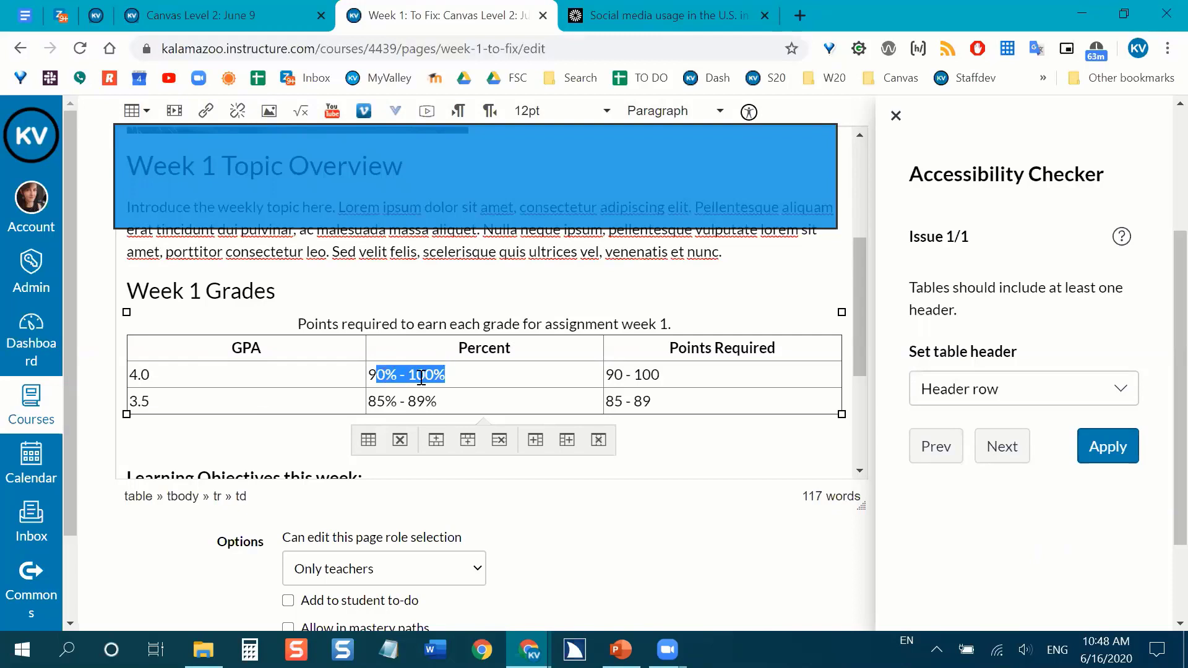
drag(660, 375, 608, 374)
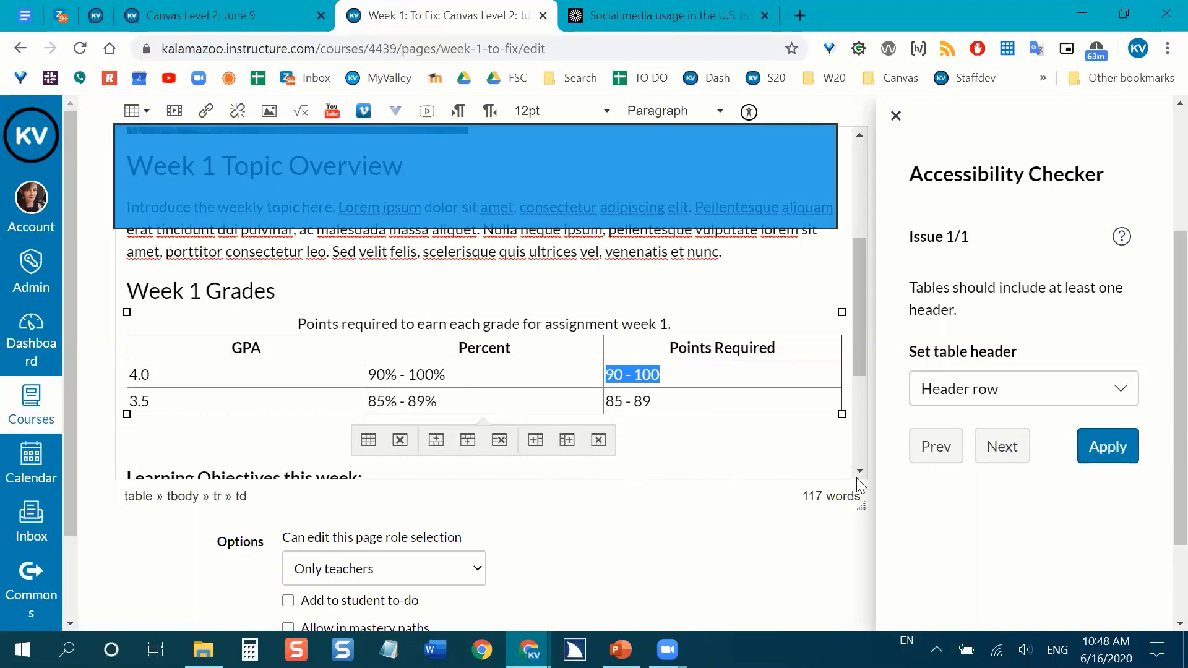
click(1128, 450)
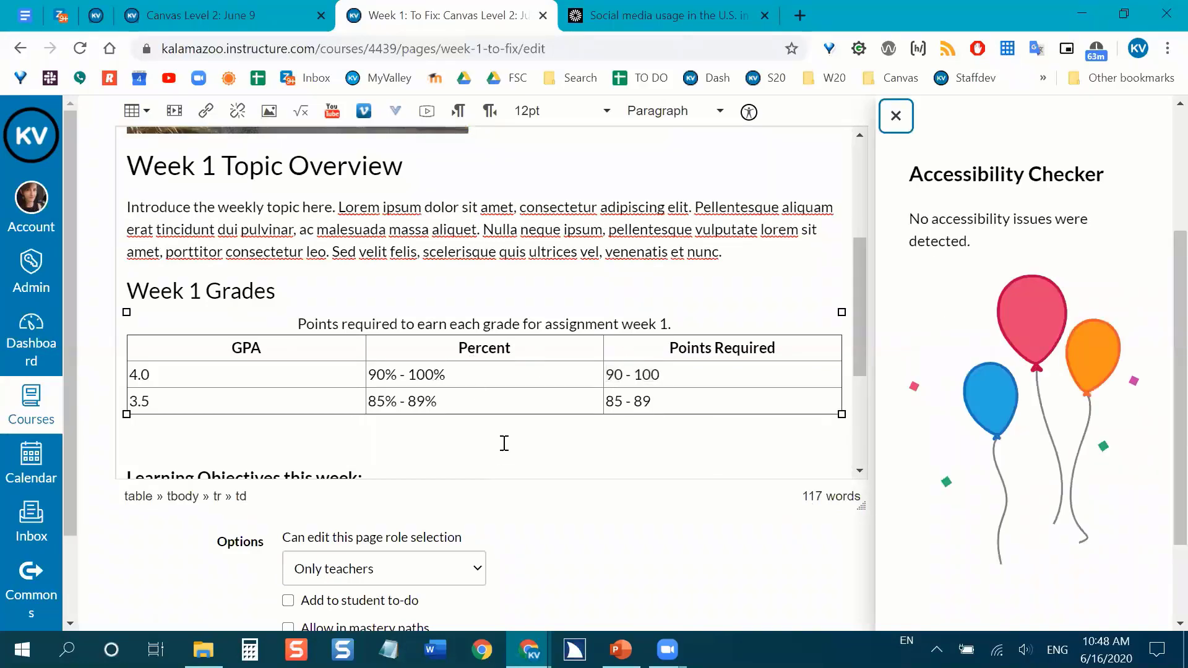
click(897, 116)
Switch to the PowerPoint slide show and advance to the "More Resources" slide.
click(620, 650)
scroll(936, 238, down, 3)
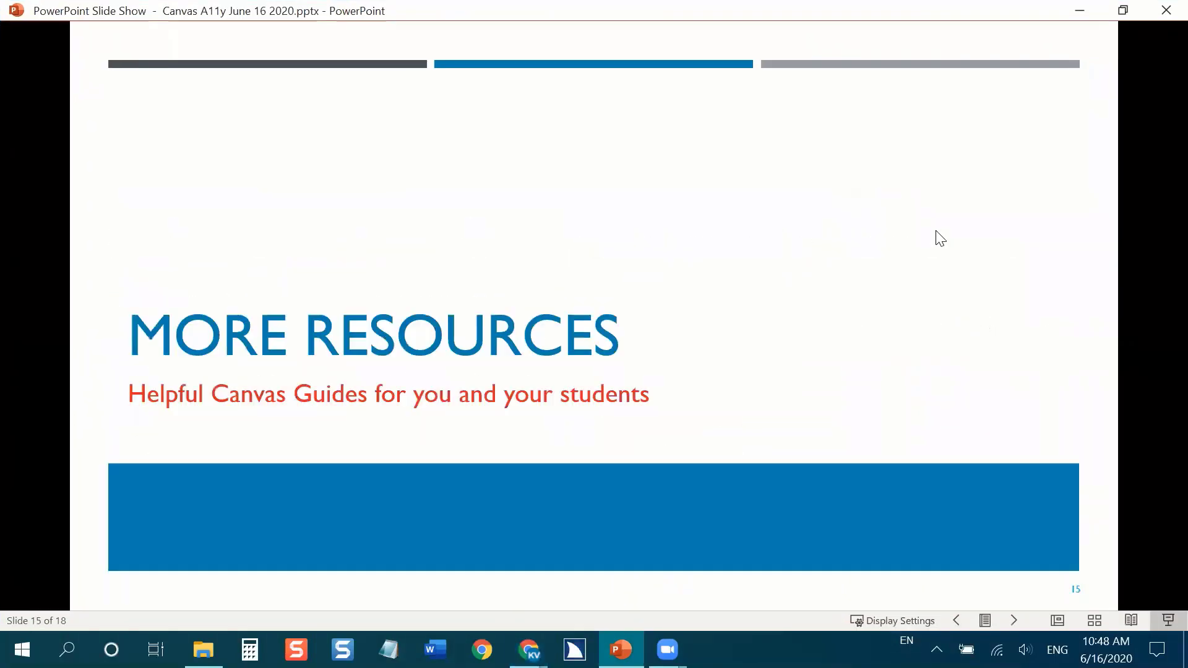
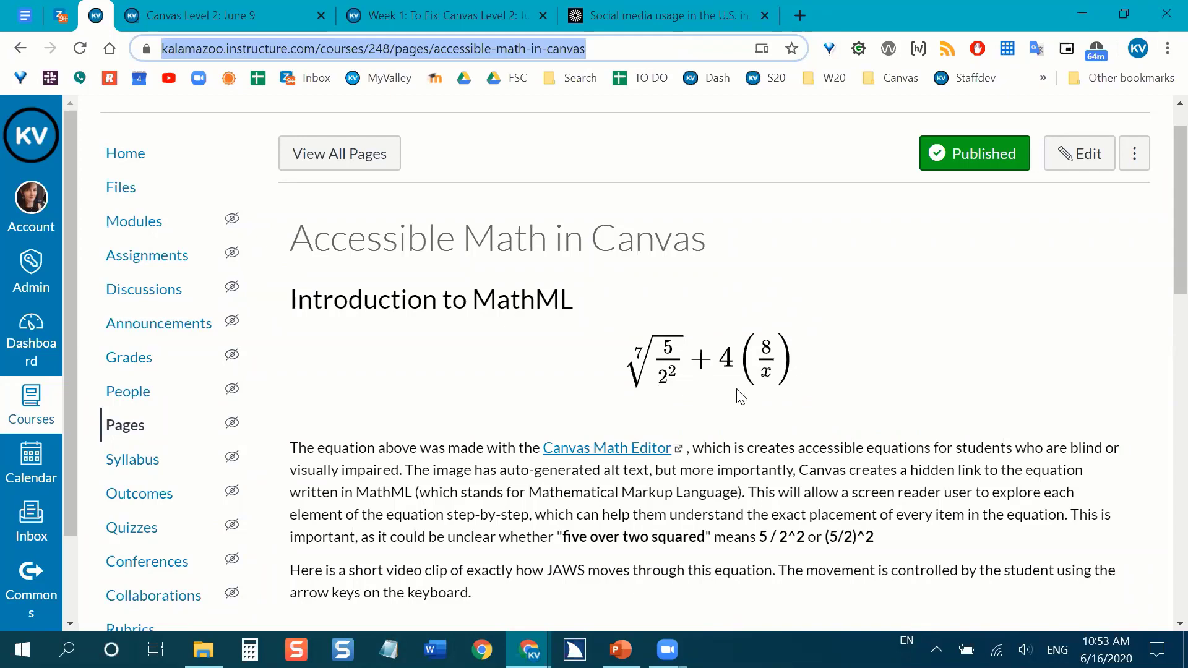
Examine the sample equation, the MathML introduction and the student instructions on the "Accessible Math in Canvas" page.
scroll(718, 322, down, 1)
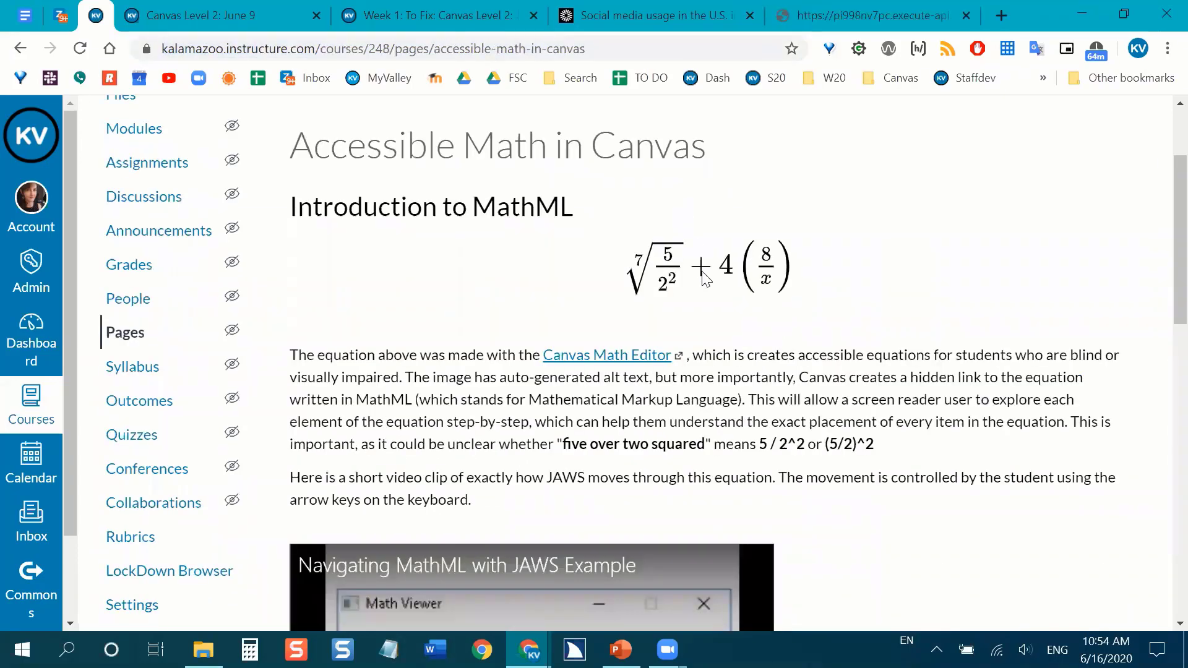
mouse_move(701, 274)
scroll(1006, 335, down, 8)
scroll(997, 322, down, 7)
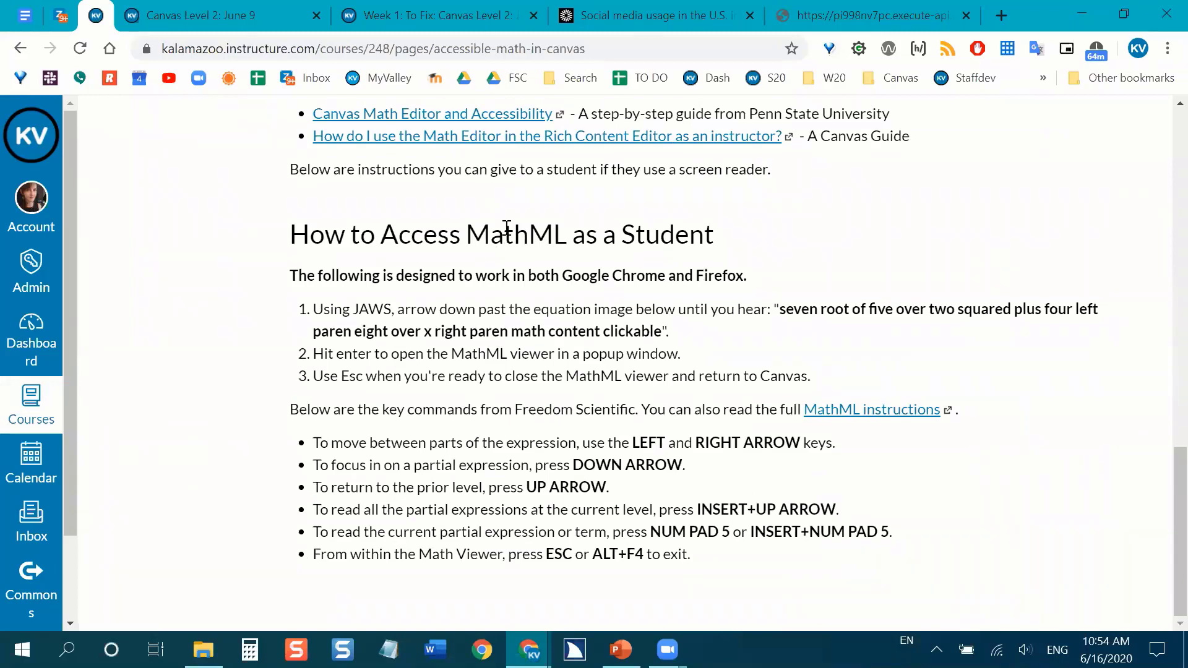
scroll(1016, 374, up, 15)
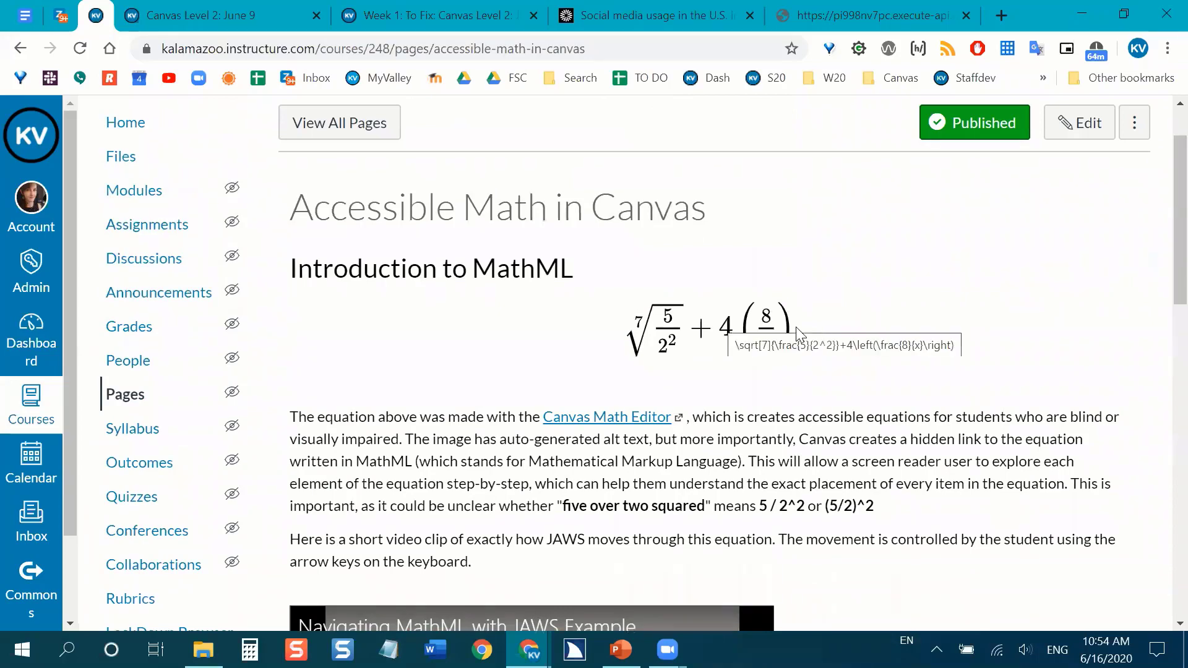
scroll(844, 313, down, 5)
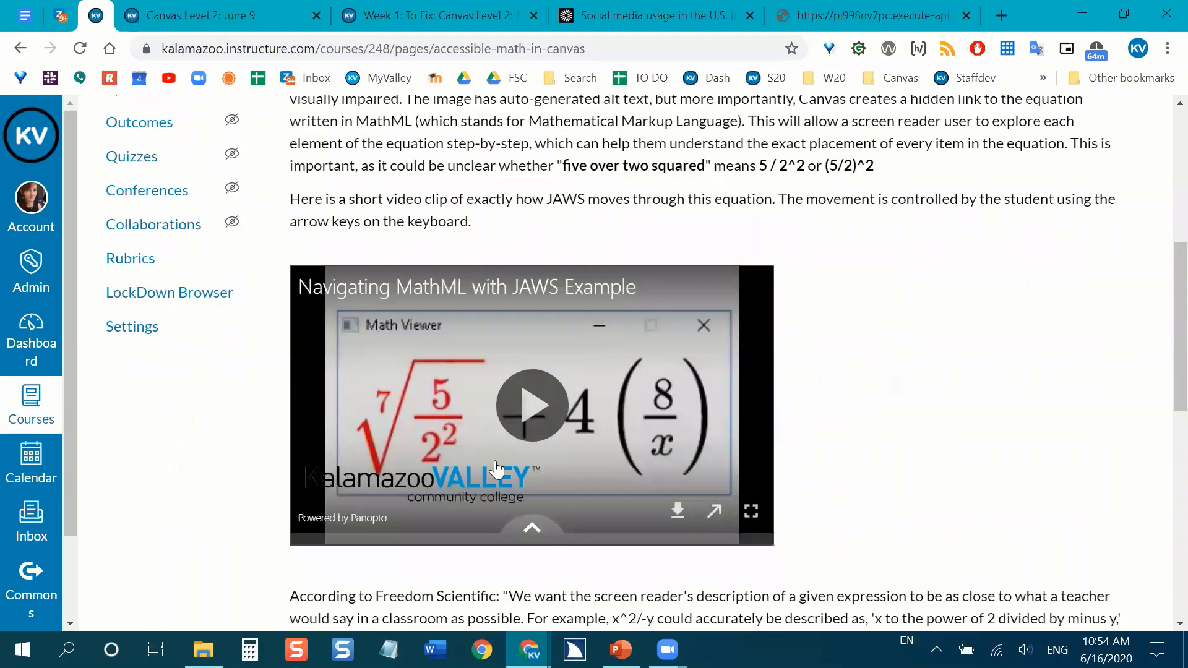
Play the "Navigating MathML with JAWS Example" video through to its end.
scroll(900, 356, up, 1)
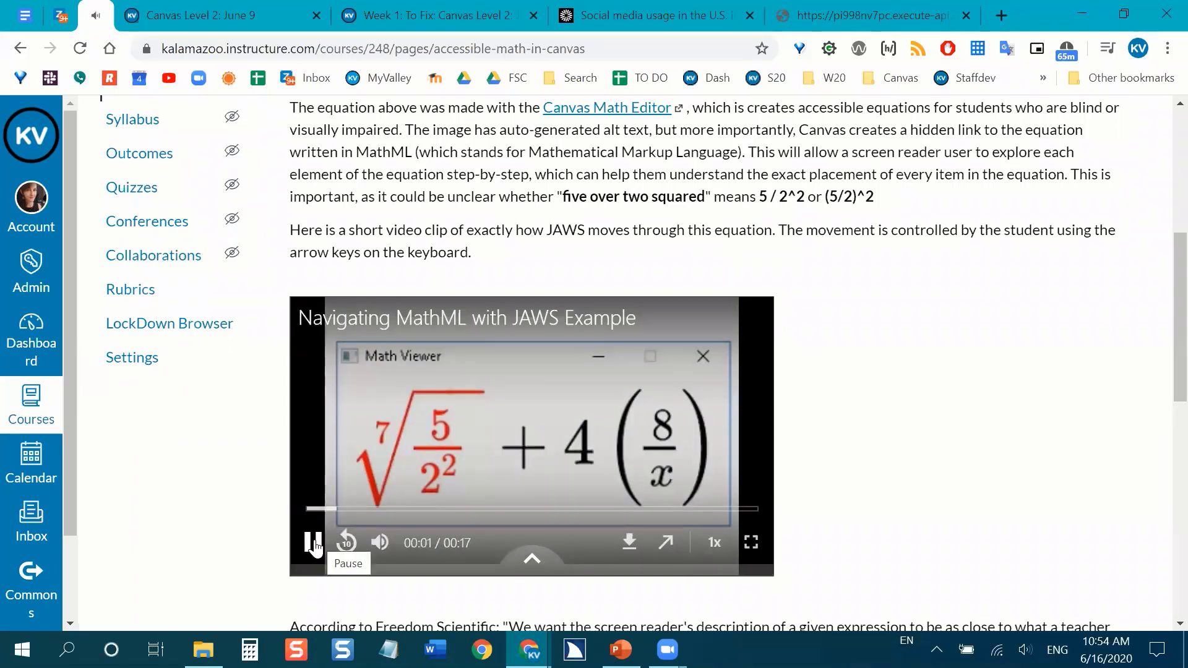
click(314, 543)
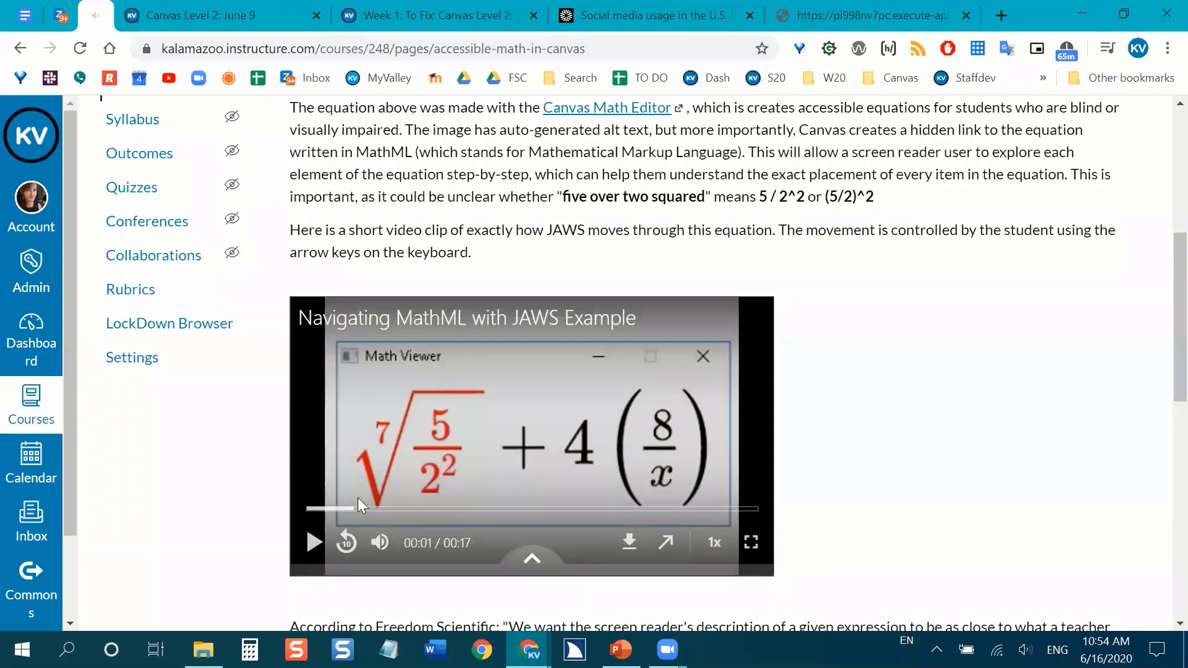
scroll(882, 384, down, 1)
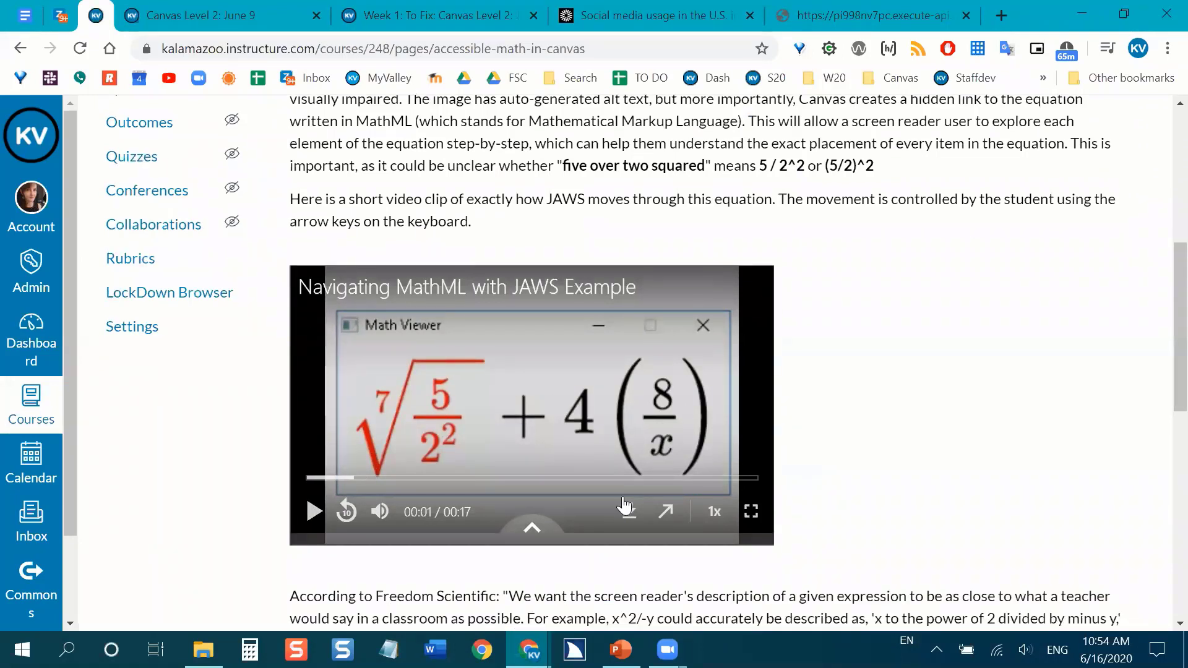
click(309, 519)
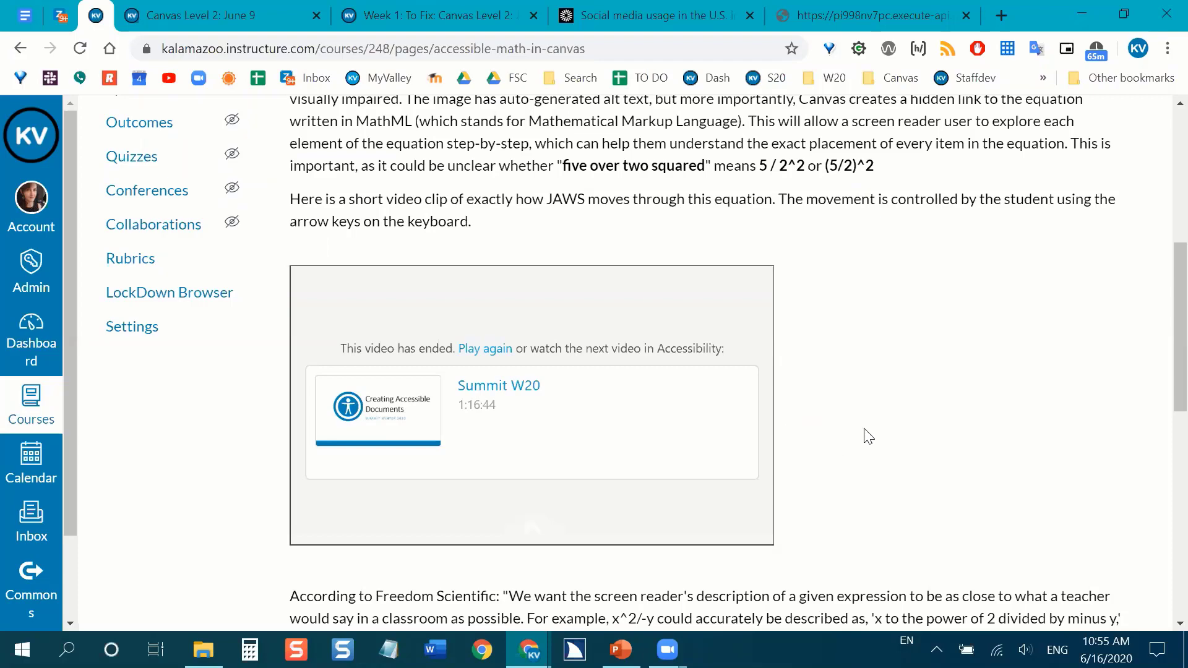
Review the notes on generating MathML, the further-information links and the student access instructions below the video.
scroll(868, 436, down, 2)
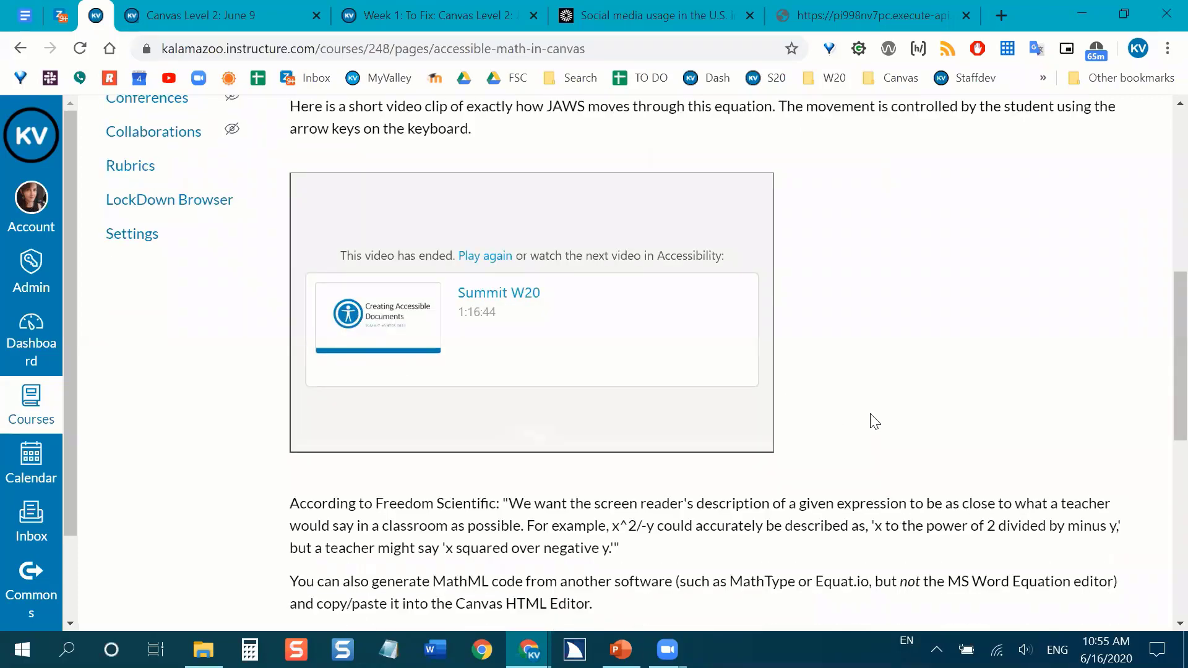
scroll(873, 421, down, 2)
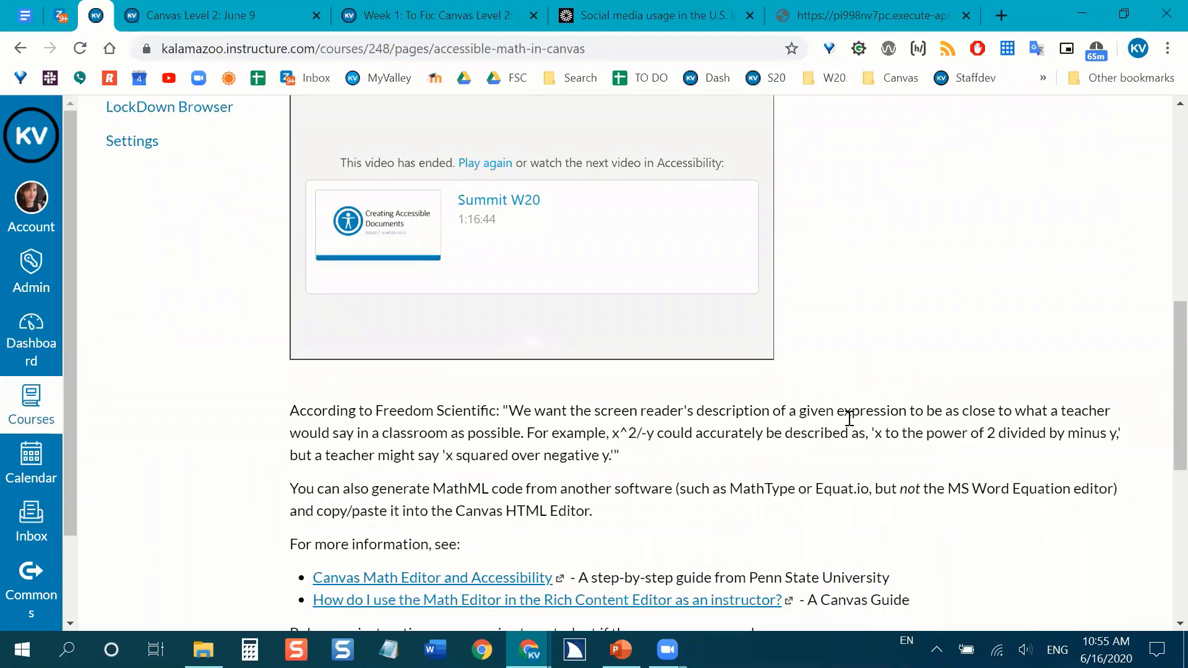
scroll(860, 439, down, 3)
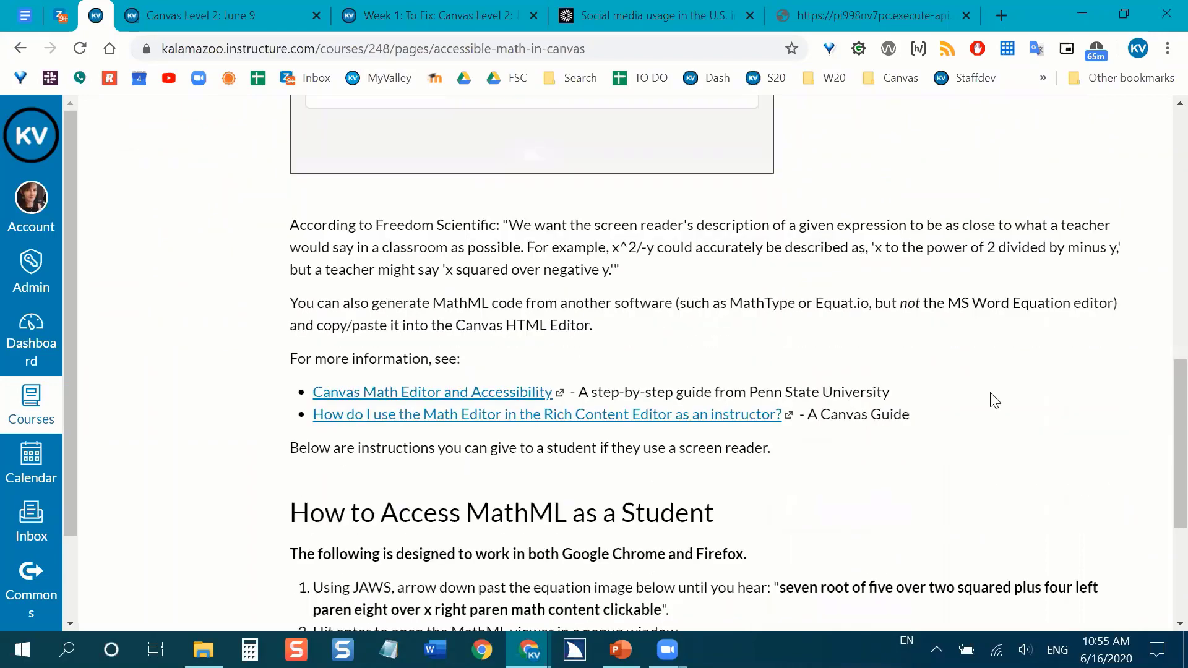
scroll(995, 401, down, 2)
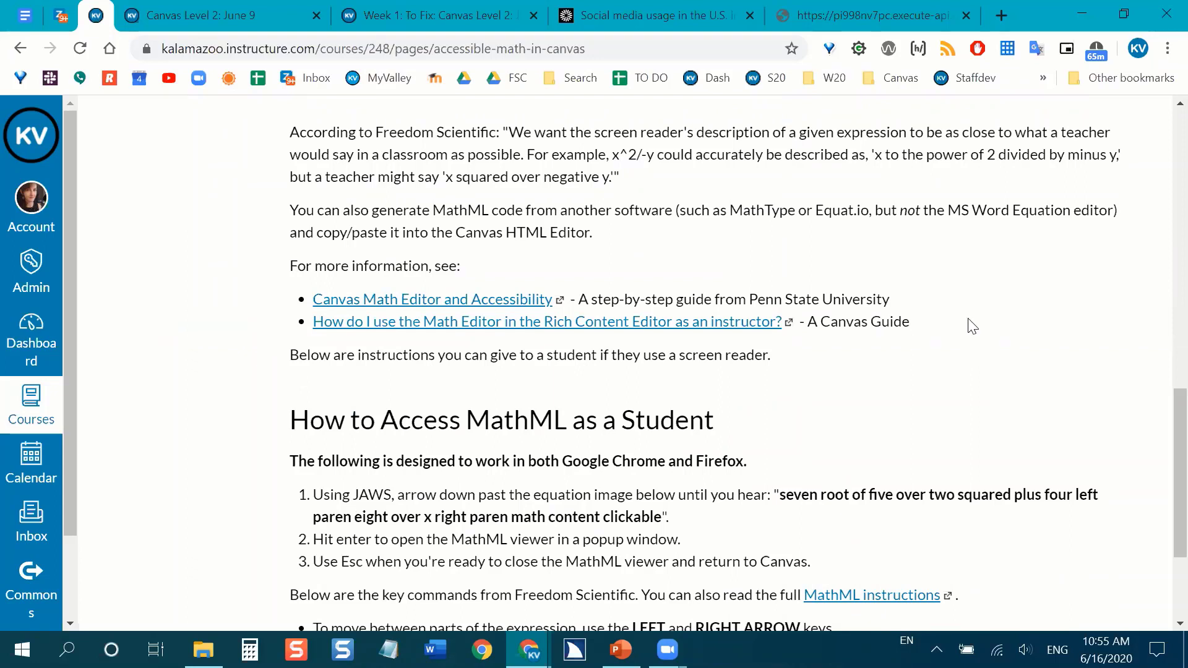
Return to editing the "Week 1: To Fix" page and open the math equation editor.
click(260, 12)
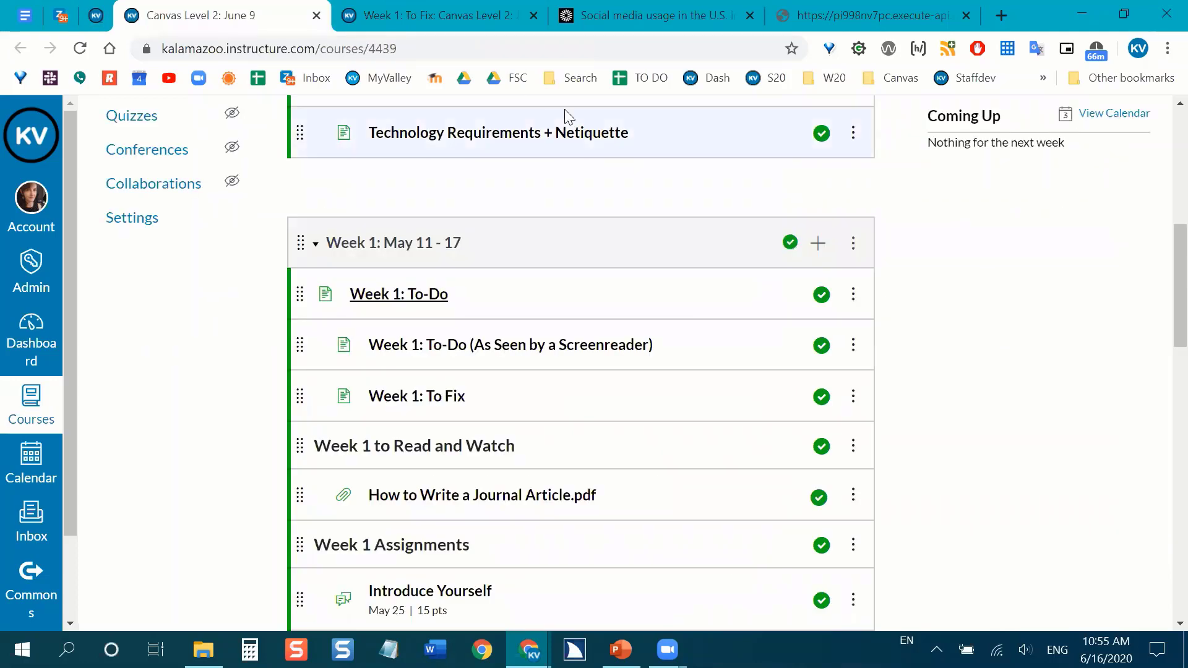
click(414, 7)
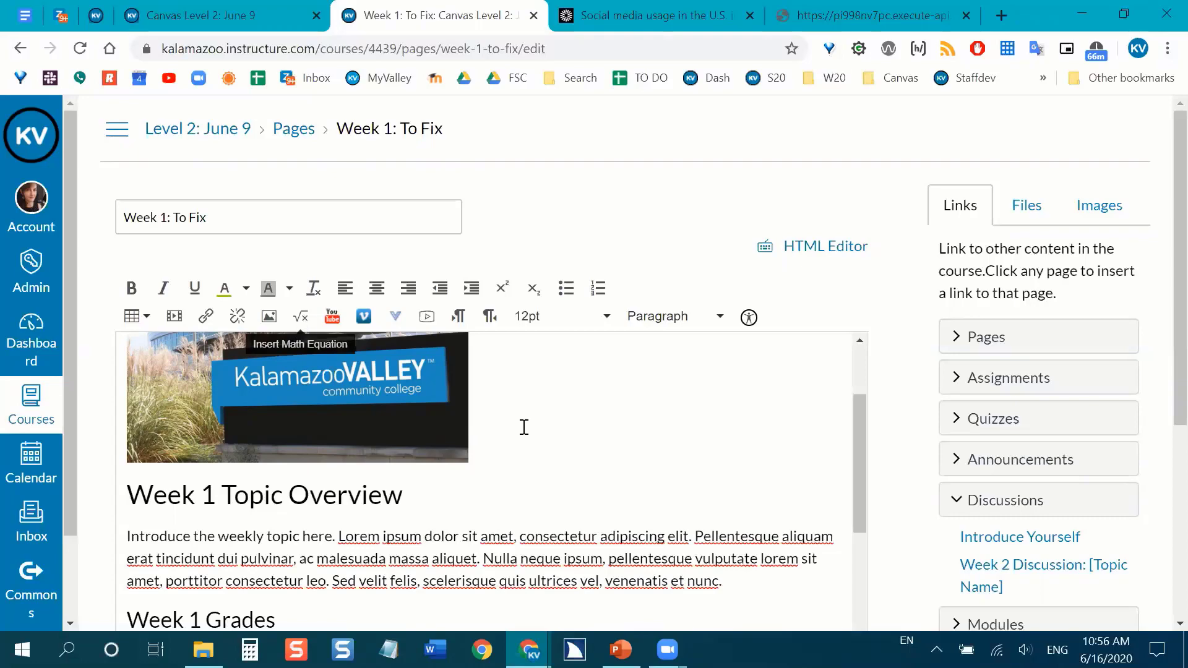
scroll(545, 427, down, 1)
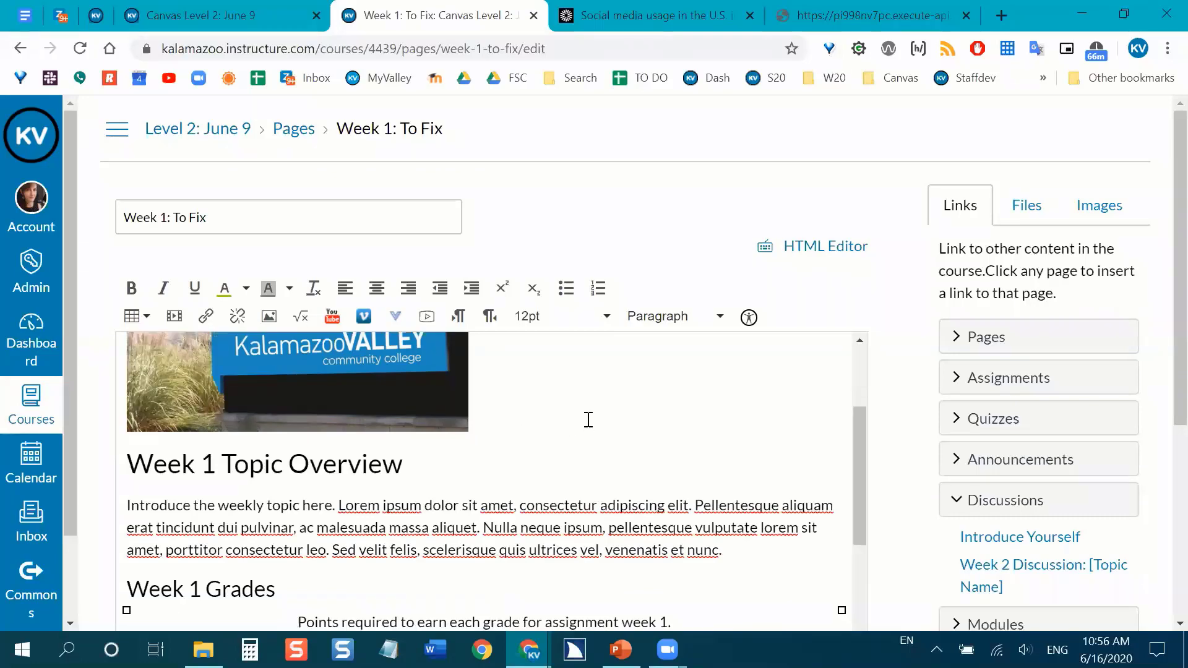
scroll(588, 419, down, 2)
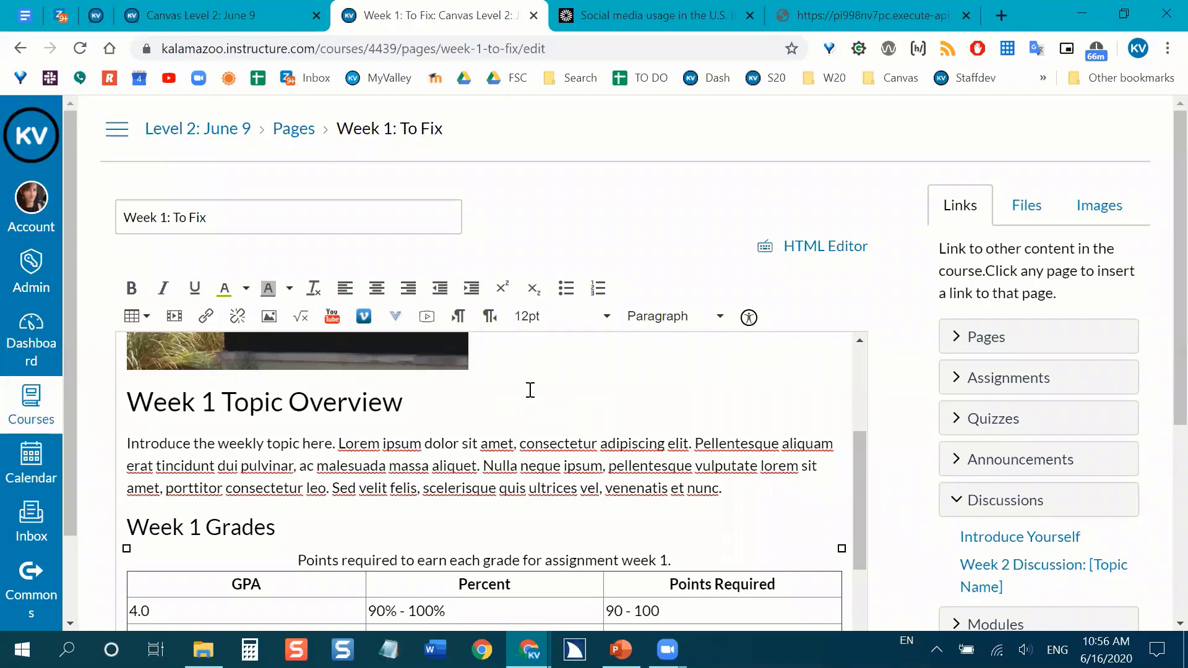
click(303, 320)
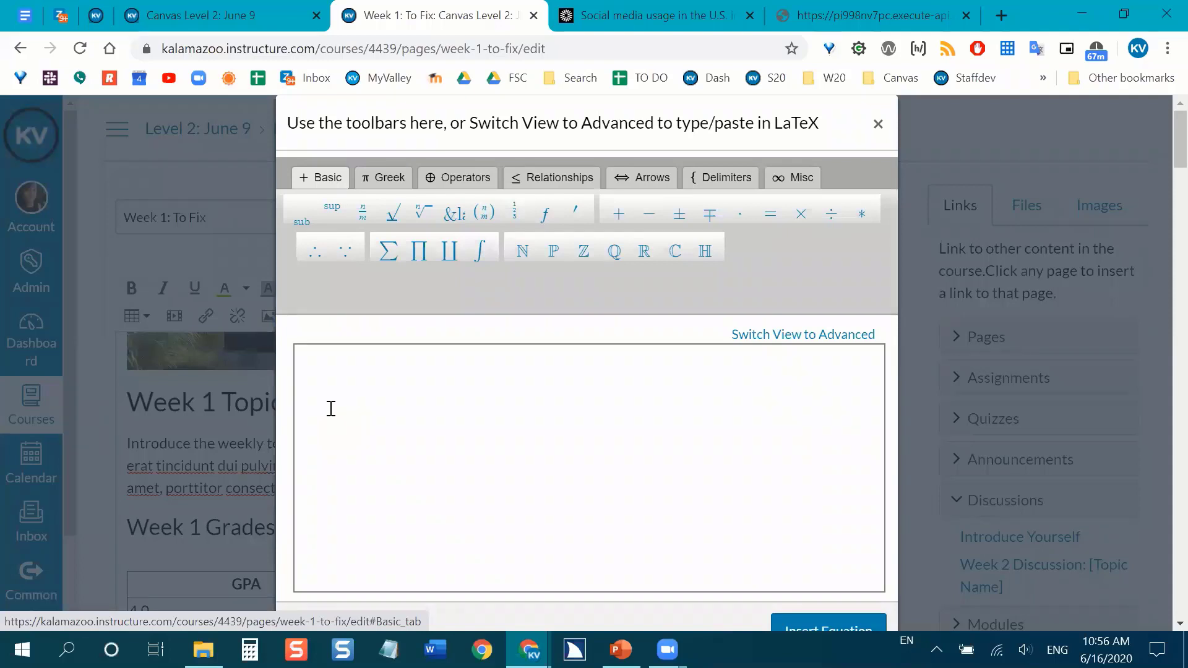
Look through the Greek, Operators and Relationships symbol sets in the equation editor and return to the Basic set.
click(391, 181)
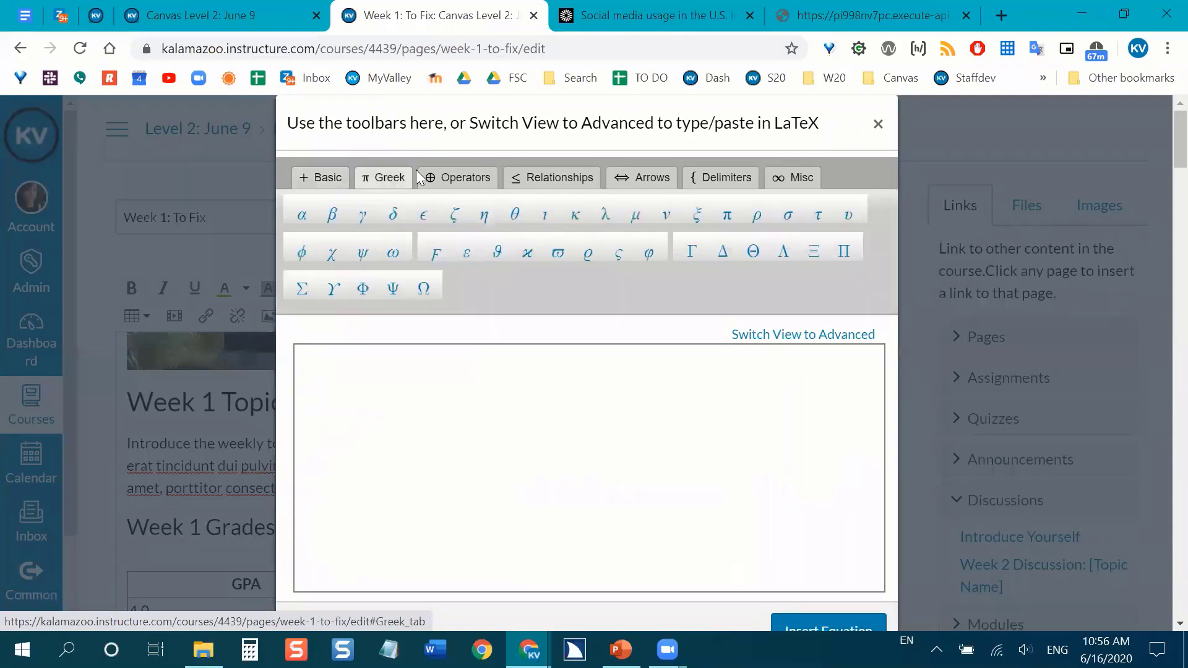
click(473, 178)
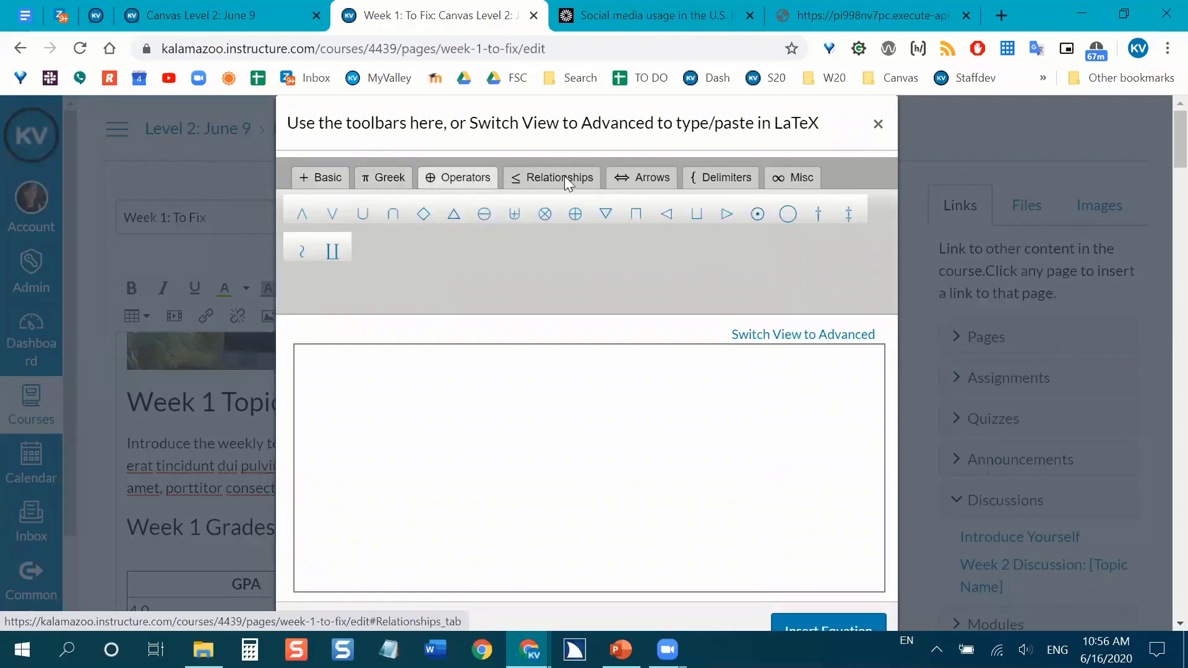
click(566, 179)
click(338, 176)
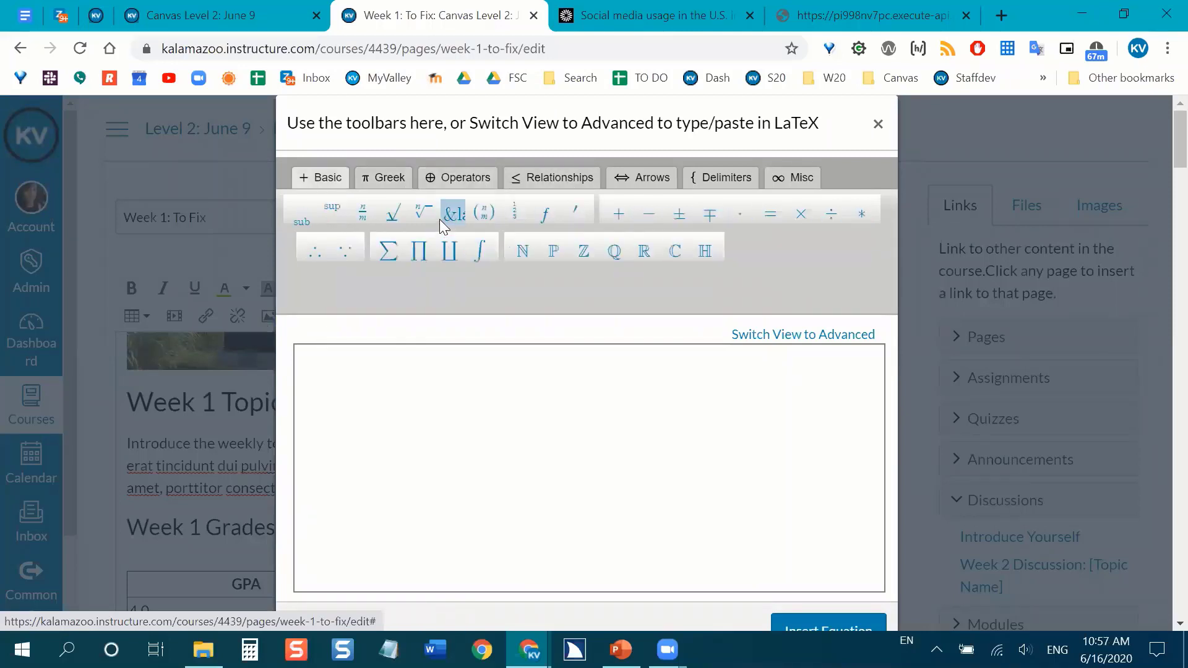
Build an nth-root equation with index 2 and the fraction 8/4 under the root, and insert it into the page.
click(424, 212)
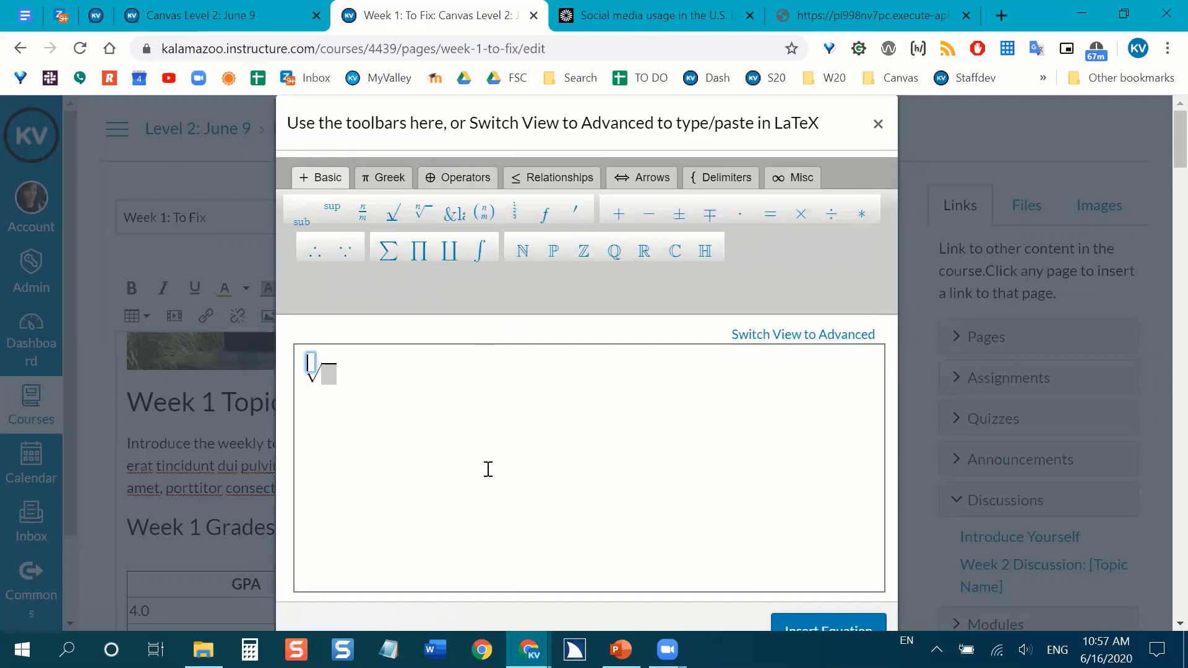
text(2)
key(Right)
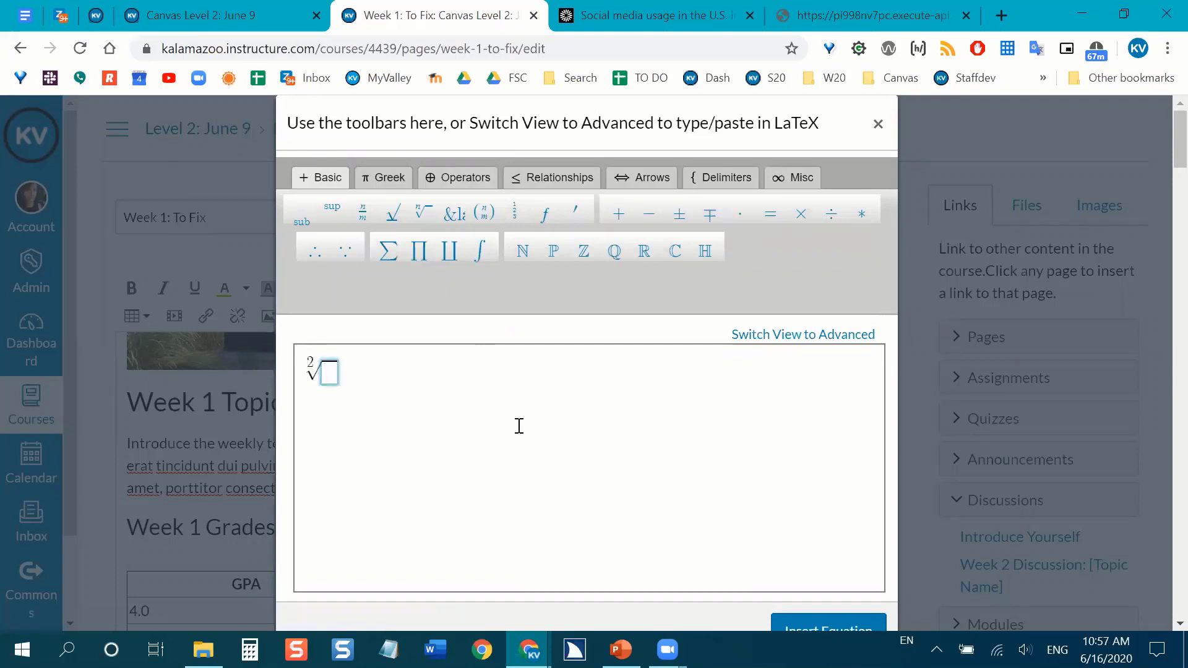
click(392, 218)
text(8)
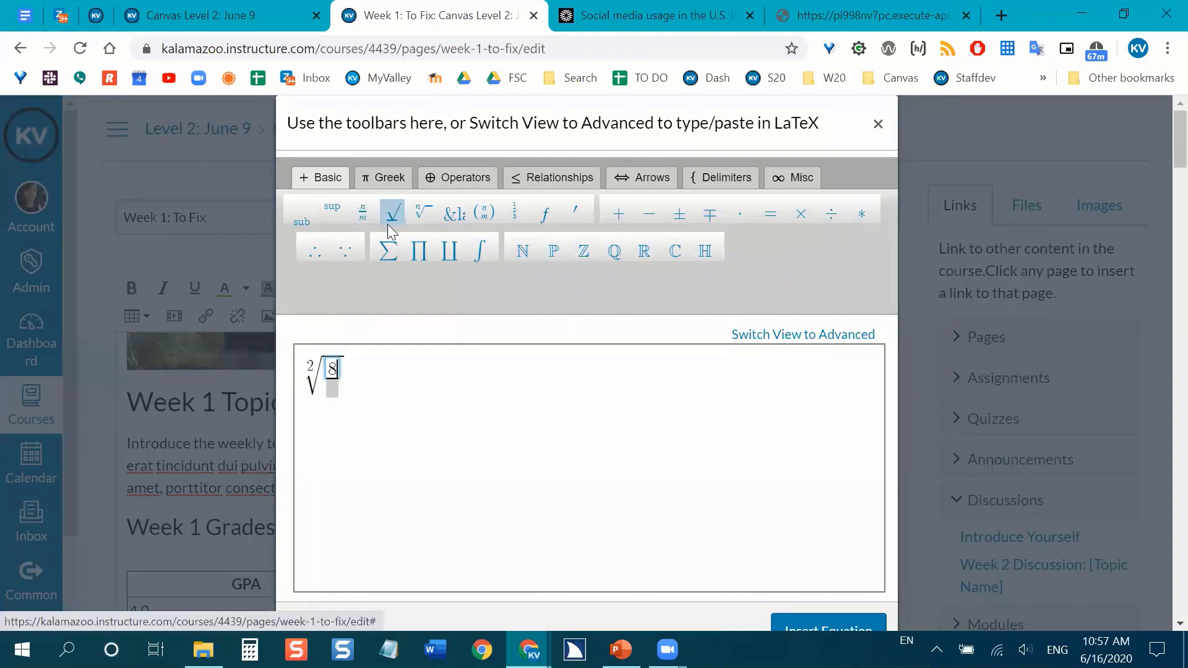
key(Down)
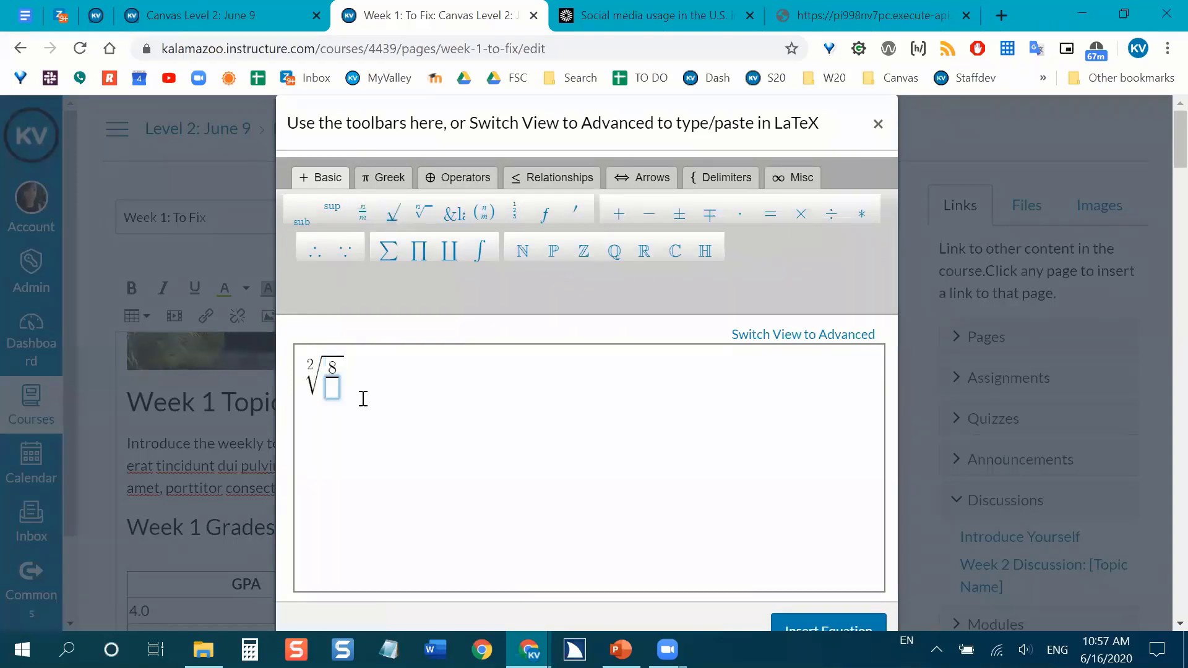
text(4)
click(386, 432)
scroll(810, 563, down, 1)
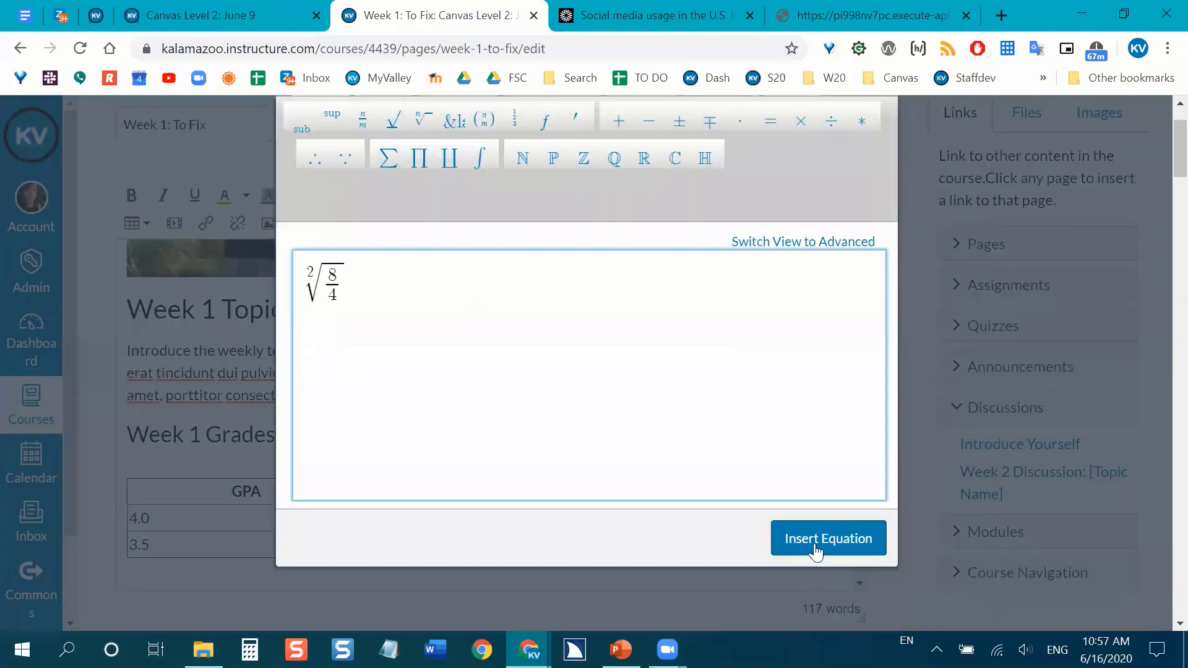
click(815, 551)
Delete the equation below the grades table and undo the deletion.
scroll(533, 379, down, 3)
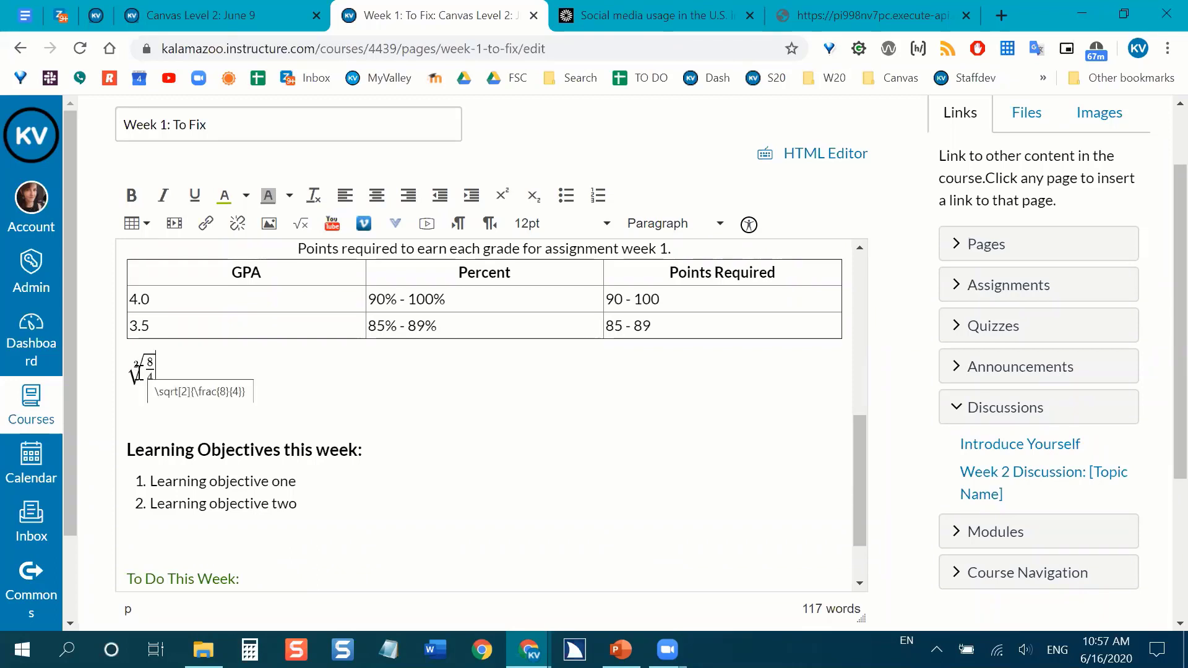
scroll(693, 461, down, 1)
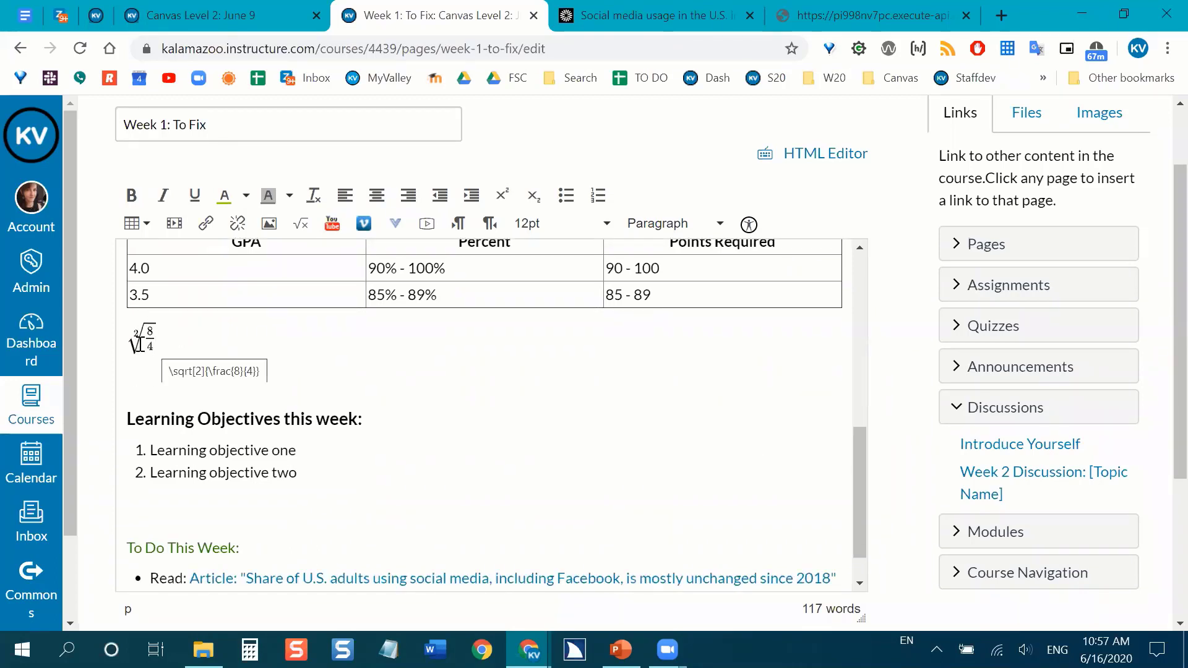
key(BackSpace)
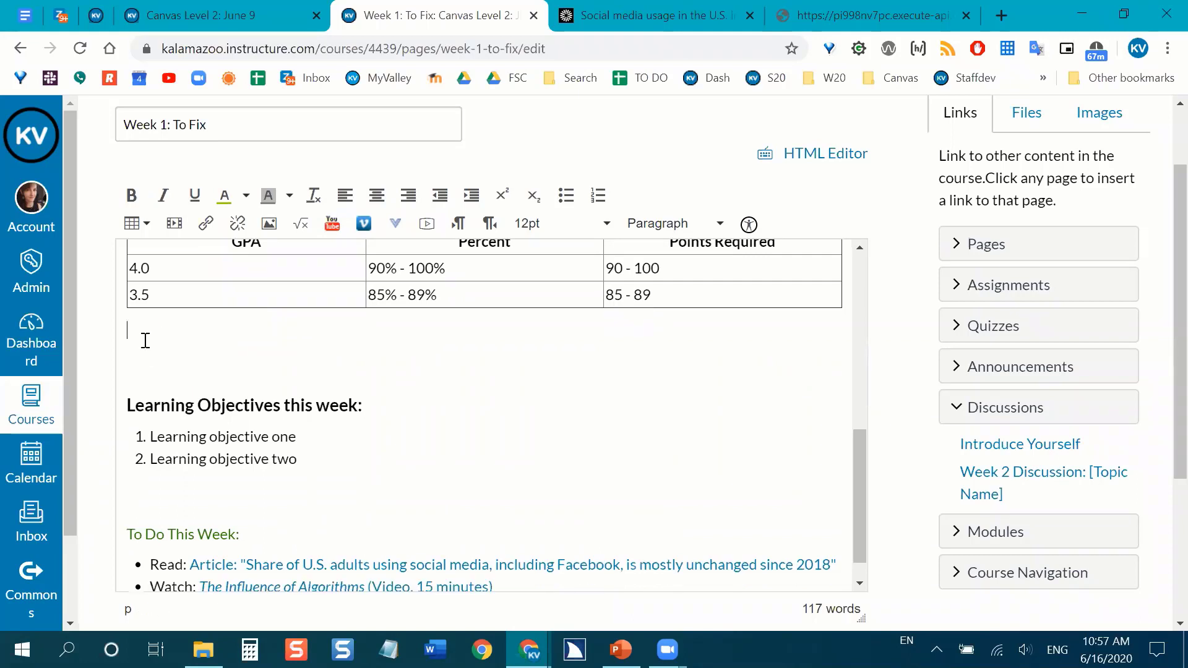
key(ctrl+z)
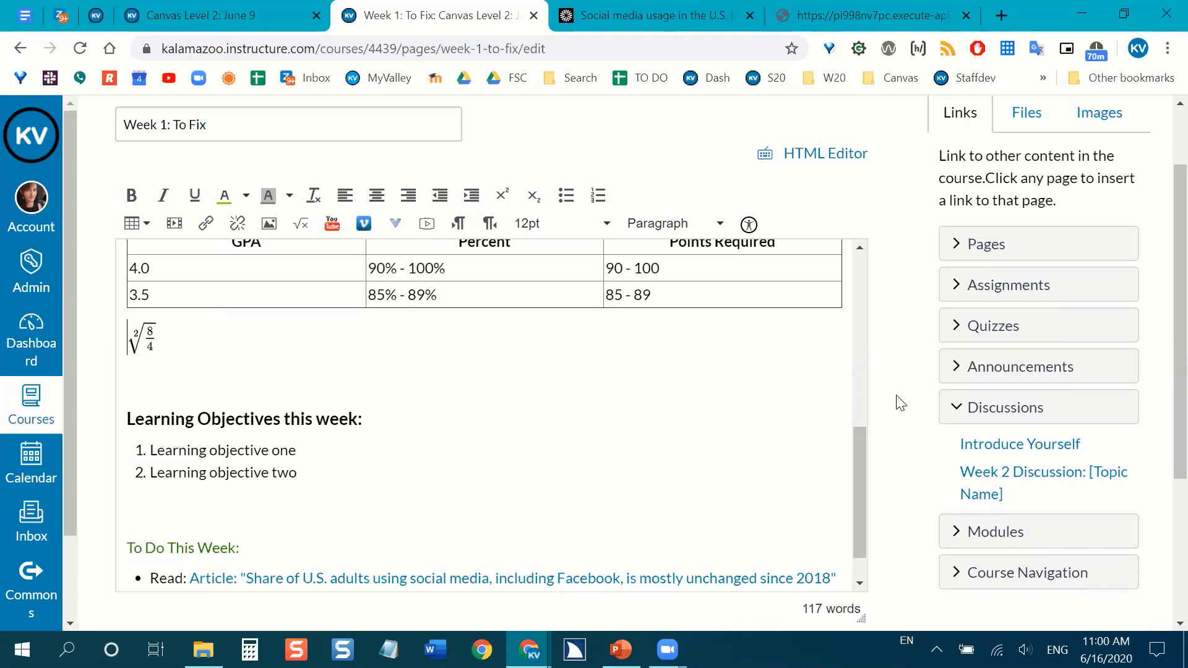
Switch to the PowerPoint slide show and advance to the "Canvas Accessibility Resources" slide.
scroll(794, 445, up, 1)
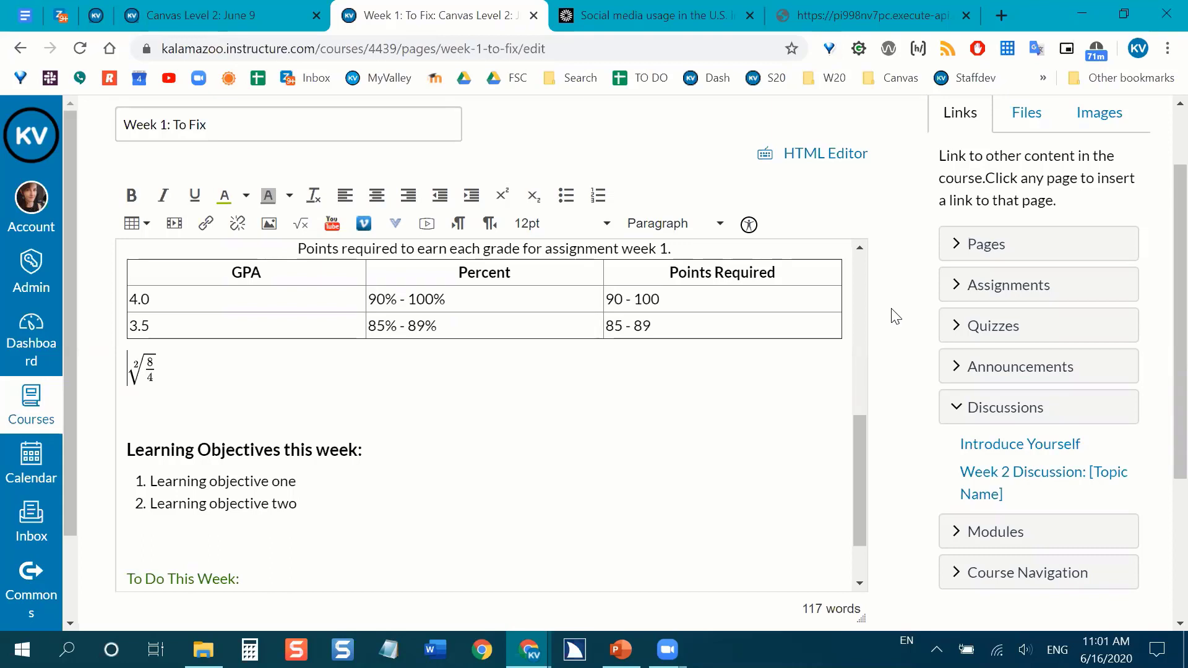
scroll(897, 316, down, 1)
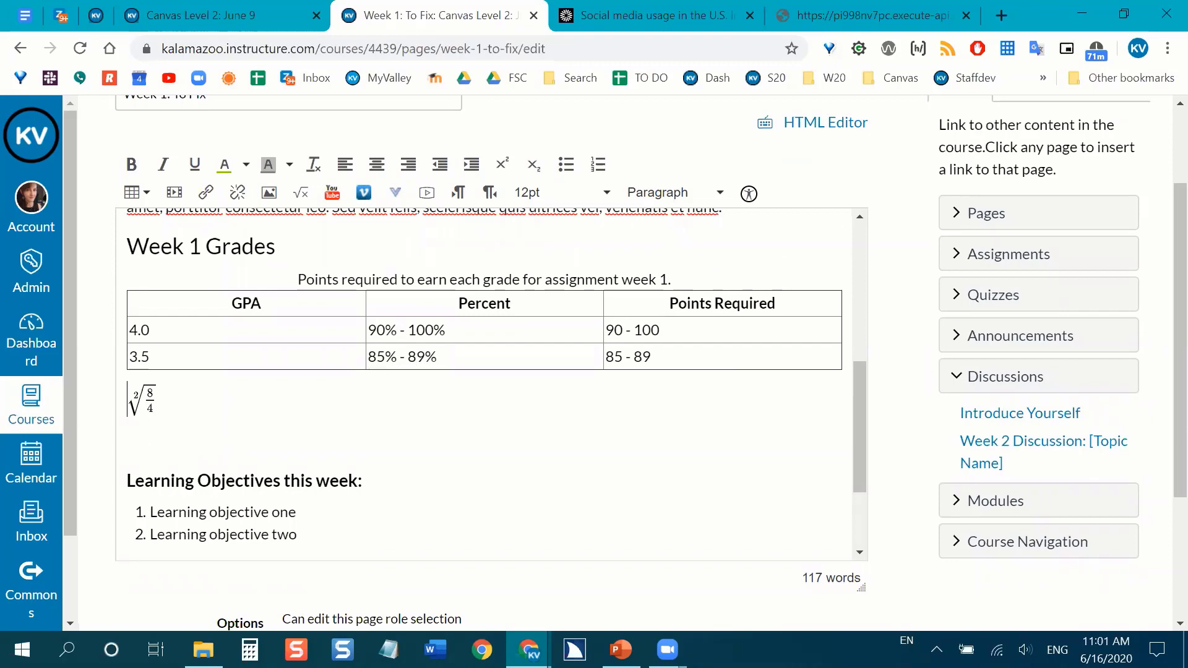
key(alt+Tab)
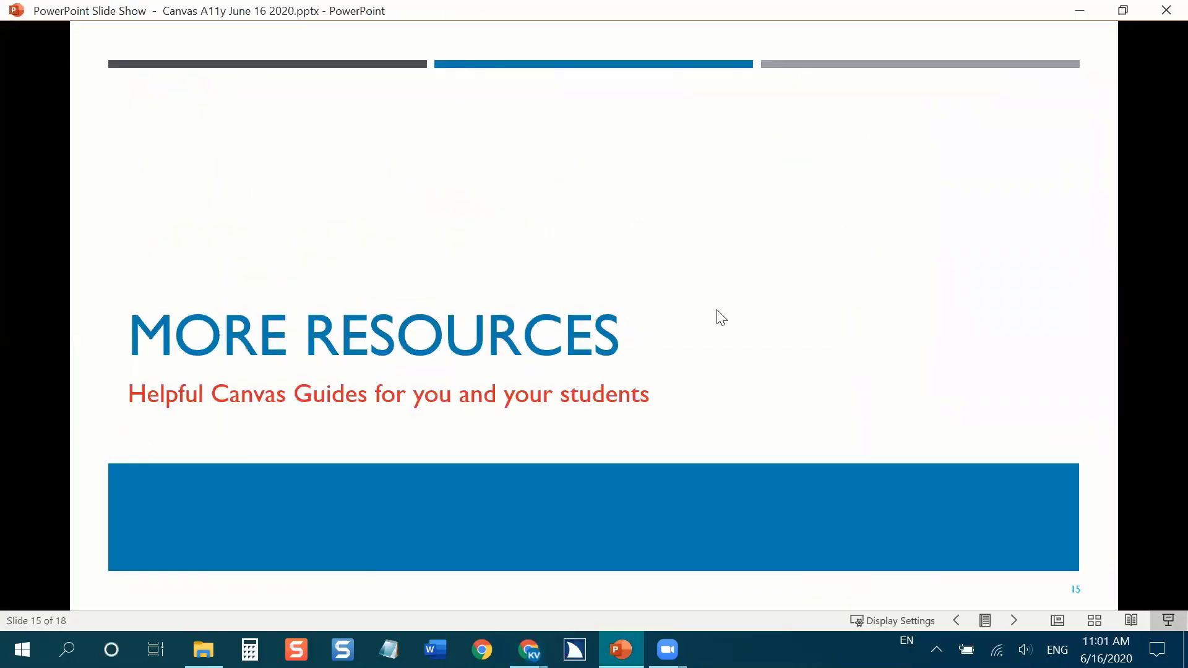
click(717, 309)
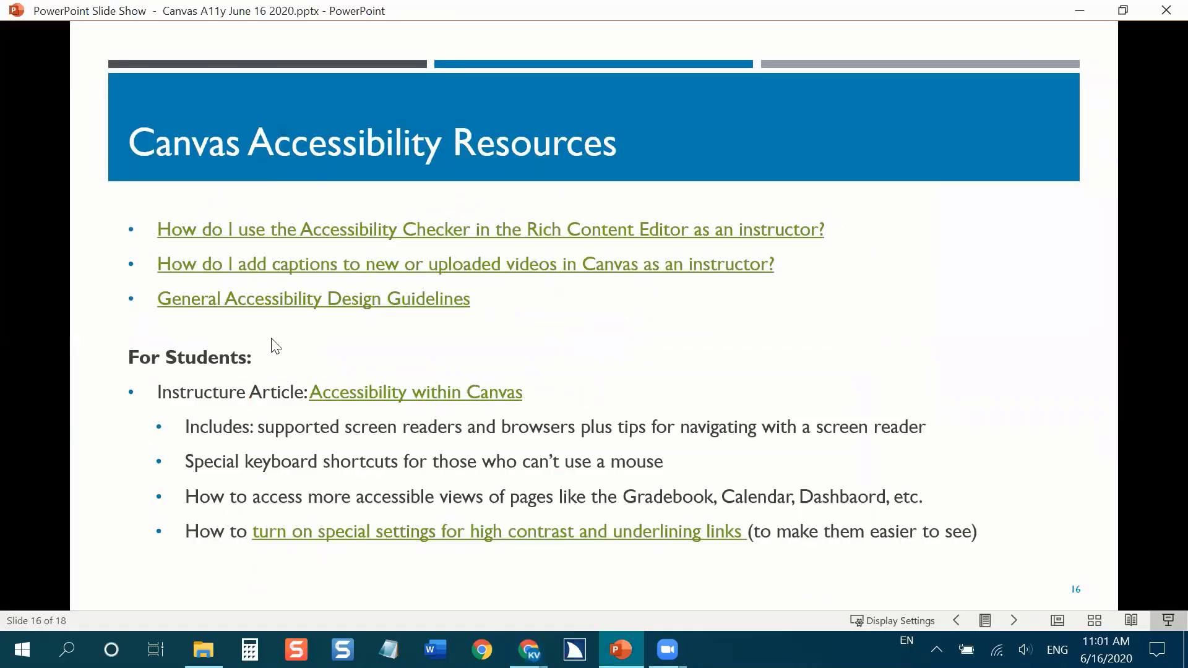